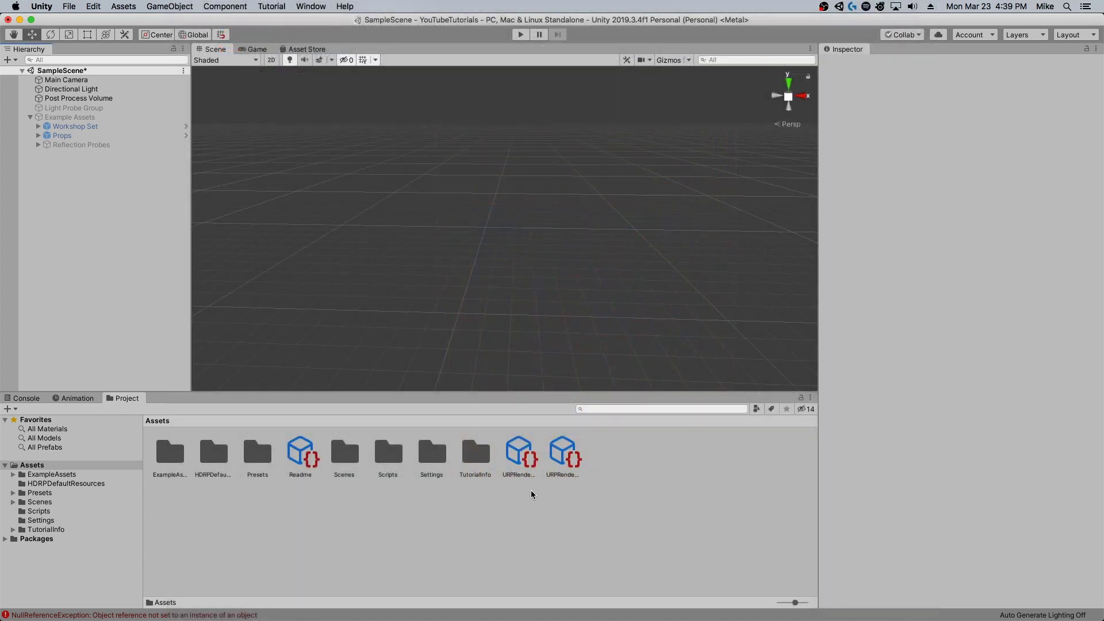
# Create a PBR Graph shader named CardShader in the Assets folder
pyautogui.rightClick(447, 537)
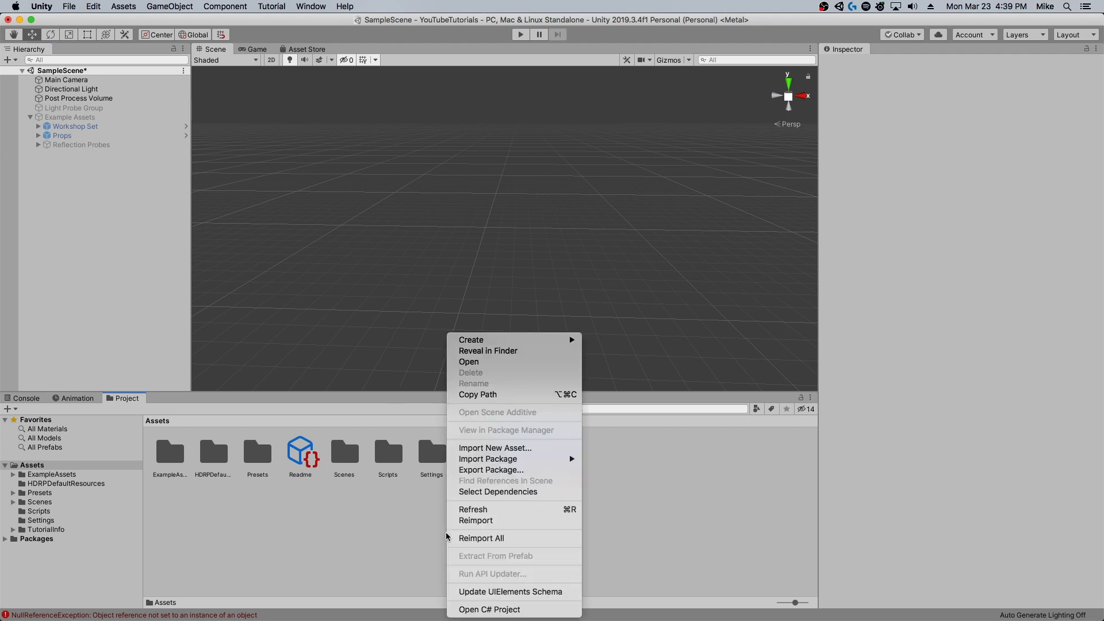
pyautogui.moveTo(527, 343)
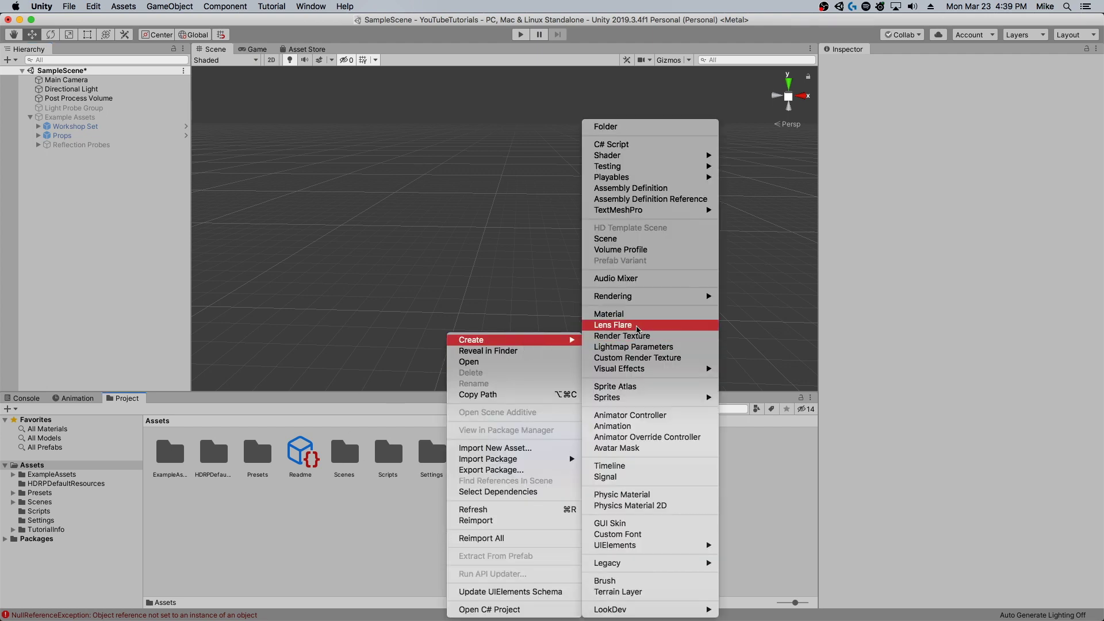
pyautogui.moveTo(687, 155)
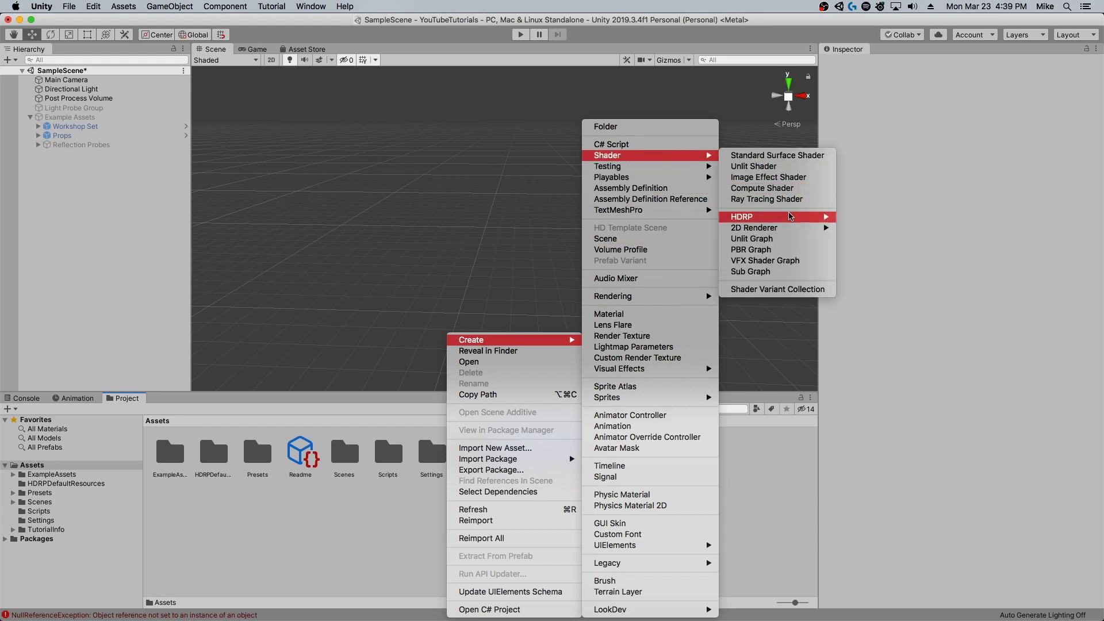
pyautogui.click(782, 252)
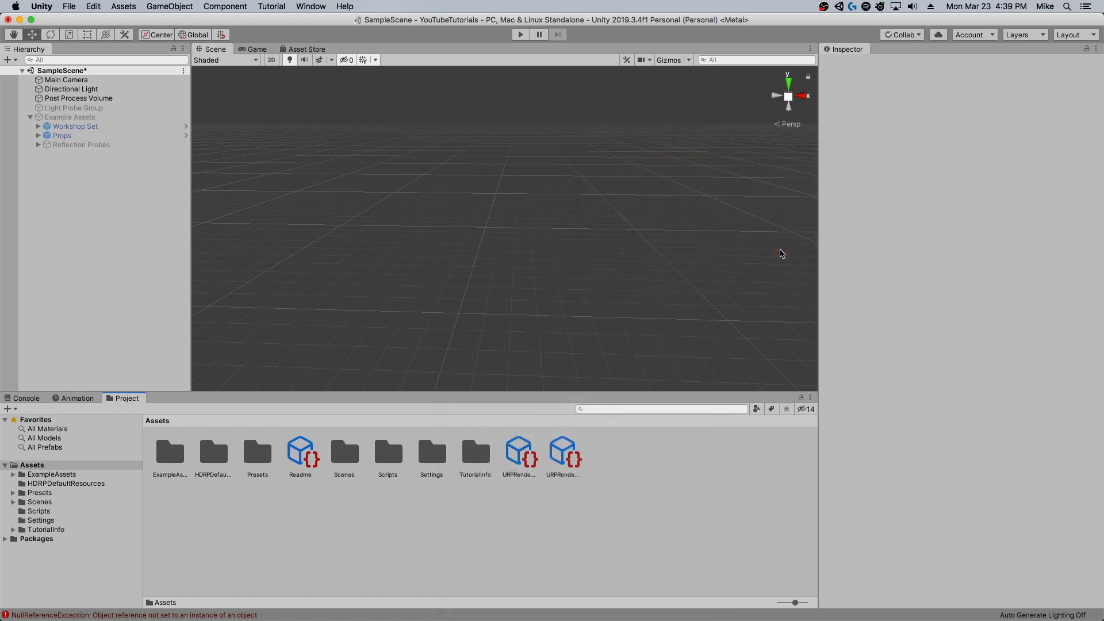
pyautogui.write('Card')
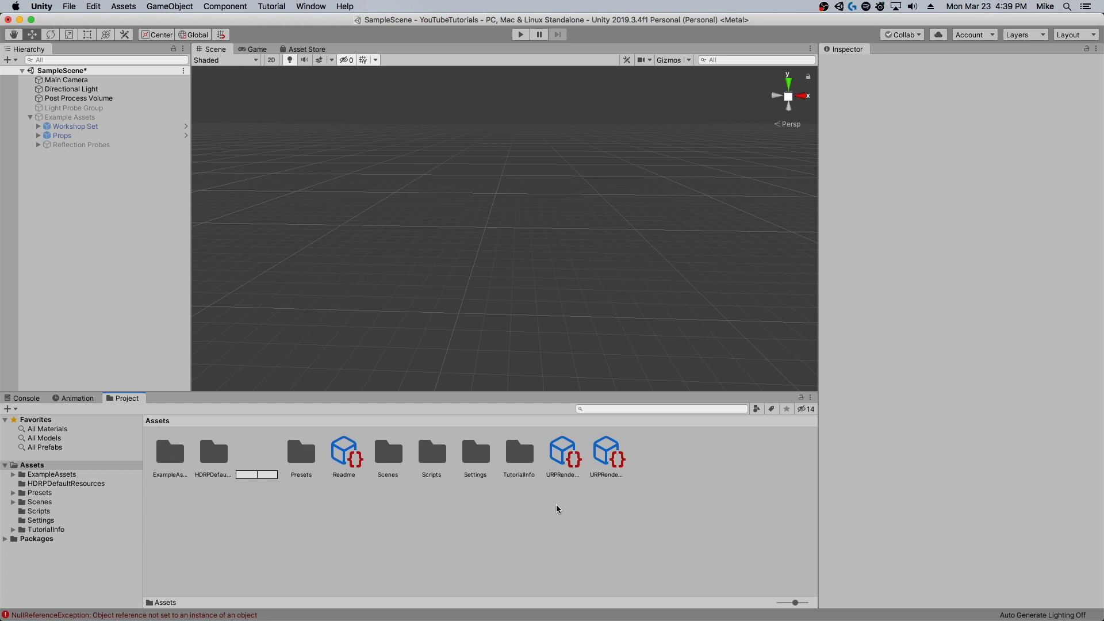
pyautogui.write('Shader')
pyautogui.press('Return')
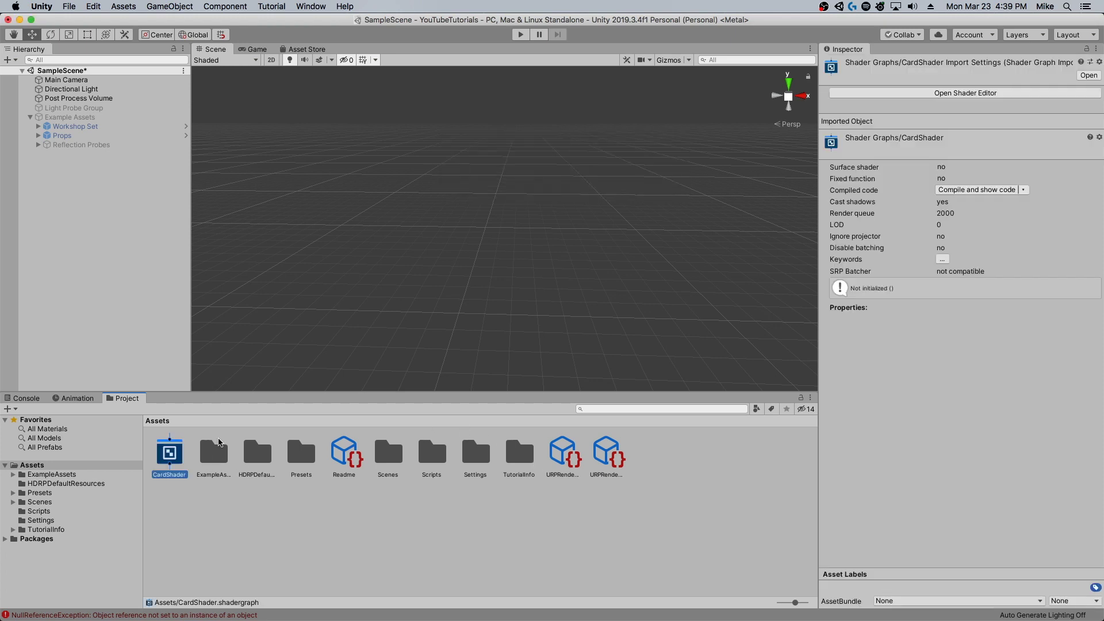
# Open the CardShader graph in the shader editor
pyautogui.click(947, 96)
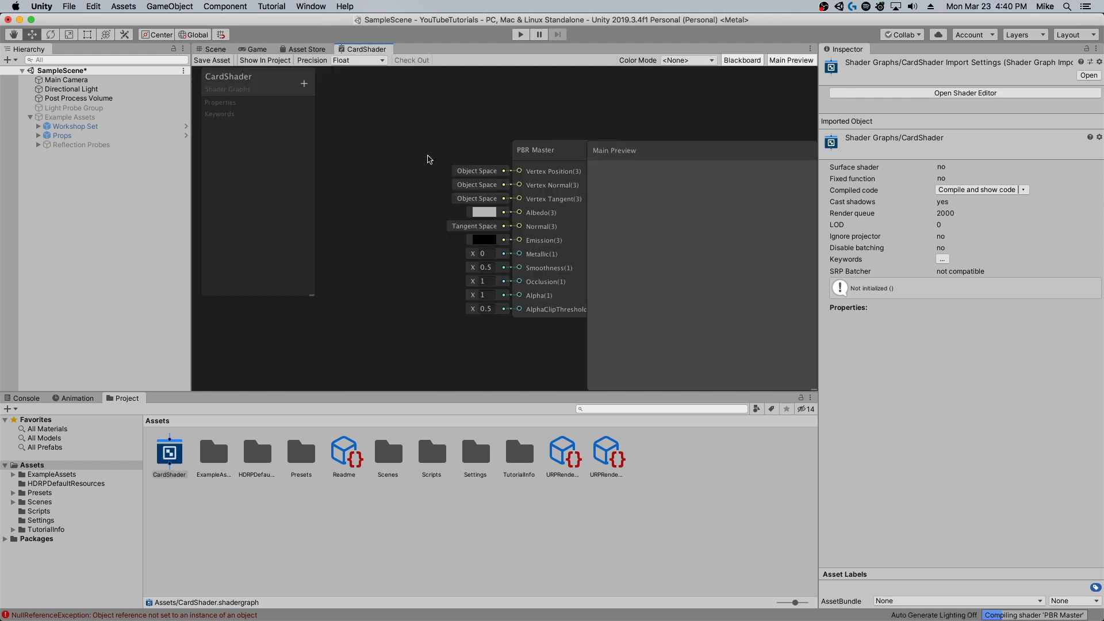
pyautogui.click(811, 49)
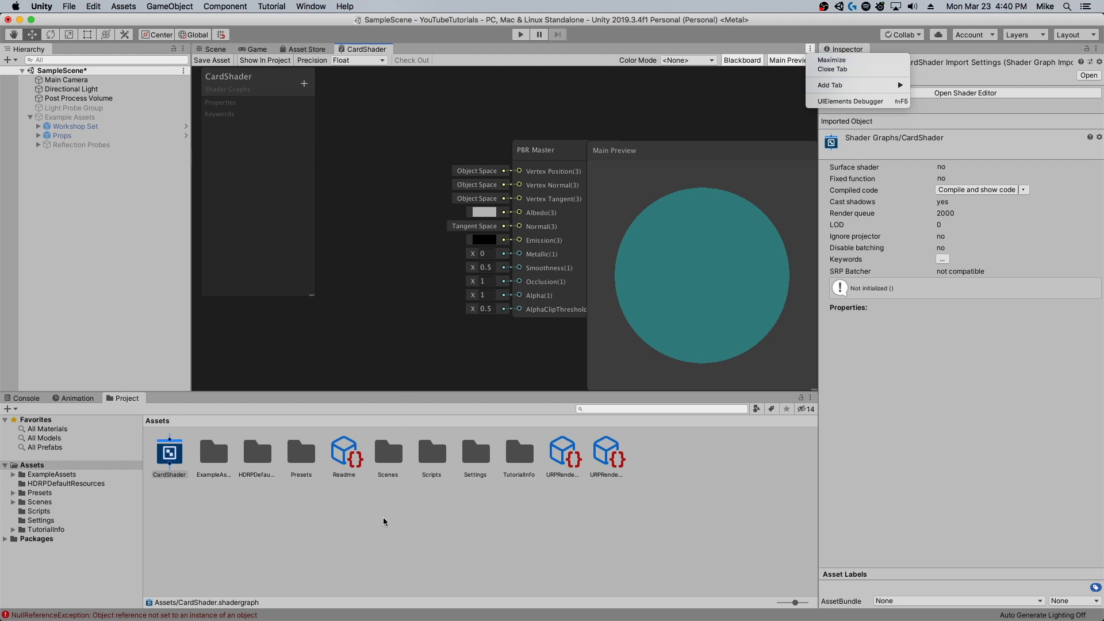
pyautogui.click(377, 545)
pyautogui.scroll(-3, 414, 340)
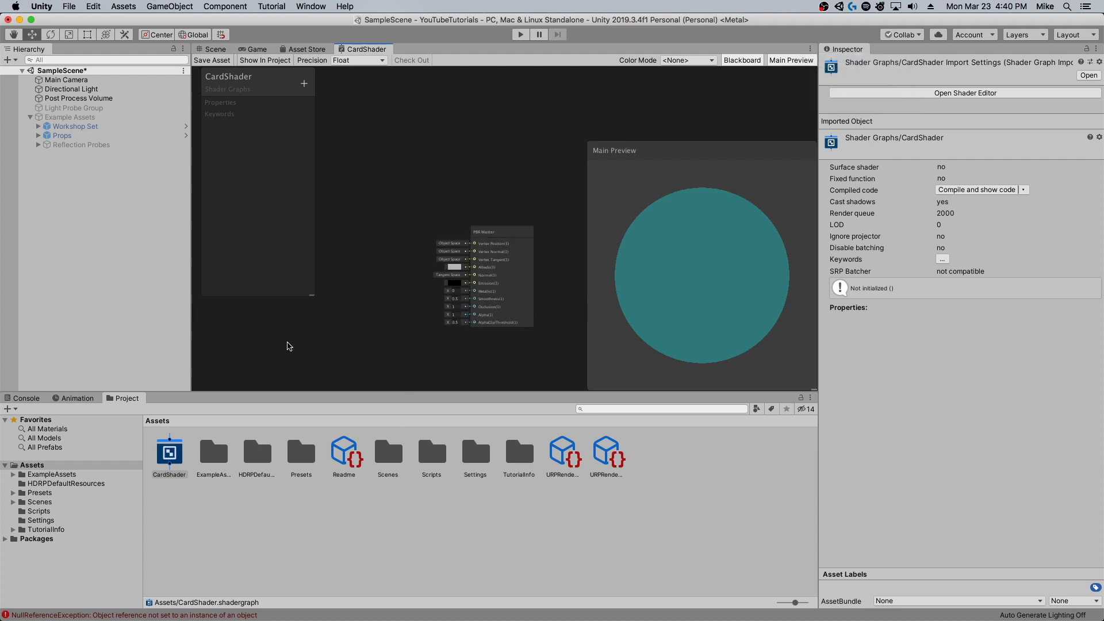
pyautogui.scroll(1, 288, 345)
# Create a folder named Resources in Assets and open it
pyautogui.click(390, 536)
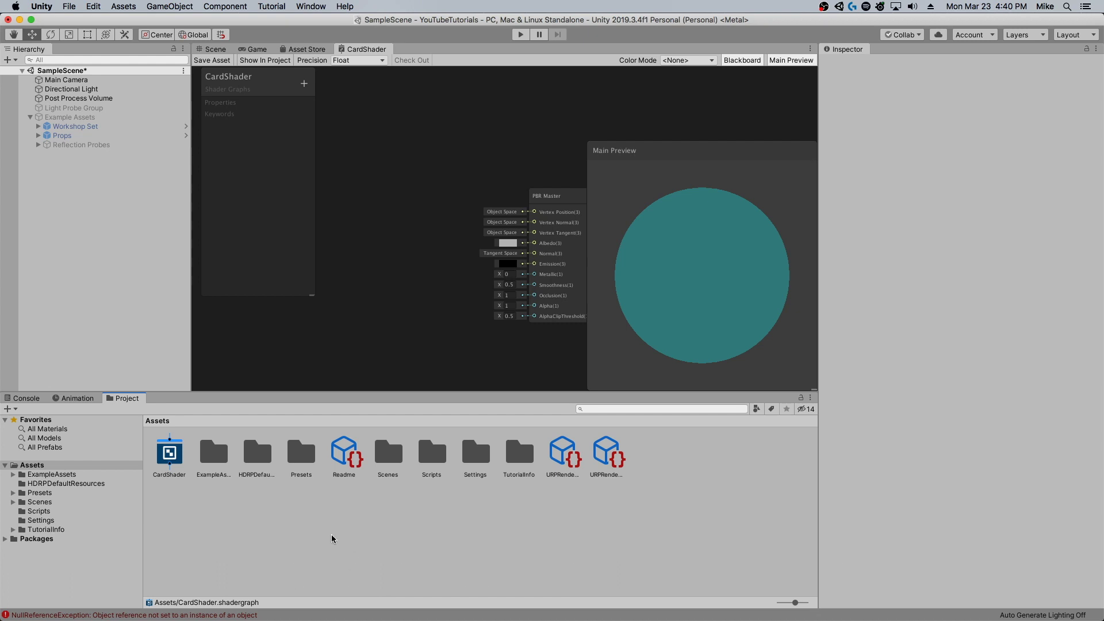
pyautogui.rightClick(339, 519)
pyautogui.moveTo(407, 341)
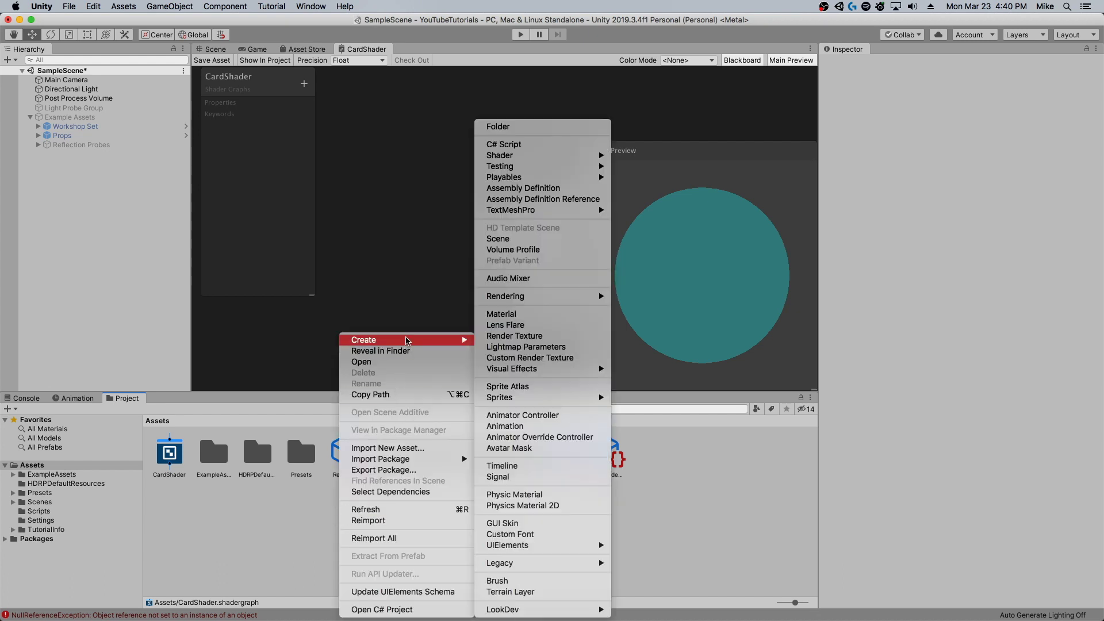
pyautogui.click(529, 127)
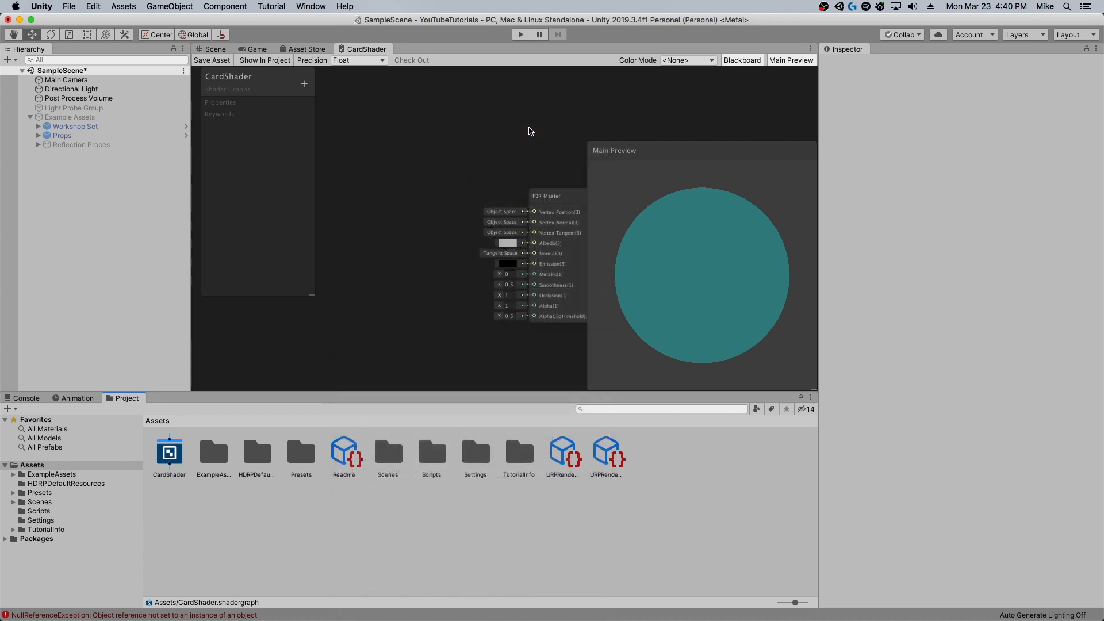
pyautogui.write('Resources')
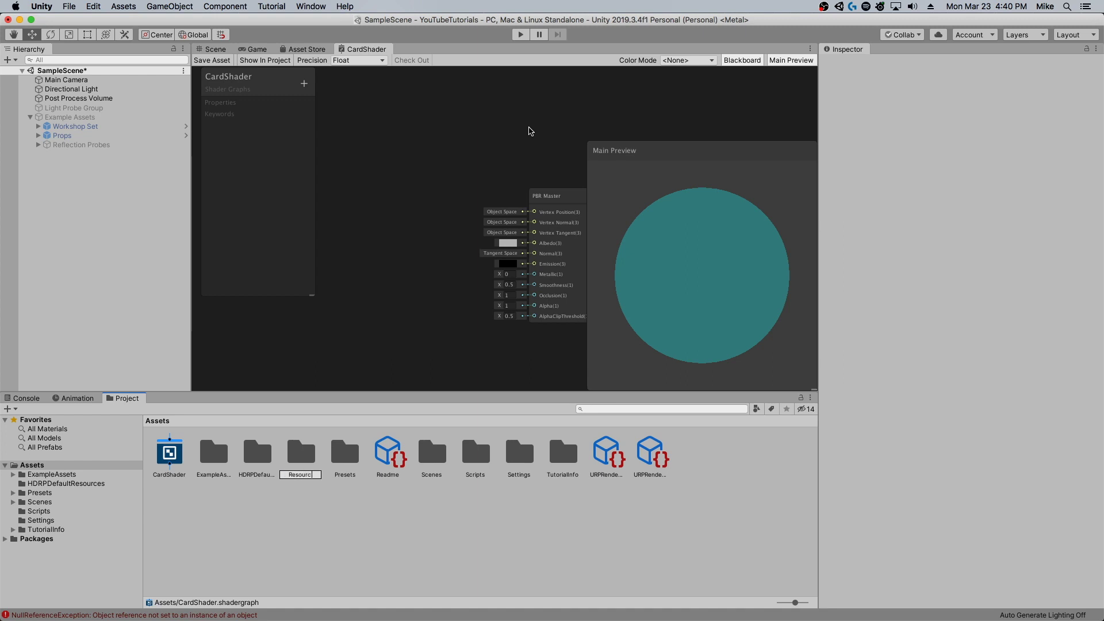
pyautogui.press('Return')
pyautogui.doubleClick(389, 453)
# Import the Shader card template images and the numbered card artwork images from Finder into the Resources folder
pyautogui.press('super+Tab')
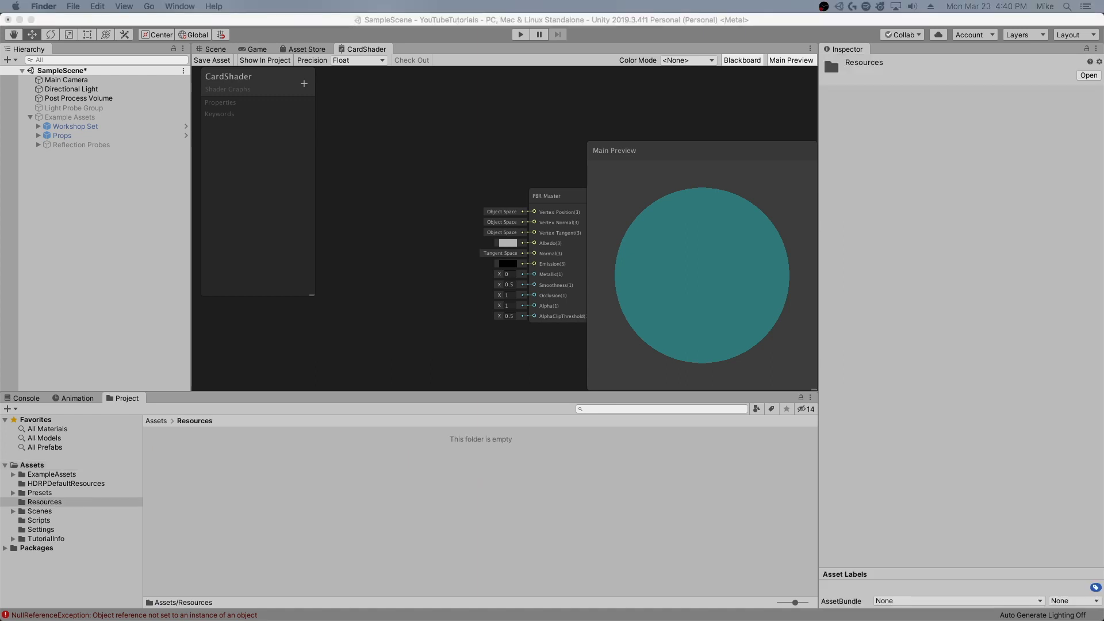
pyautogui.moveTo(84, 620); pyautogui.dragTo(328, 491)
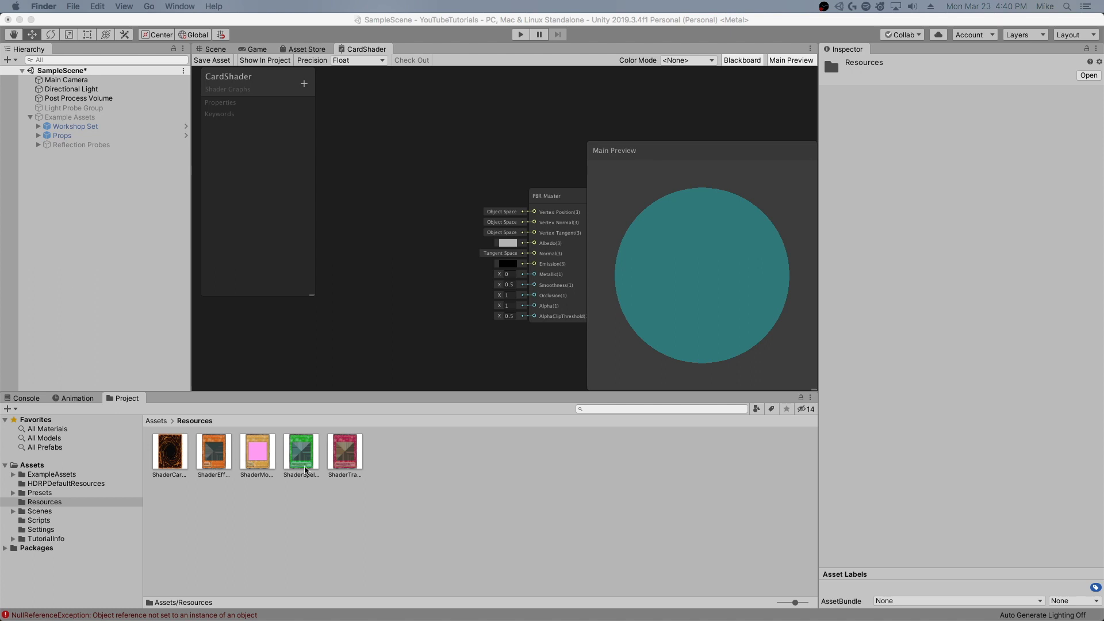
pyautogui.moveTo(144, 620); pyautogui.dragTo(279, 546)
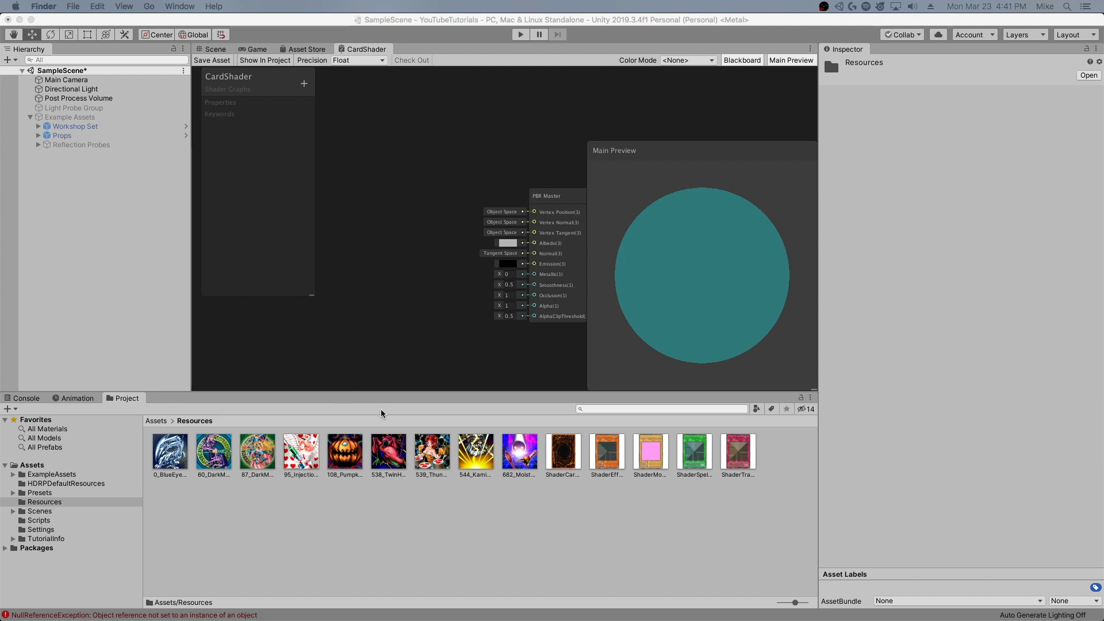
# Import the yv7o3Wu.jpg card frame image into the Resources folder
pyautogui.click(369, 534)
pyautogui.scroll(-2, 384, 289)
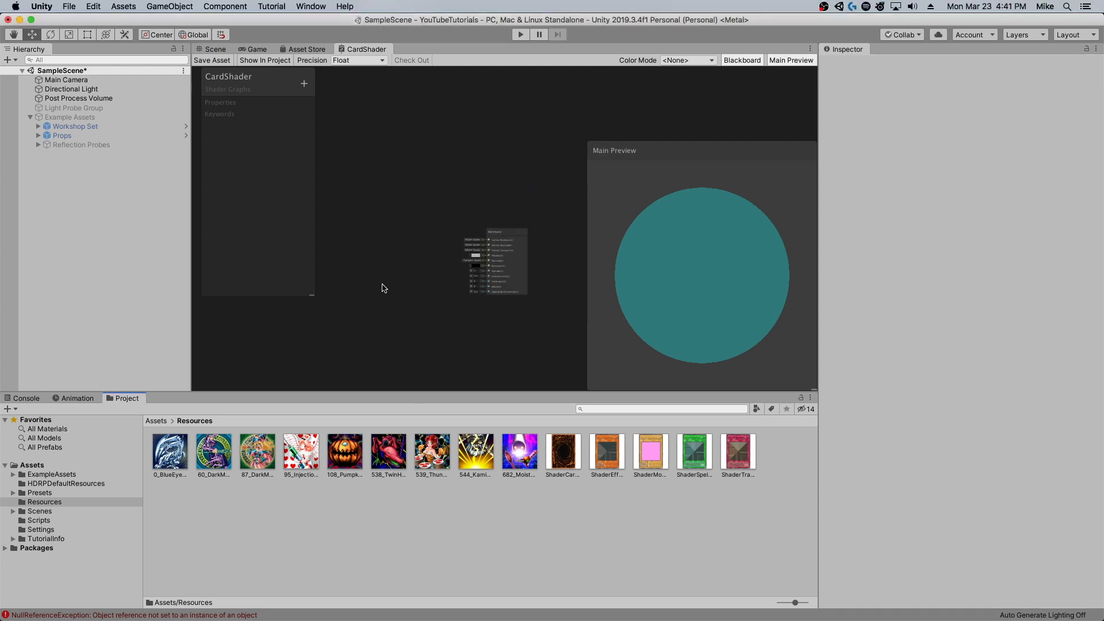
pyautogui.scroll(2, 343, 279)
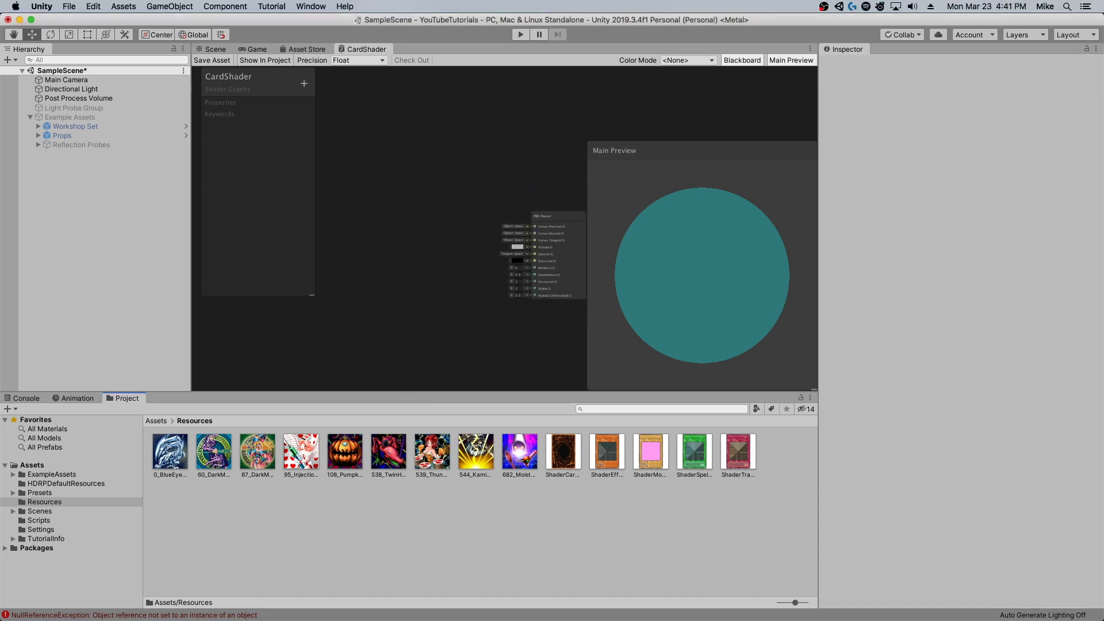
pyautogui.hotkey('ctrl', 'Up')
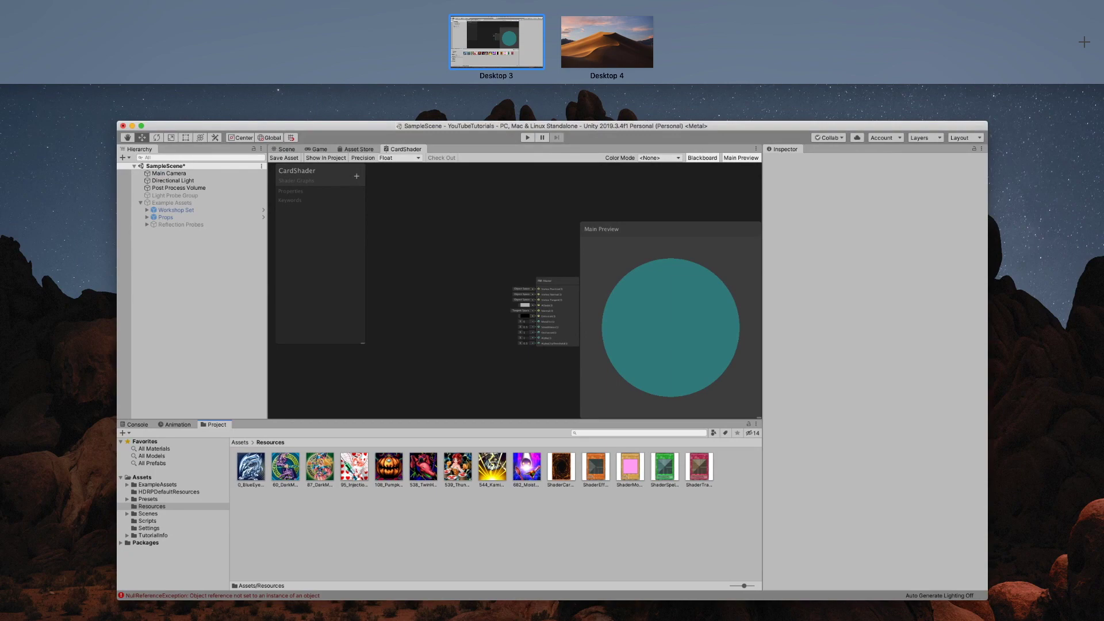
pyautogui.hotkey('ctrl', 'Up')
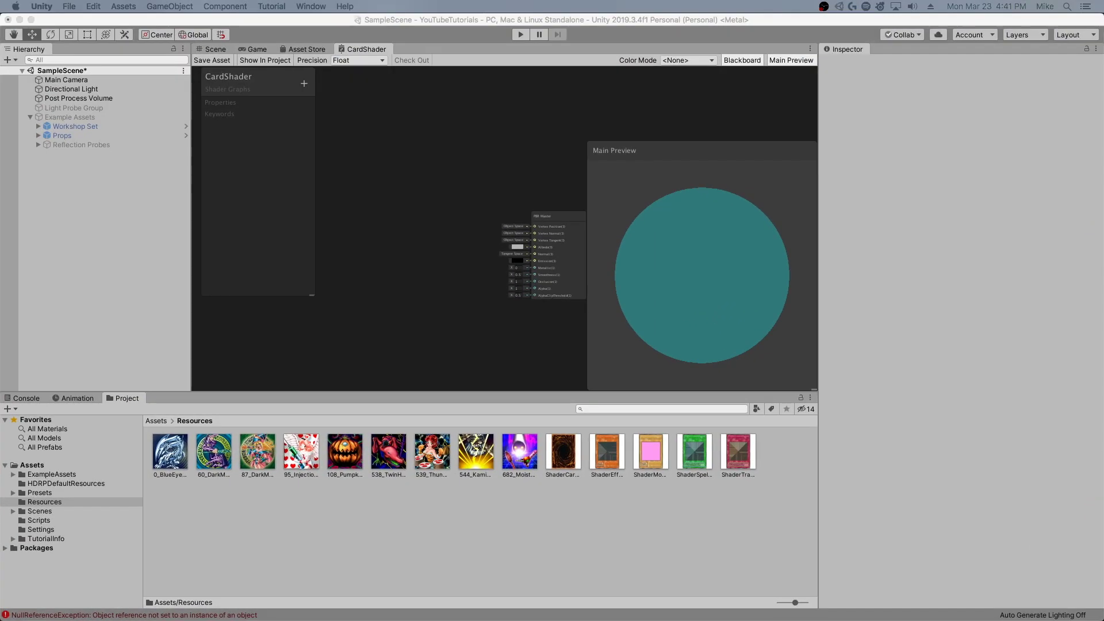
# Compare the previews and import settings of the spell card, trap card and yv7o3Wu textures
pyautogui.click(694, 453)
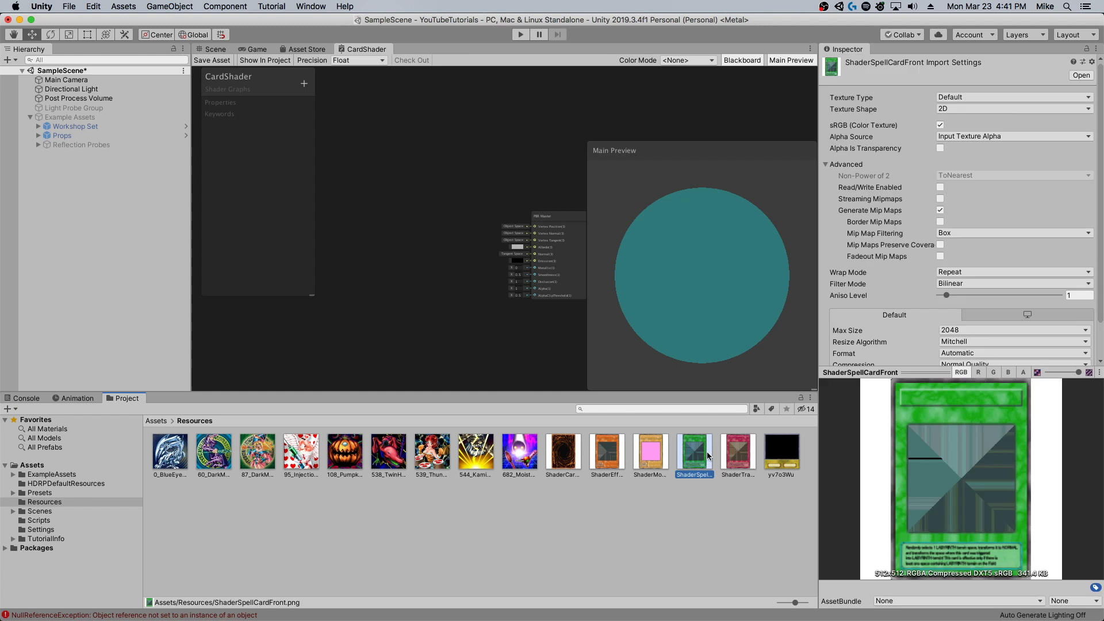
pyautogui.click(731, 457)
pyautogui.click(703, 458)
pyautogui.click(736, 457)
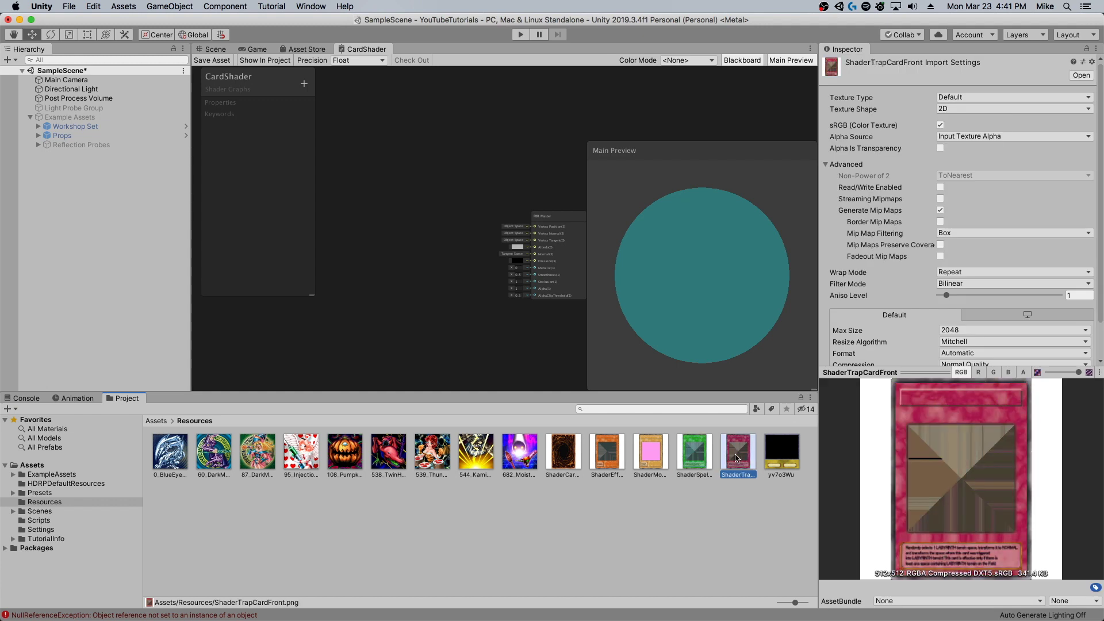
pyautogui.click(773, 458)
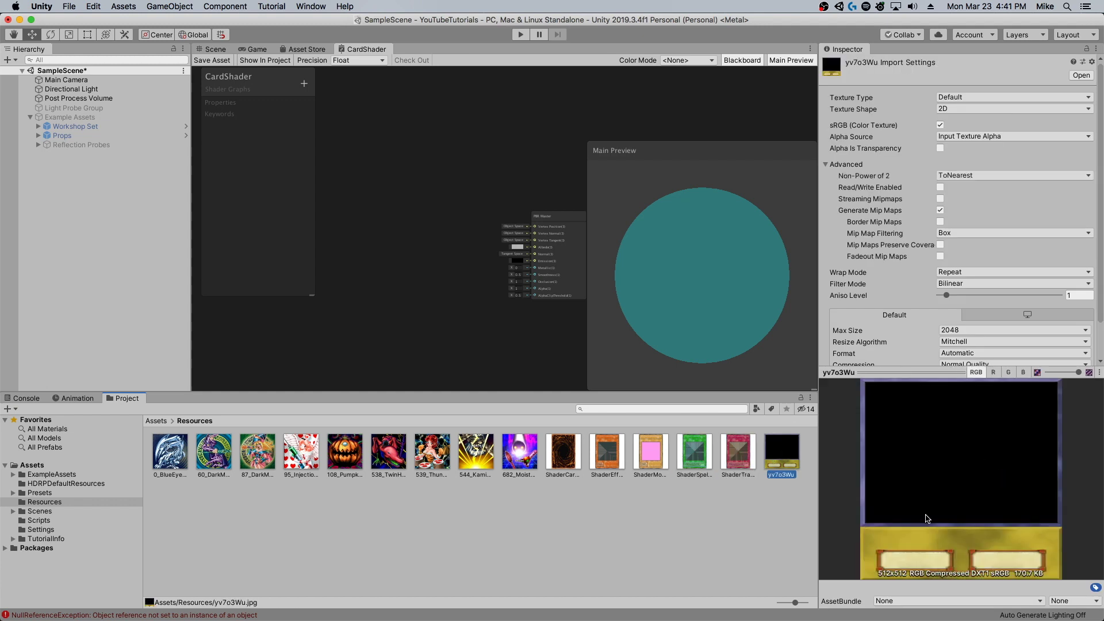
pyautogui.scroll(-2, 904, 259)
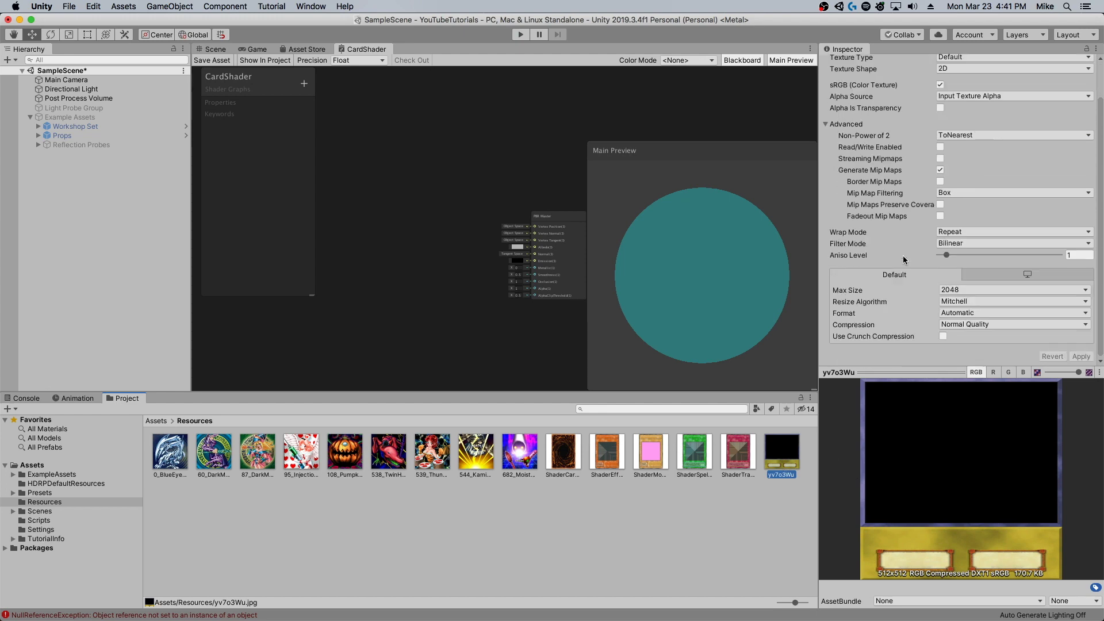
# Reveal yv7o3Wu.jpg in Finder, open it in Photoshop and unlock its Background layer
pyautogui.rightClick(767, 464)
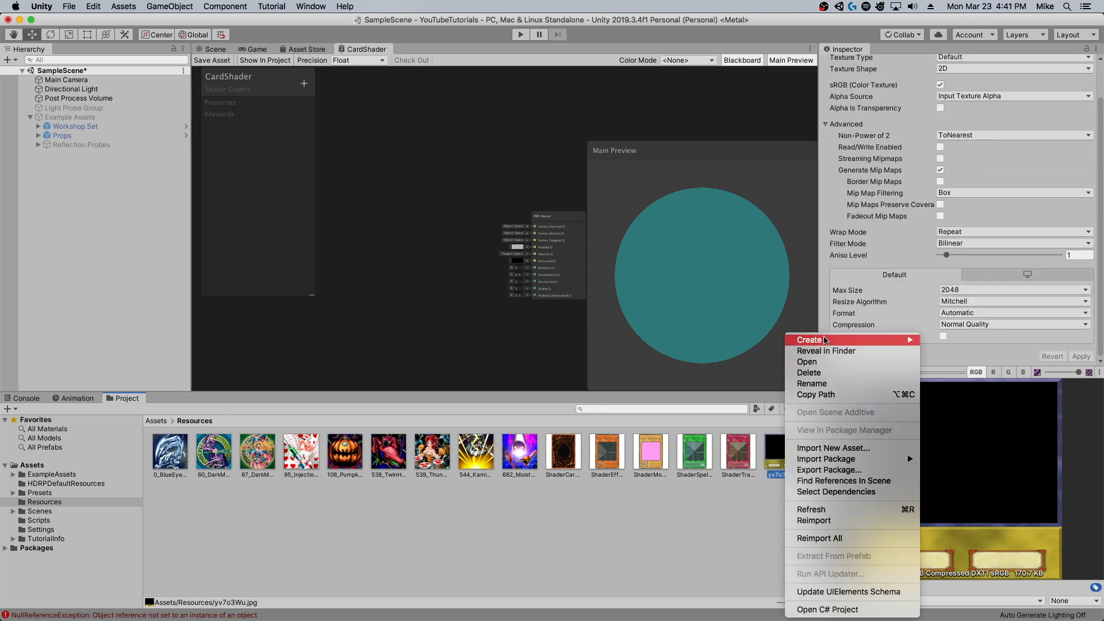
pyautogui.click(825, 350)
pyautogui.rightClick(637, 307)
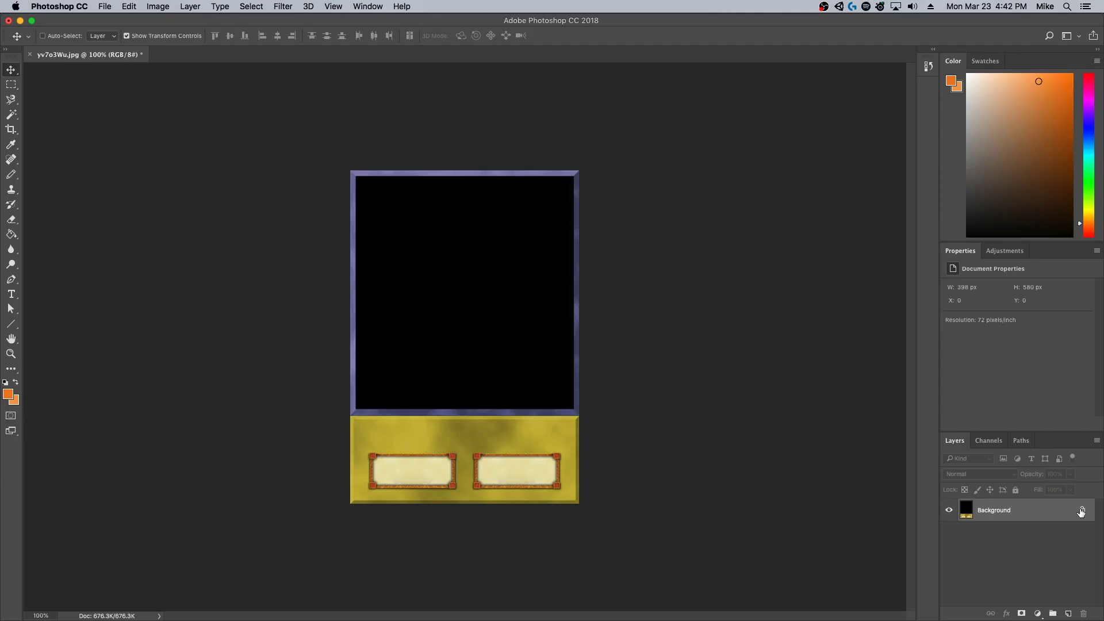
pyautogui.click(1081, 511)
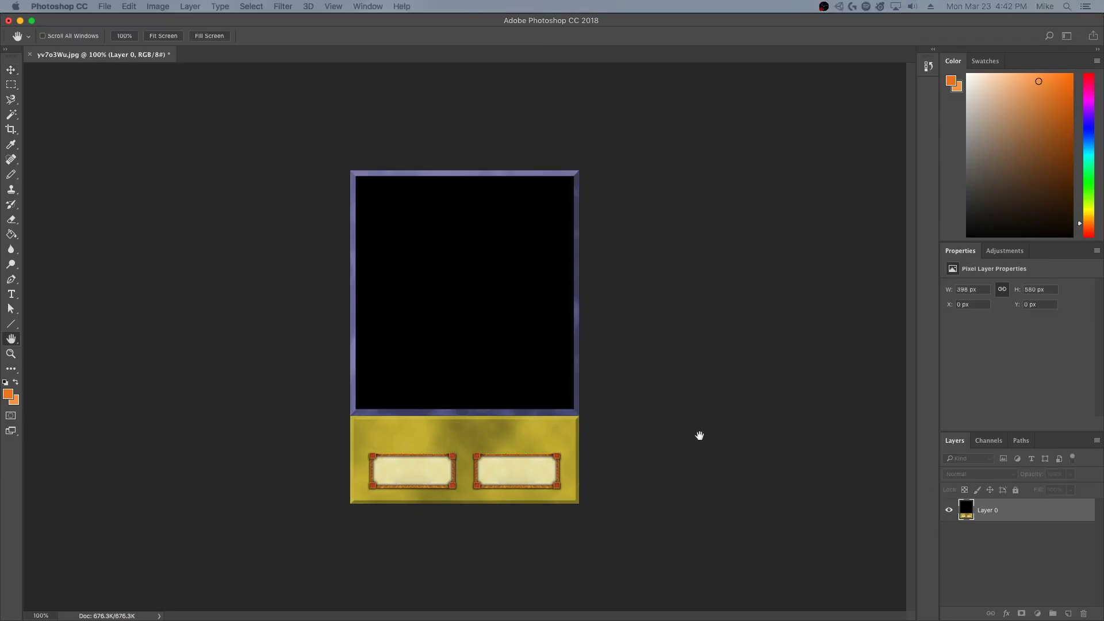
# Scale the card frame layer down to about 244 by 355 px and move it to the middle of the canvas
pyautogui.moveTo(578, 170); pyautogui.dragTo(493, 291)
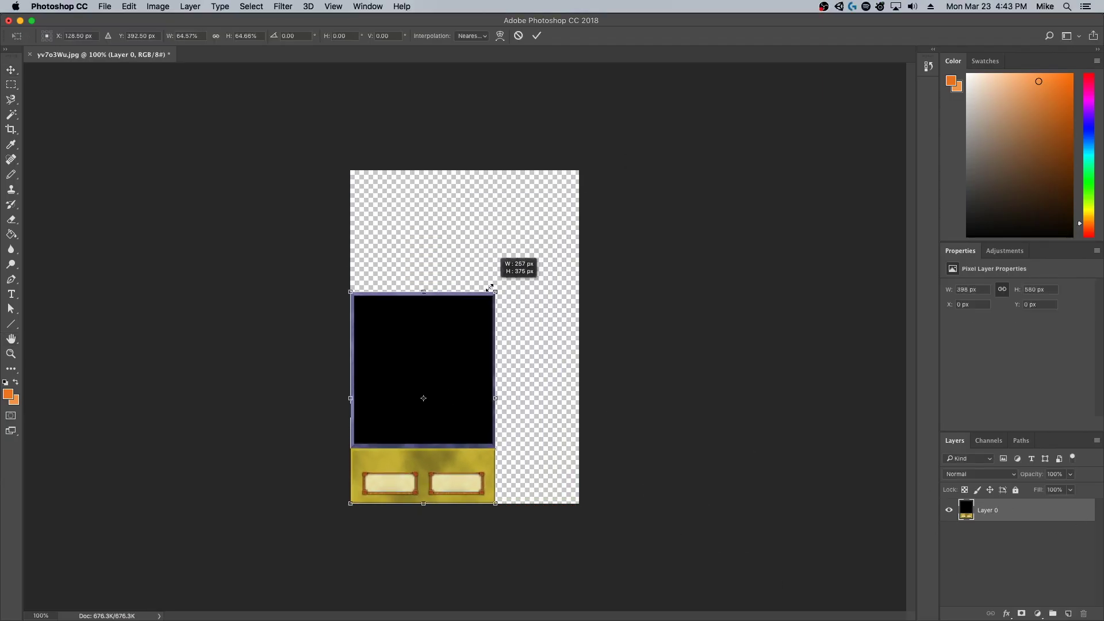
pyautogui.moveTo(454, 343); pyautogui.dragTo(496, 286)
pyautogui.press('Return')
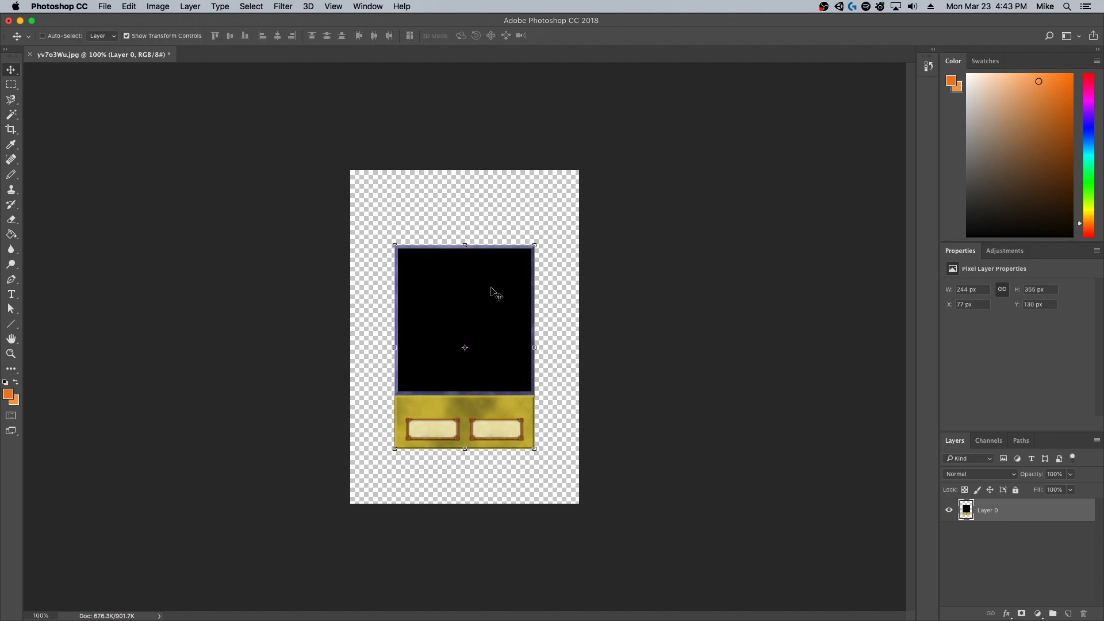
# Set the canvas size to 512 by 512 pixels, accepting the clipping
pyautogui.click(151, 6)
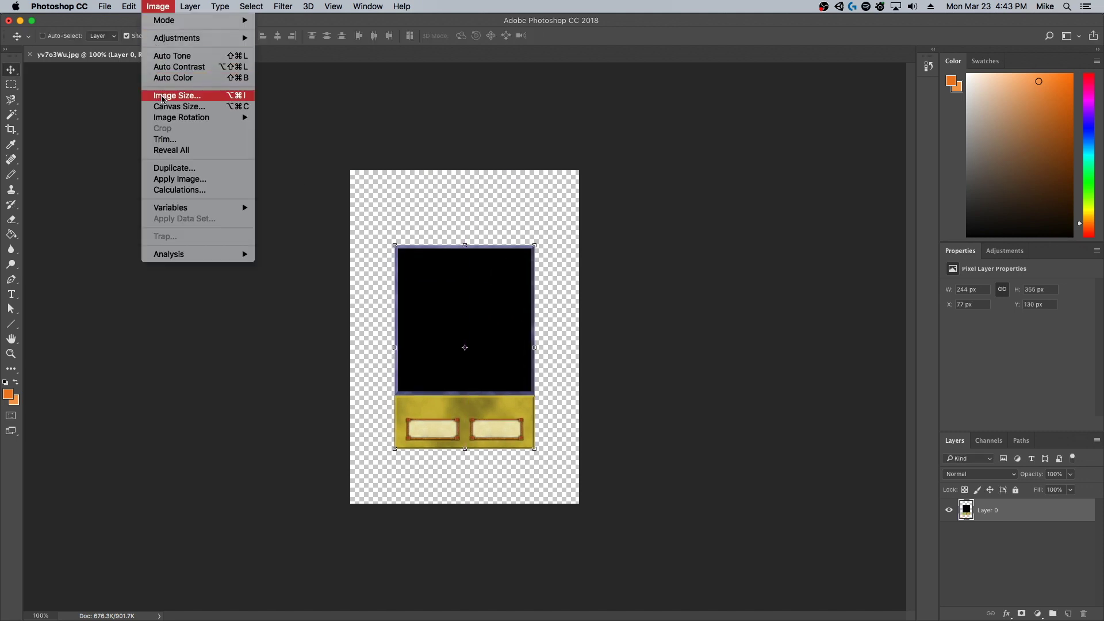
pyautogui.click(164, 107)
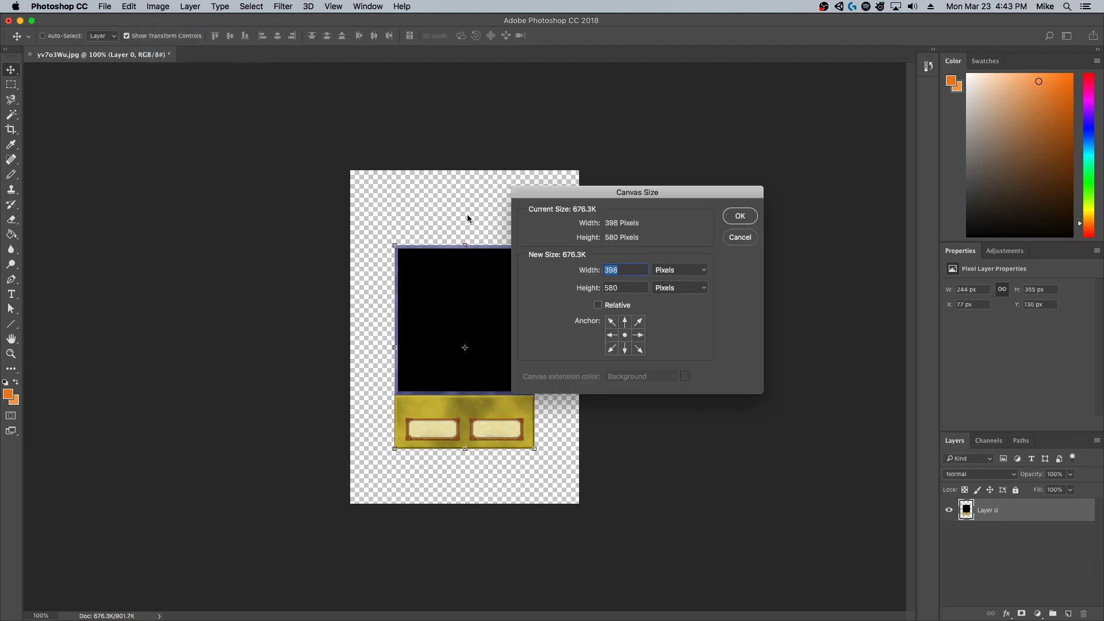
pyautogui.write('512')
pyautogui.press('Tab')
pyautogui.write('512')
pyautogui.press('Return')
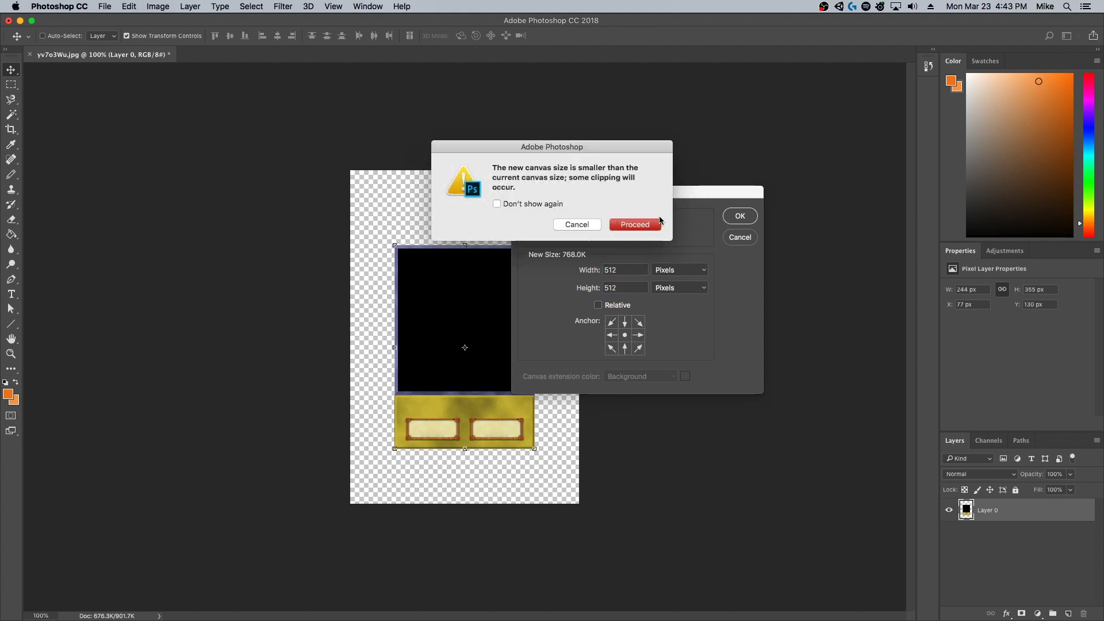
pyautogui.click(647, 224)
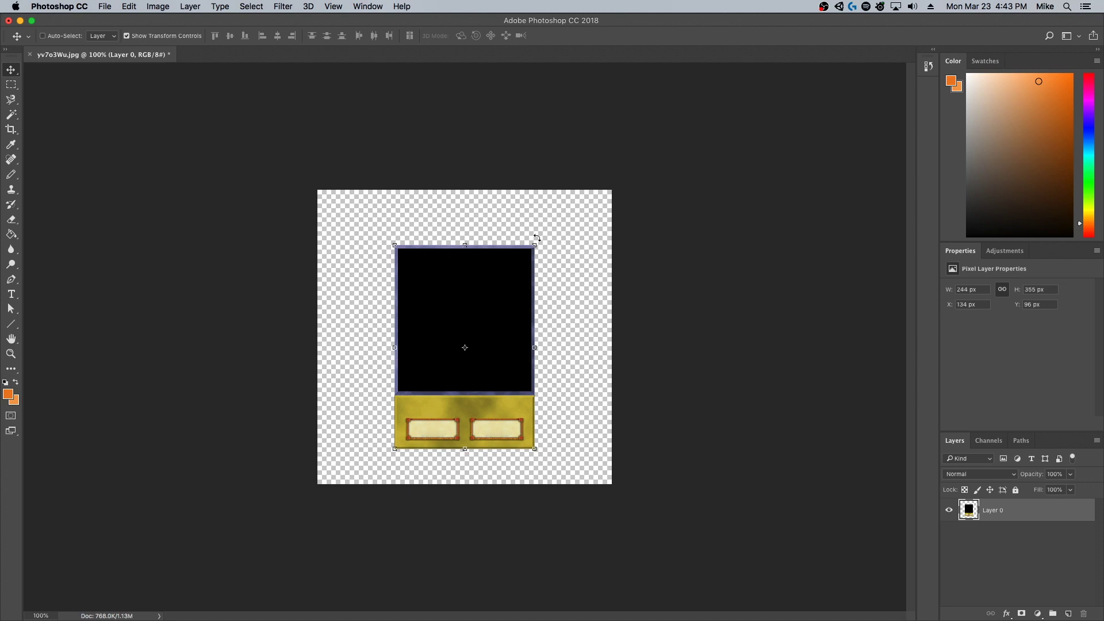
# Enlarge the centred card frame layer to the full canvas height, about 352 by 512 px, and save the image
pyautogui.moveTo(534, 245); pyautogui.dragTo(565, 190)
pyautogui.press('Return')
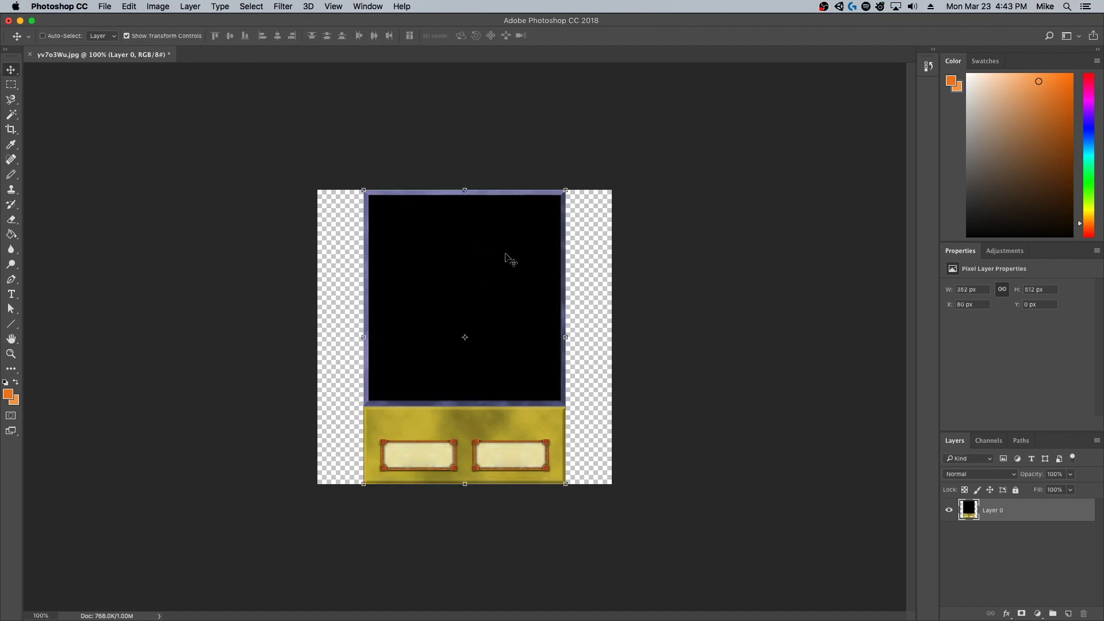
pyautogui.press('super+s')
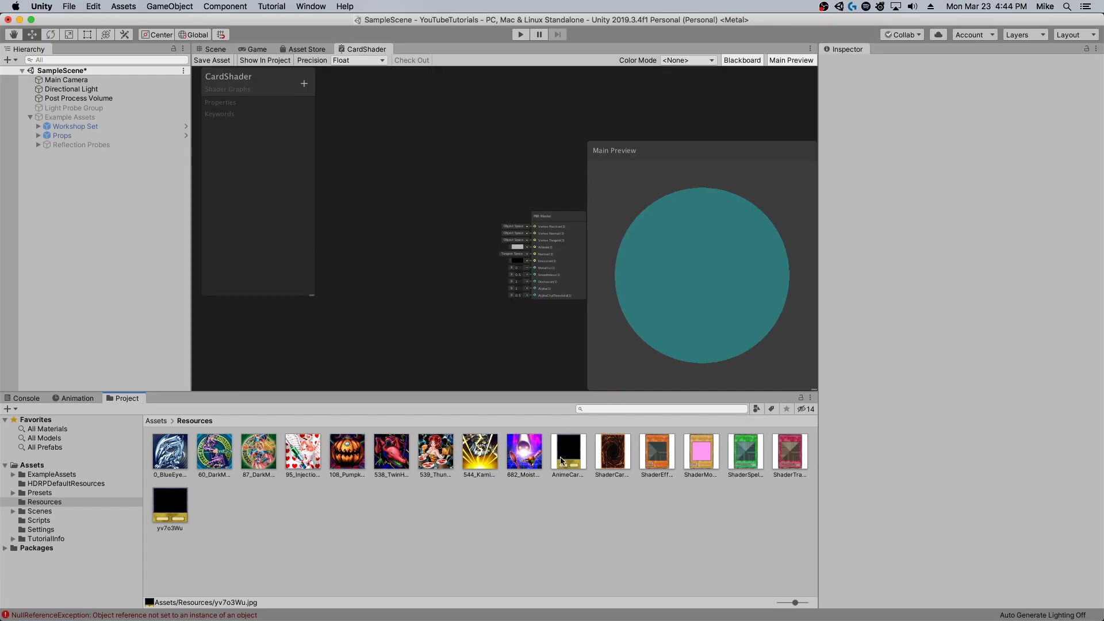
# Examine the card frame and card front textures in the Resources folder, including AnimeCardFrame and ShaderMonsterCardFront copy
pyautogui.click(568, 450)
pyautogui.press('Right')
pyautogui.press('Right')
pyautogui.press('Right')
pyautogui.press('Right')
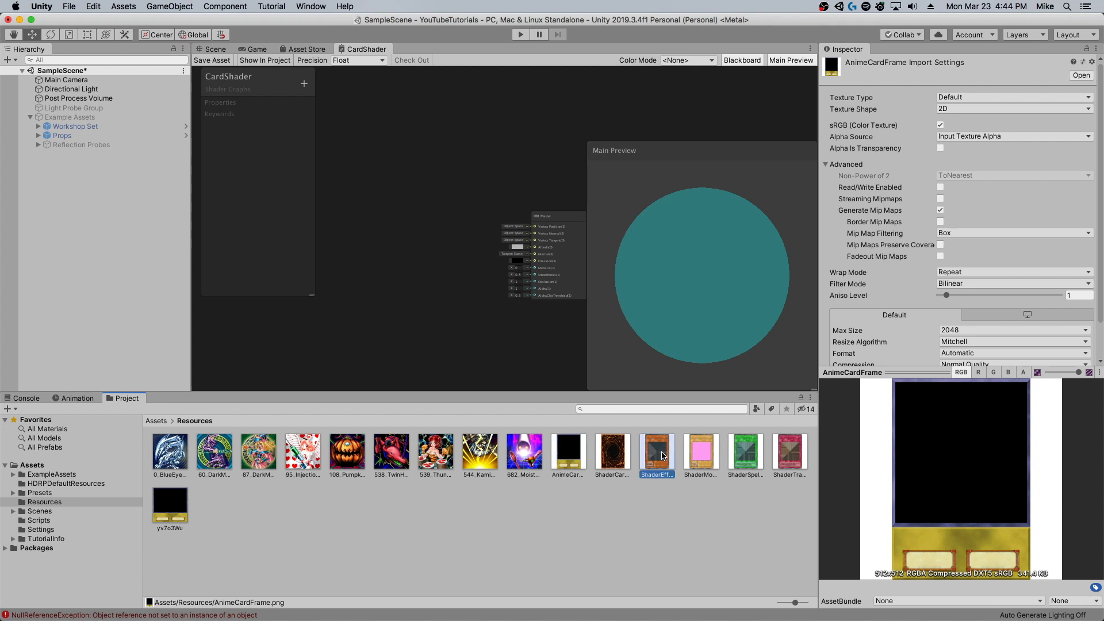
pyautogui.click(699, 450)
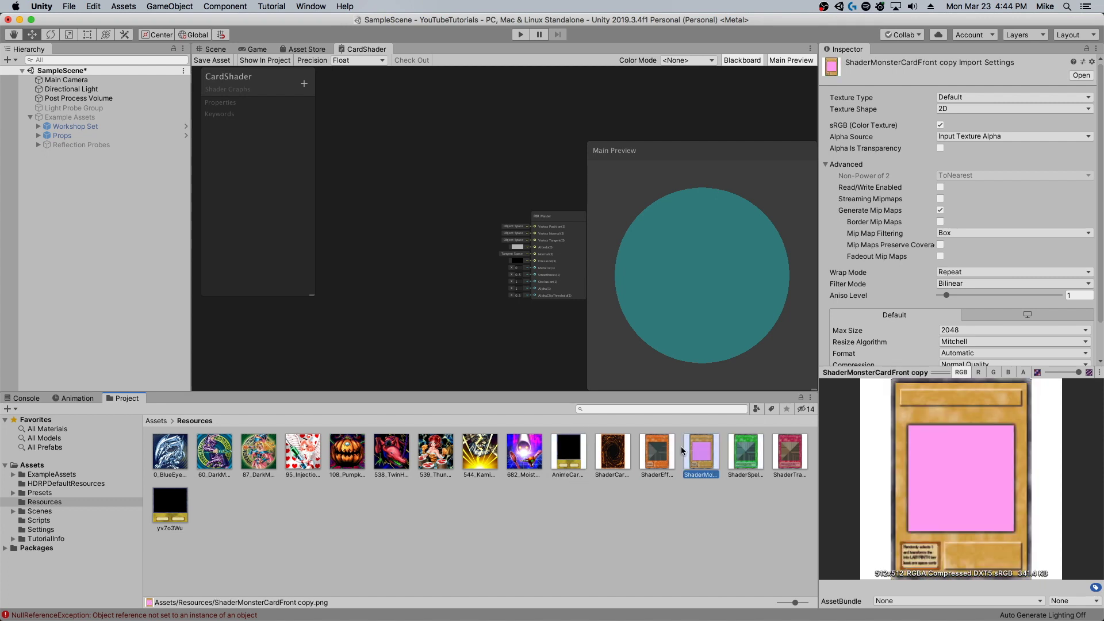
pyautogui.click(665, 450)
pyautogui.click(701, 461)
pyautogui.click(667, 467)
# Maximize the CardShader graph and reposition the PBR Master node near the middle of the workspace
pyautogui.hotkey('shift', 'space')
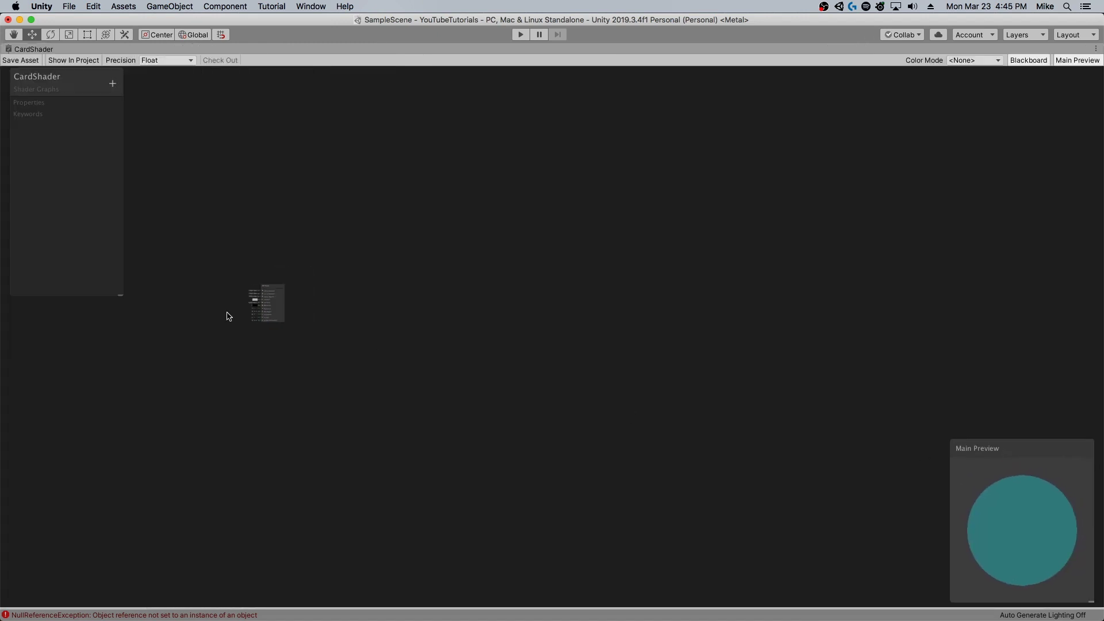
pyautogui.scroll(10, 150, 310)
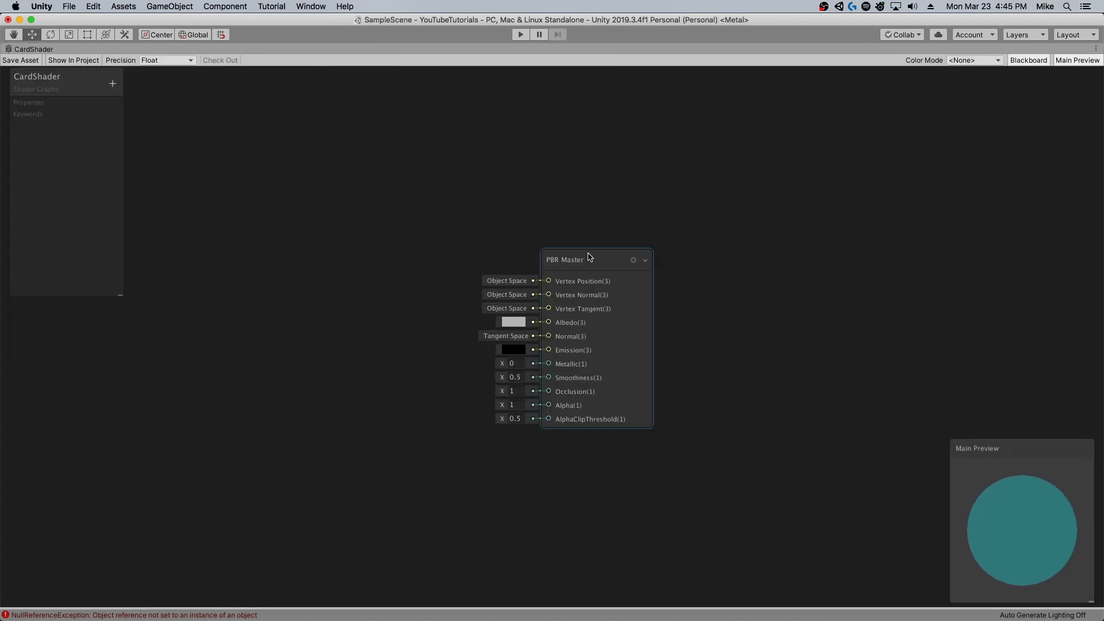
pyautogui.moveTo(598, 261); pyautogui.dragTo(653, 246)
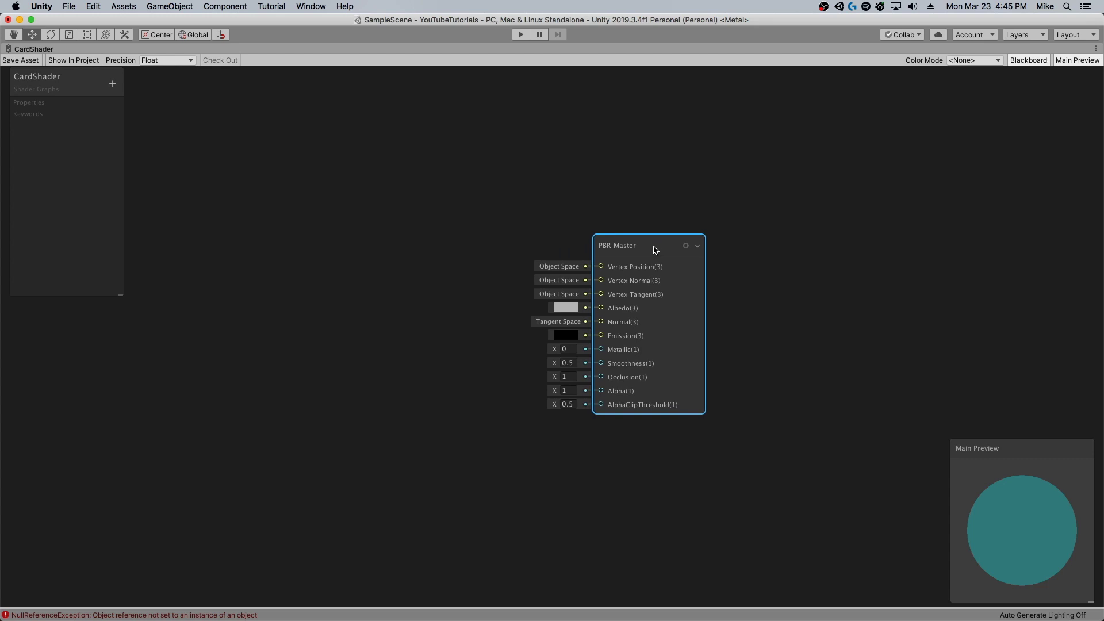
# Enable Two Sided on the PBR Master node, keeping Alpha blending, and shift the node slightly aside
pyautogui.click(686, 246)
pyautogui.click(817, 311)
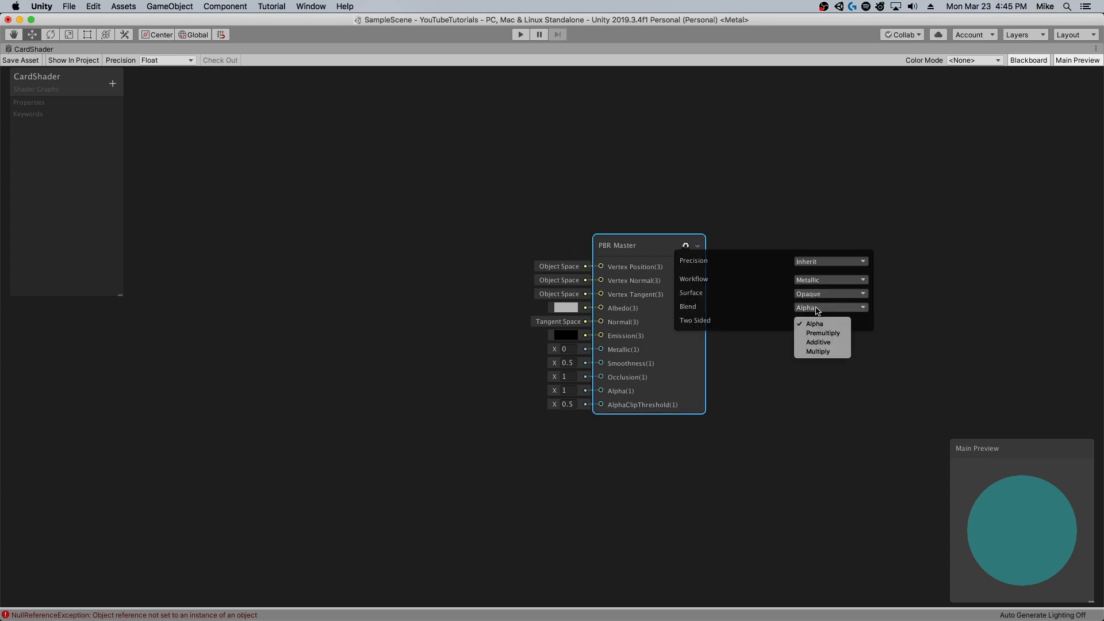
pyautogui.click(742, 305)
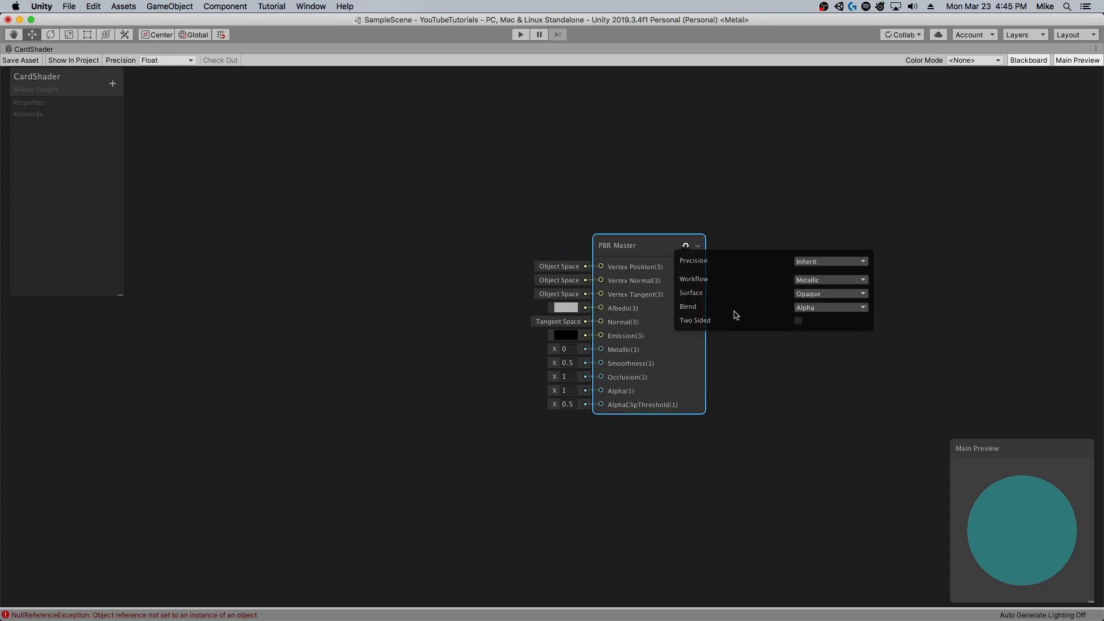
pyautogui.click(797, 322)
pyautogui.moveTo(637, 247); pyautogui.dragTo(672, 243)
pyautogui.scroll(-1, 684, 245)
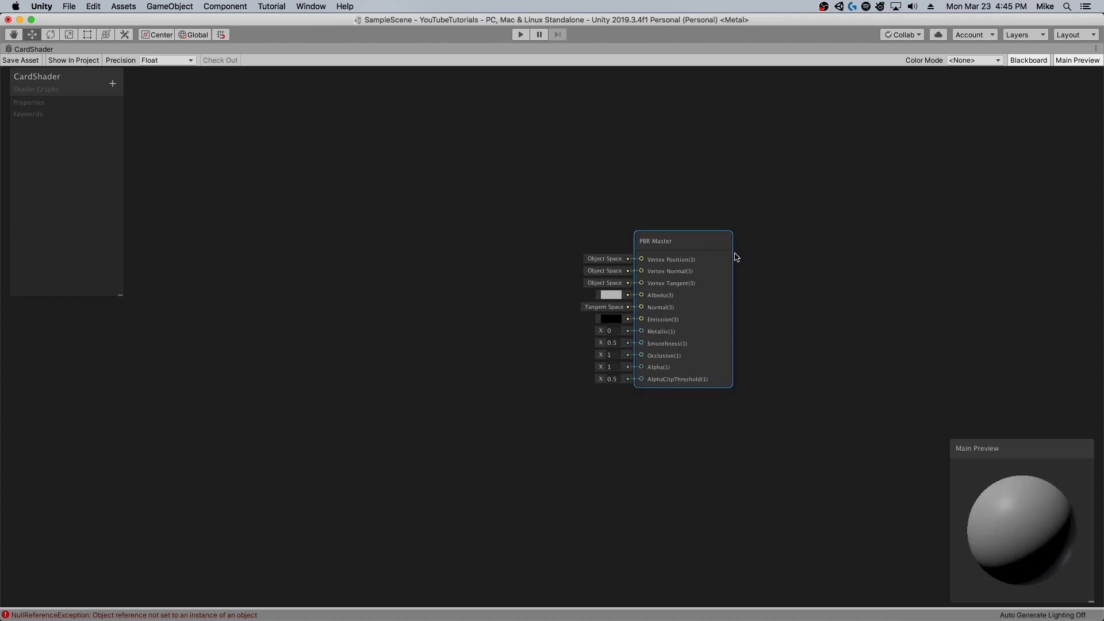
pyautogui.click(715, 243)
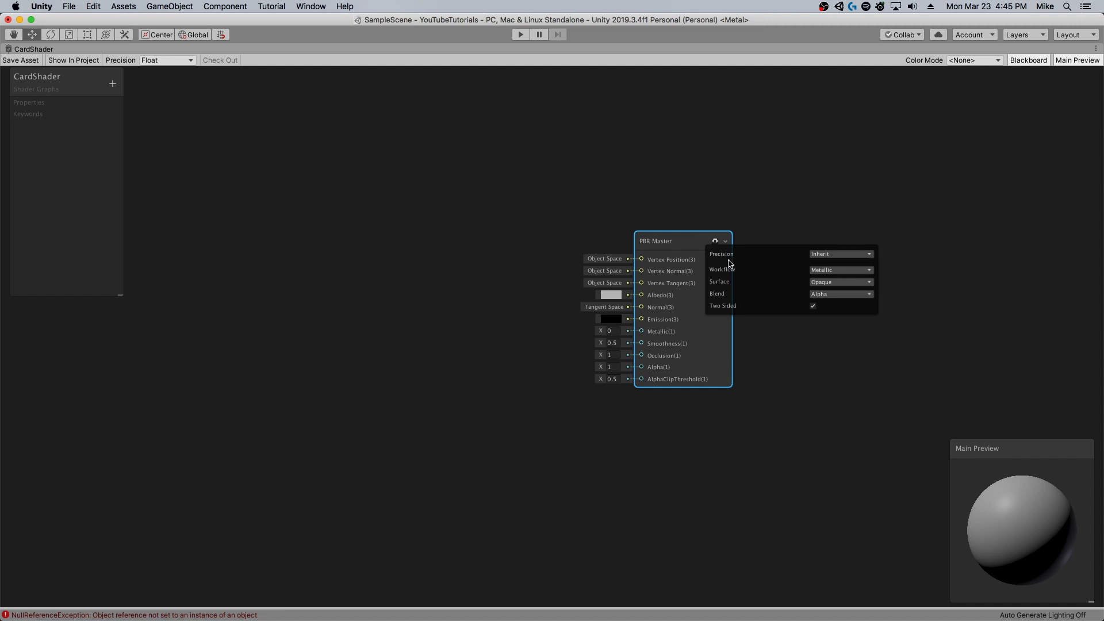
pyautogui.click(725, 241)
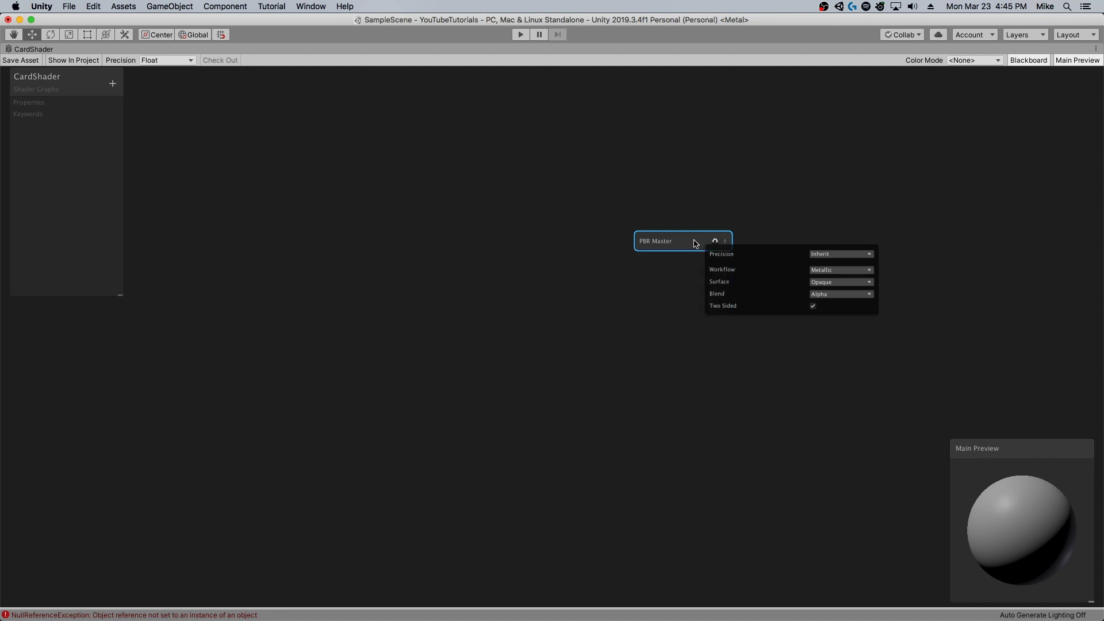
# Add a Sample Texture 2D node and place it in the open space before the PBR Master node
pyautogui.rightClick(385, 238)
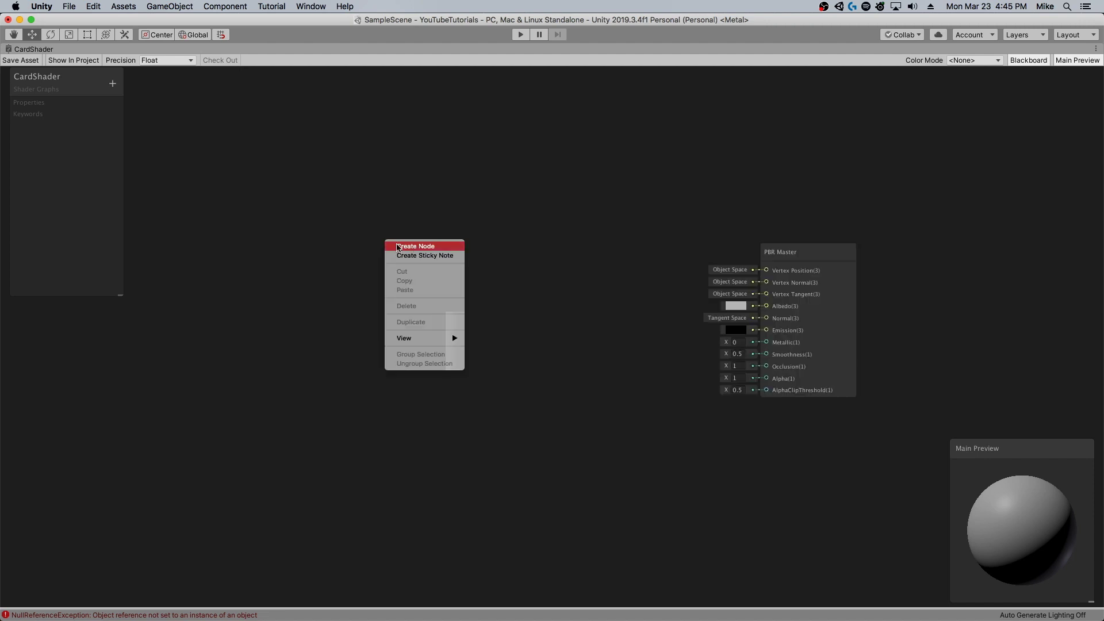
pyautogui.click(415, 248)
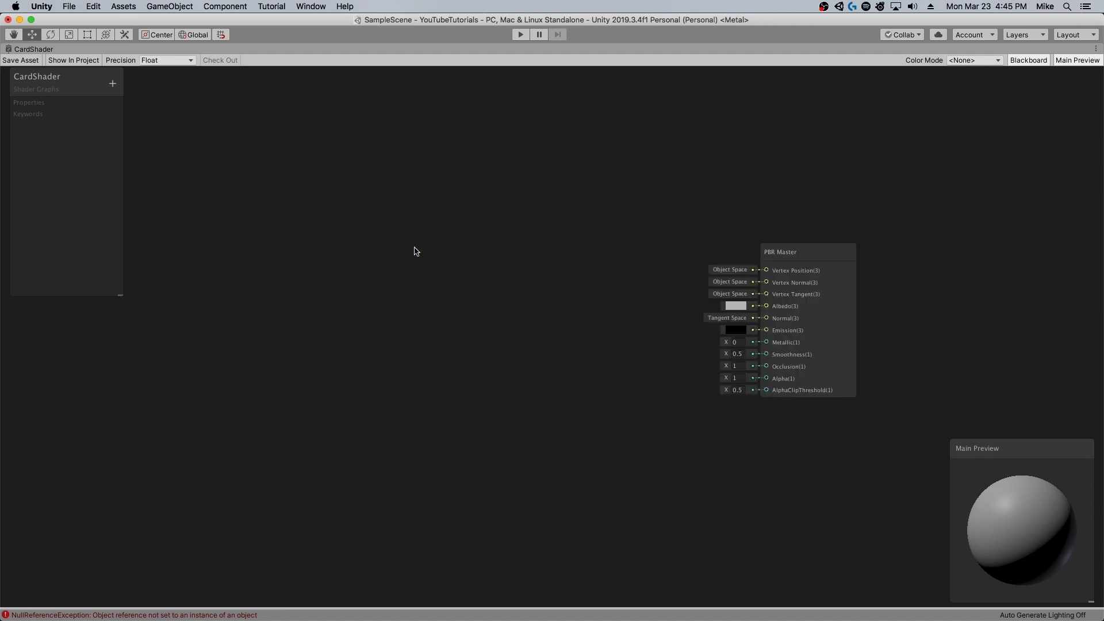
pyautogui.write('SampleTe')
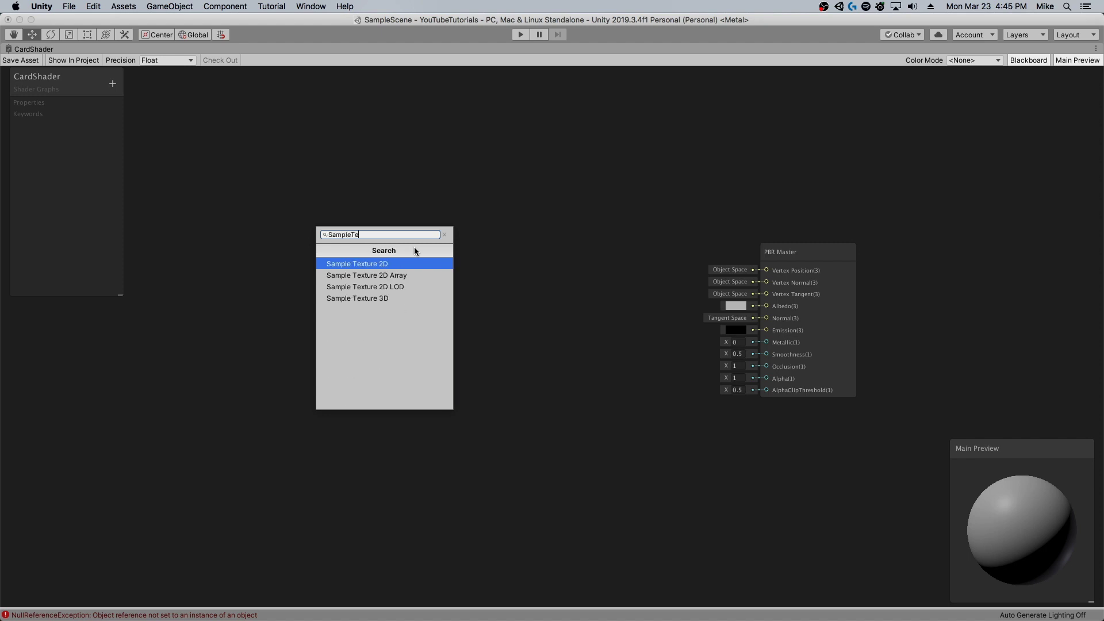
pyautogui.press('Return')
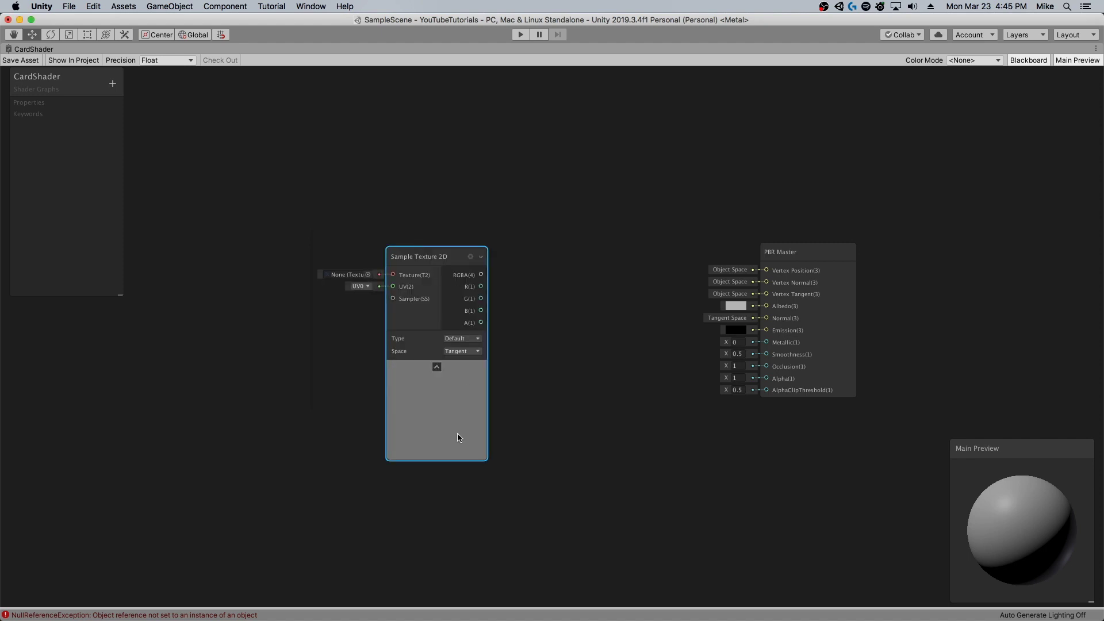
pyautogui.moveTo(457, 433); pyautogui.dragTo(440, 410)
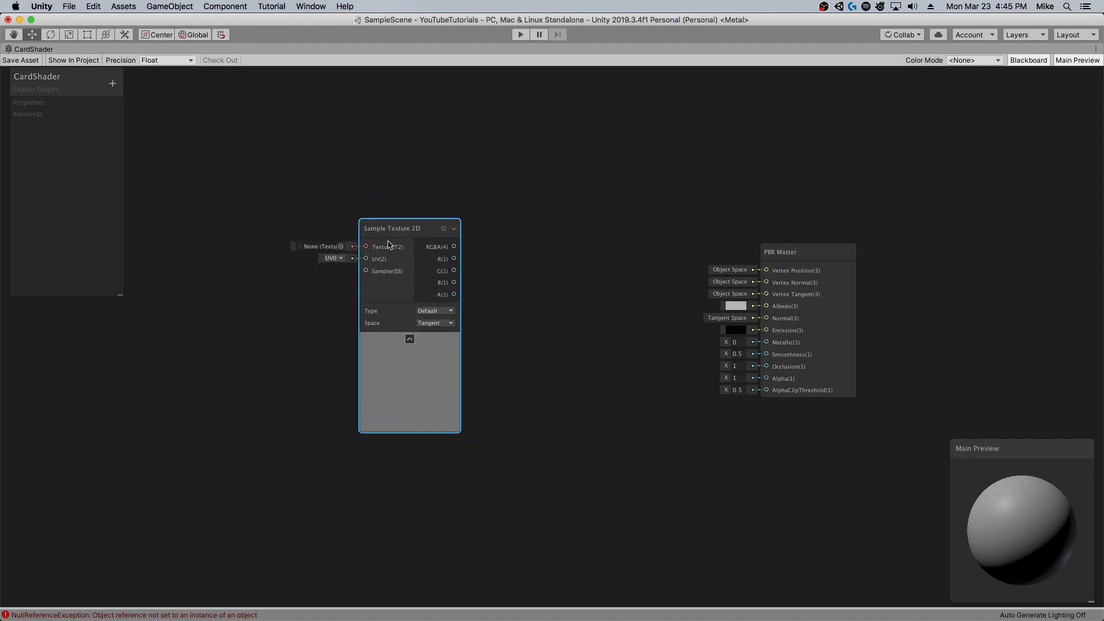
pyautogui.moveTo(366, 247); pyautogui.dragTo(303, 221)
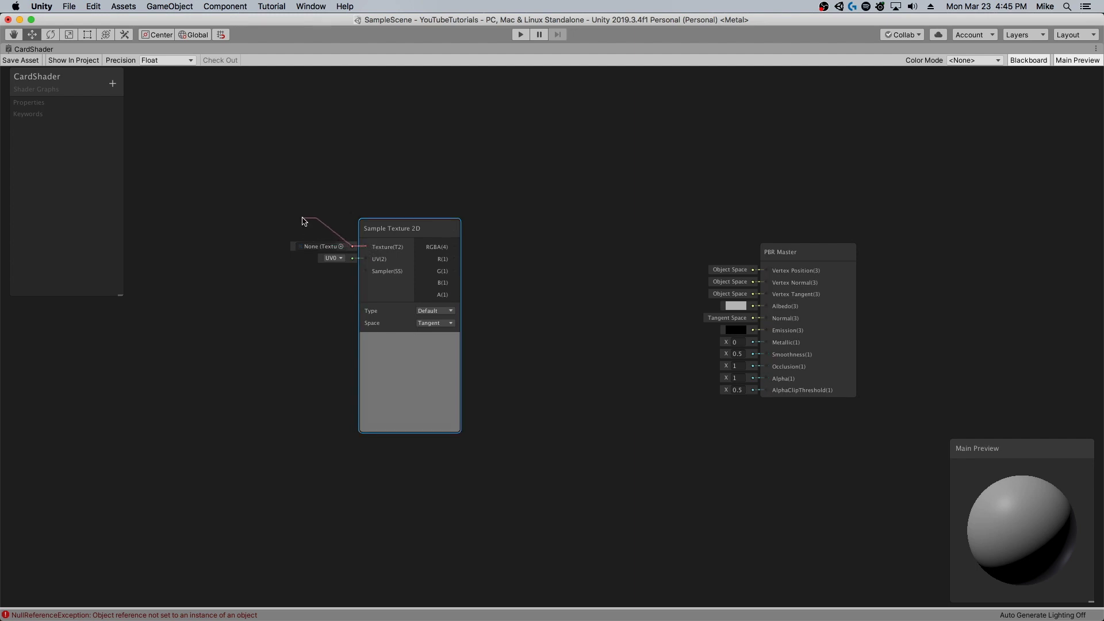
pyautogui.click(390, 128)
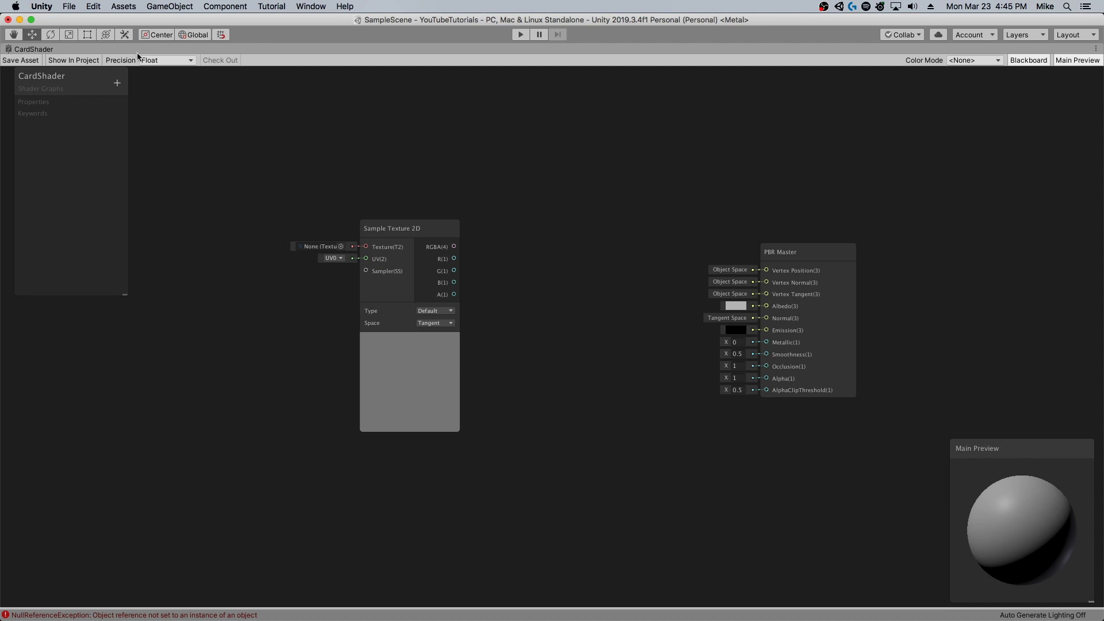
# Add a Texture2D property named CardBorder and connect it to the Texture input of the Sample Texture 2D node
pyautogui.click(116, 83)
pyautogui.click(162, 138)
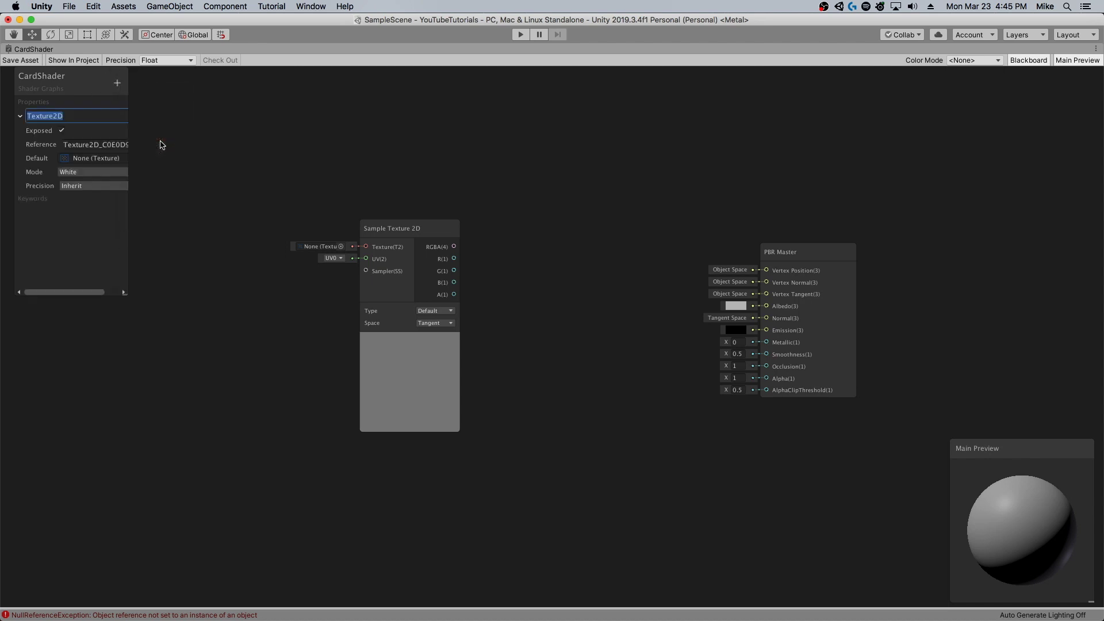
pyautogui.write('CardBorder')
pyautogui.press('Return')
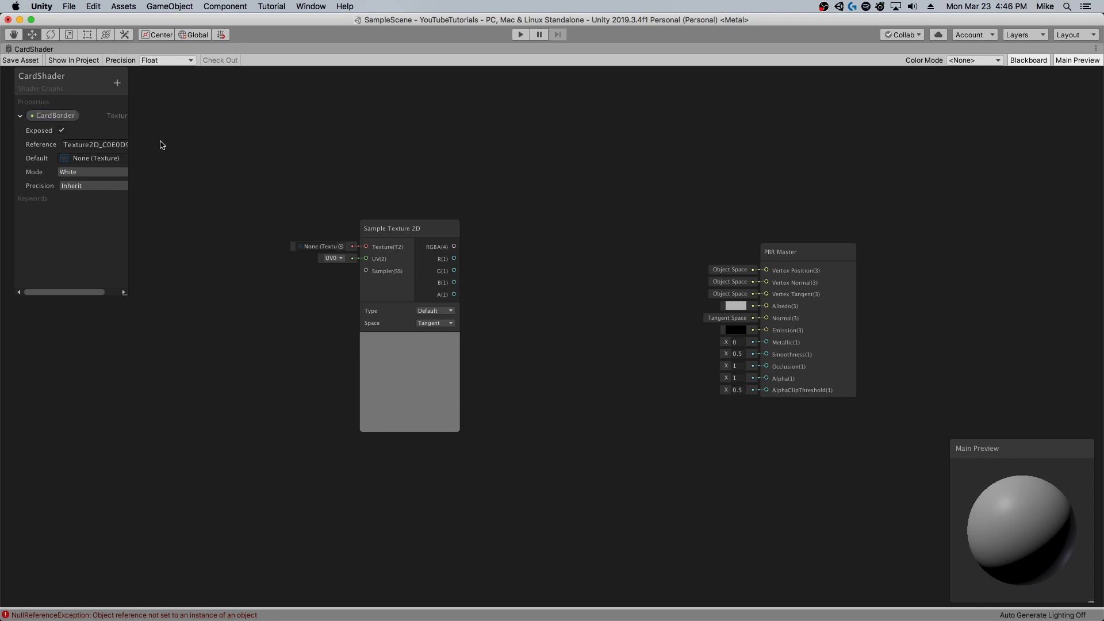
pyautogui.moveTo(65, 110); pyautogui.dragTo(366, 246)
pyautogui.click(257, 252)
pyautogui.moveTo(257, 253); pyautogui.dragTo(268, 240)
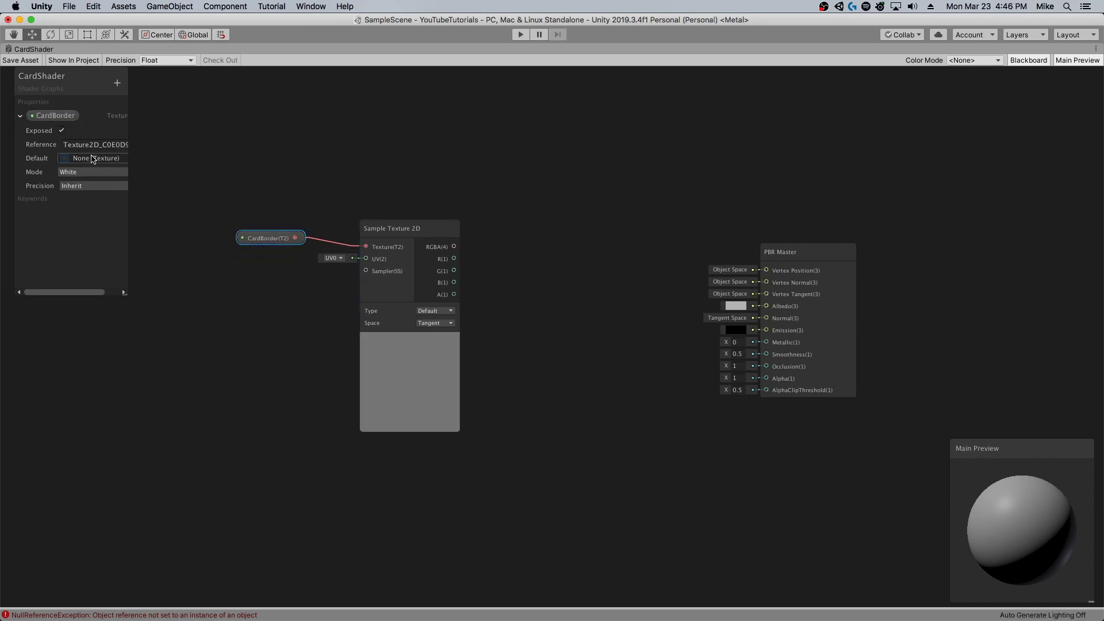
# Set the default texture of the CardBorder property to ShaderMonsterCardFront copy
pyautogui.click(159, 160)
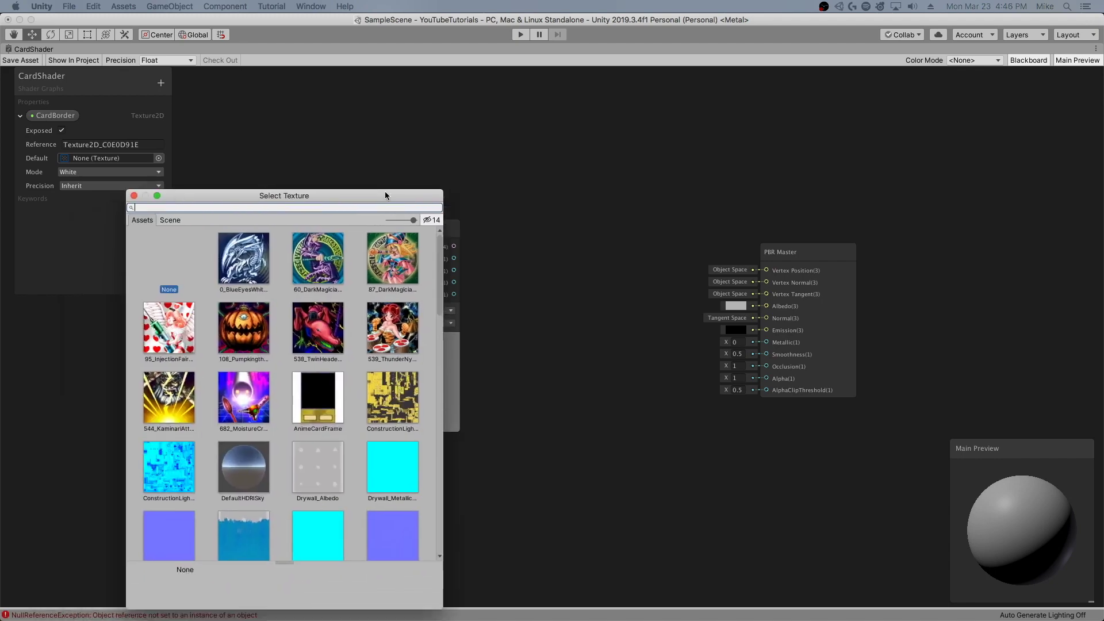
pyautogui.scroll(-5, 371, 381)
pyautogui.doubleClick(370, 391)
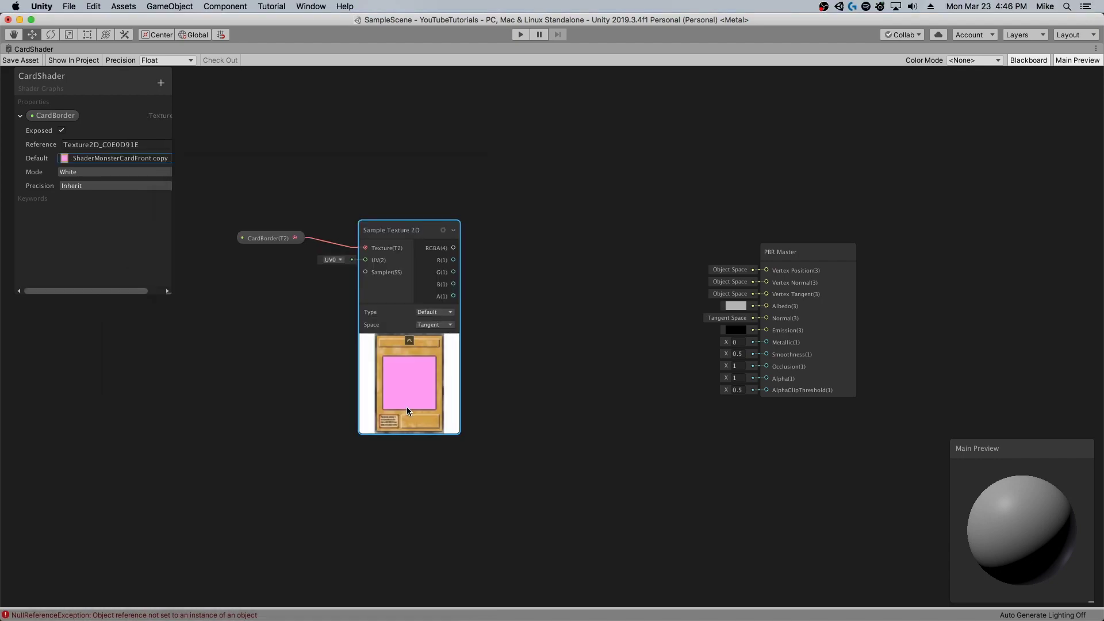
# Move the CardBorder nodes up together, and connect the sampler's A output to Alpha and its RGBA output to Albedo on PBR Master
pyautogui.moveTo(401, 493); pyautogui.dragTo(293, 225)
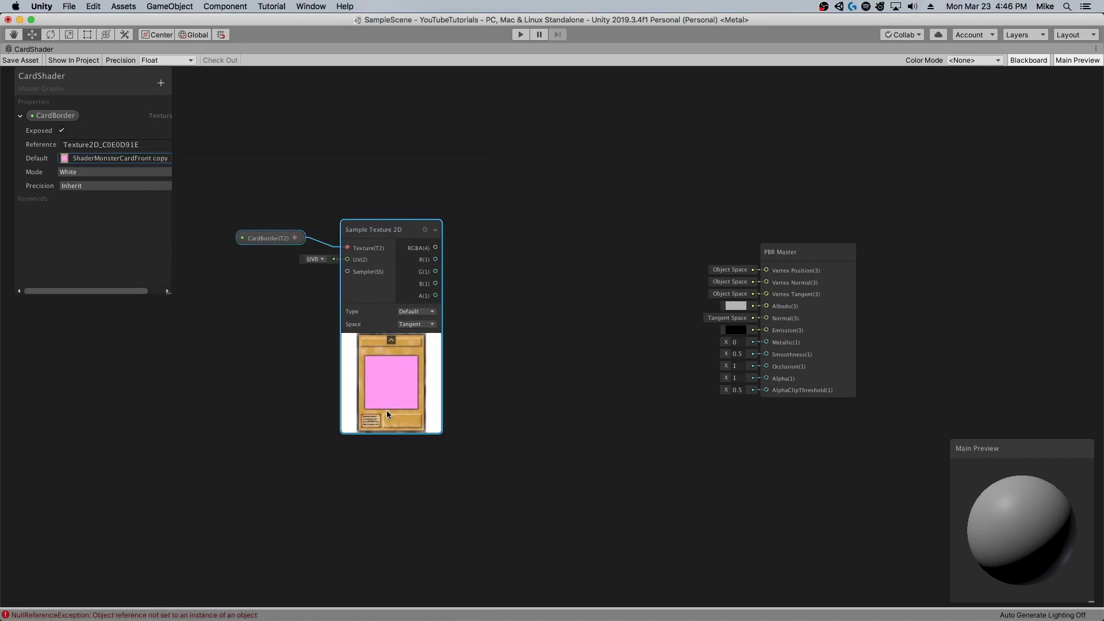
pyautogui.moveTo(387, 409); pyautogui.dragTo(395, 328)
pyautogui.click(498, 285)
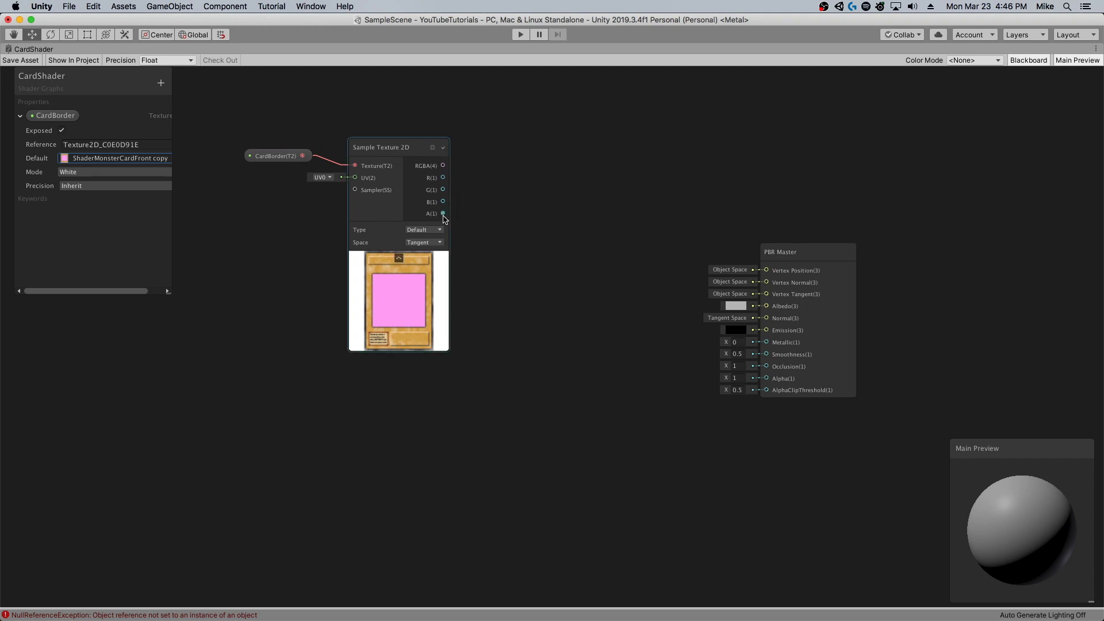
pyautogui.moveTo(442, 213); pyautogui.dragTo(767, 378)
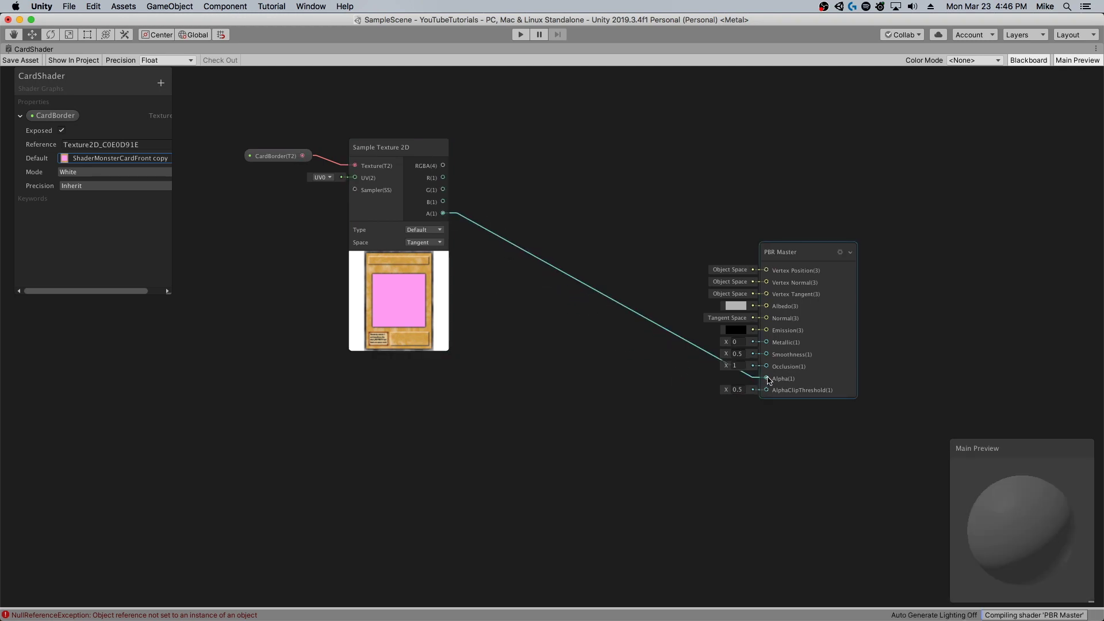
pyautogui.moveTo(445, 167); pyautogui.dragTo(766, 306)
# Move the Main Preview closer to the PBR Master node and show the shader on a flat quad, rotated to face forward
pyautogui.moveTo(1003, 455); pyautogui.dragTo(939, 409)
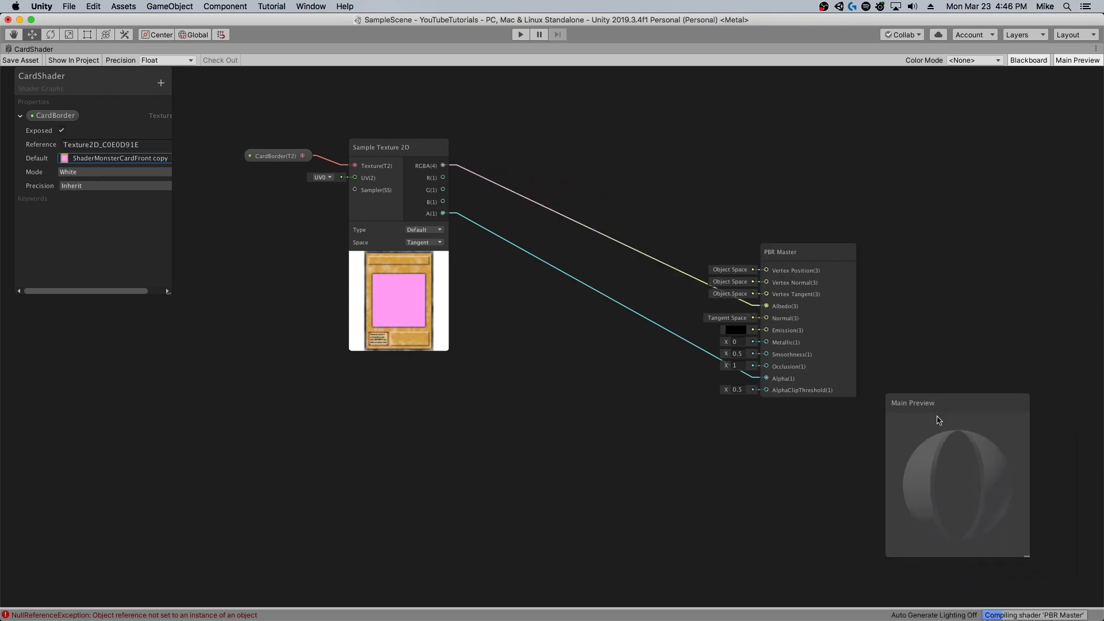
pyautogui.rightClick(951, 461)
pyautogui.click(972, 505)
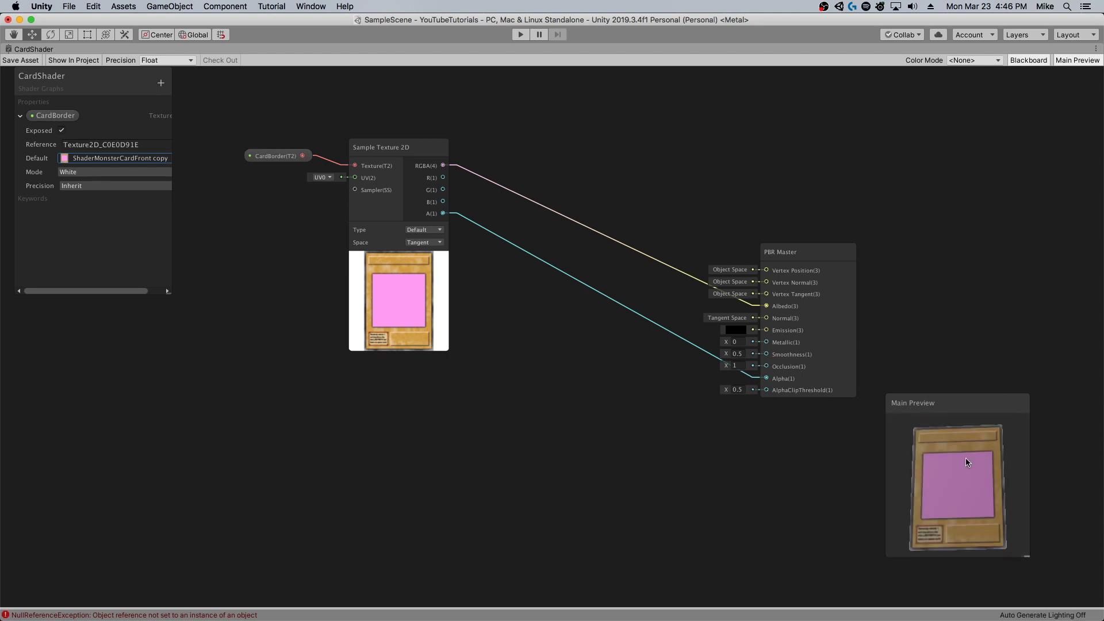
pyautogui.moveTo(965, 458); pyautogui.dragTo(994, 512)
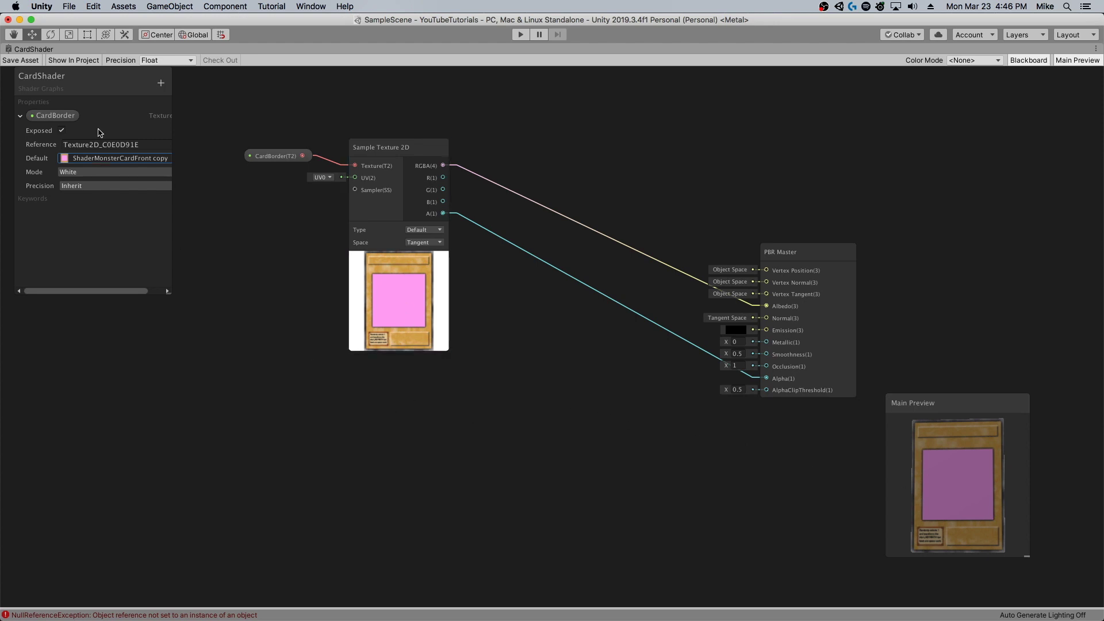
# Add a second Texture2D property named CardBack with ShaderCardBack as its default texture
pyautogui.click(161, 83)
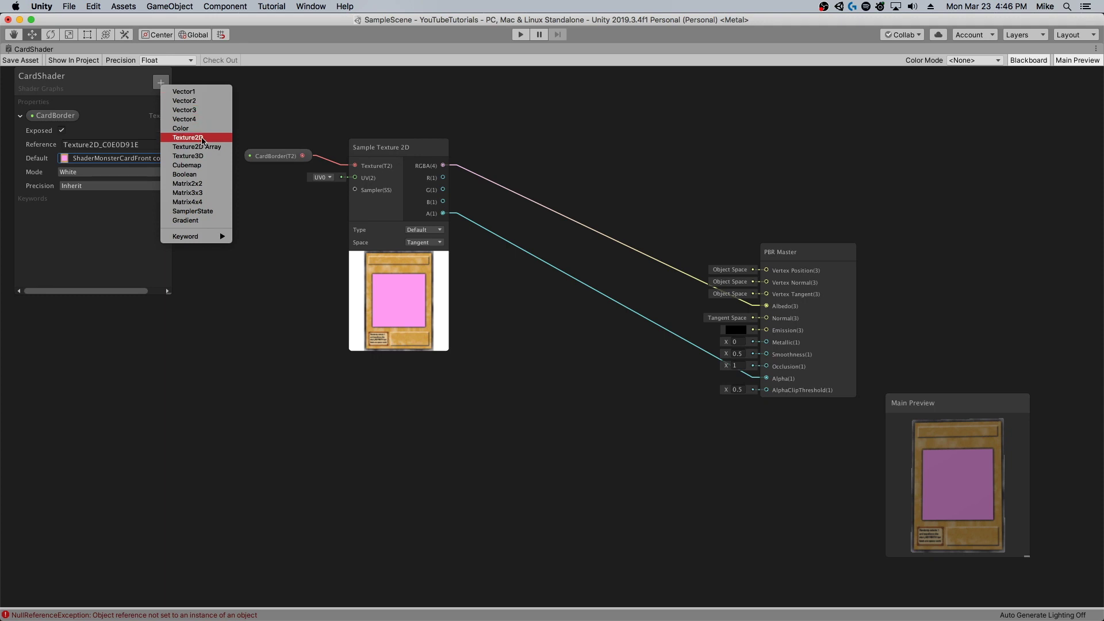
pyautogui.click(188, 137)
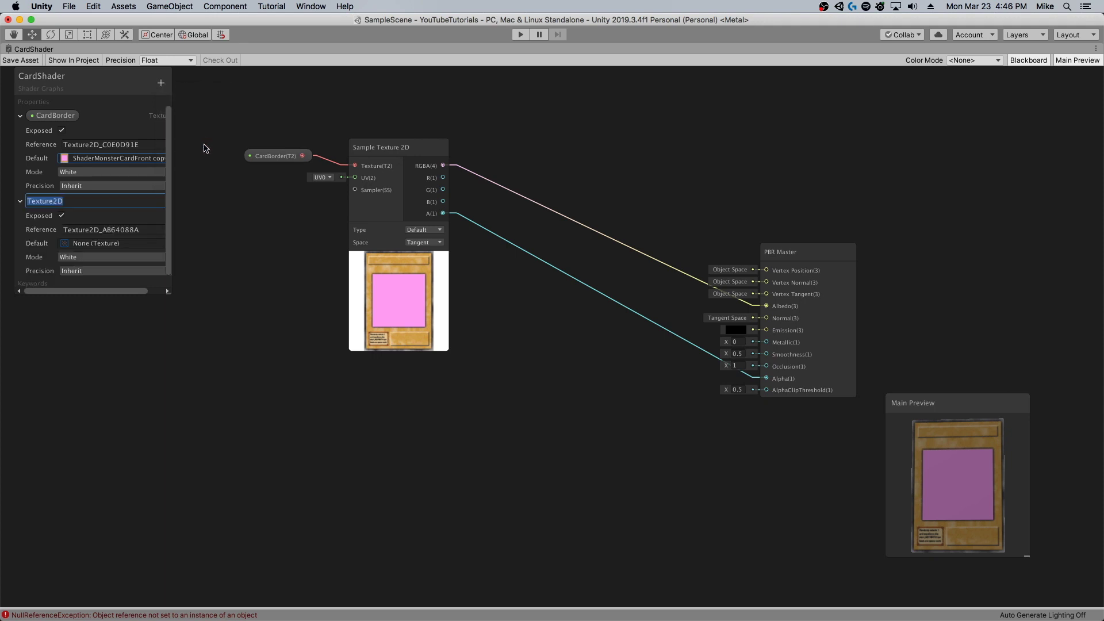
pyautogui.write('CardBack')
pyautogui.scroll(-15, 358, 331)
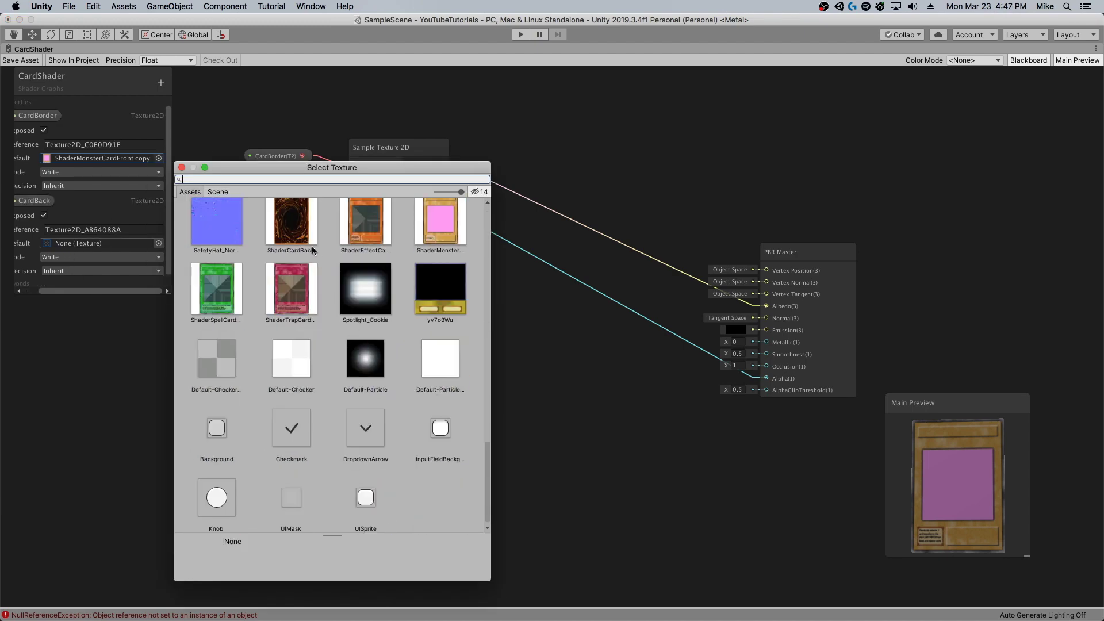
pyautogui.doubleClick(311, 248)
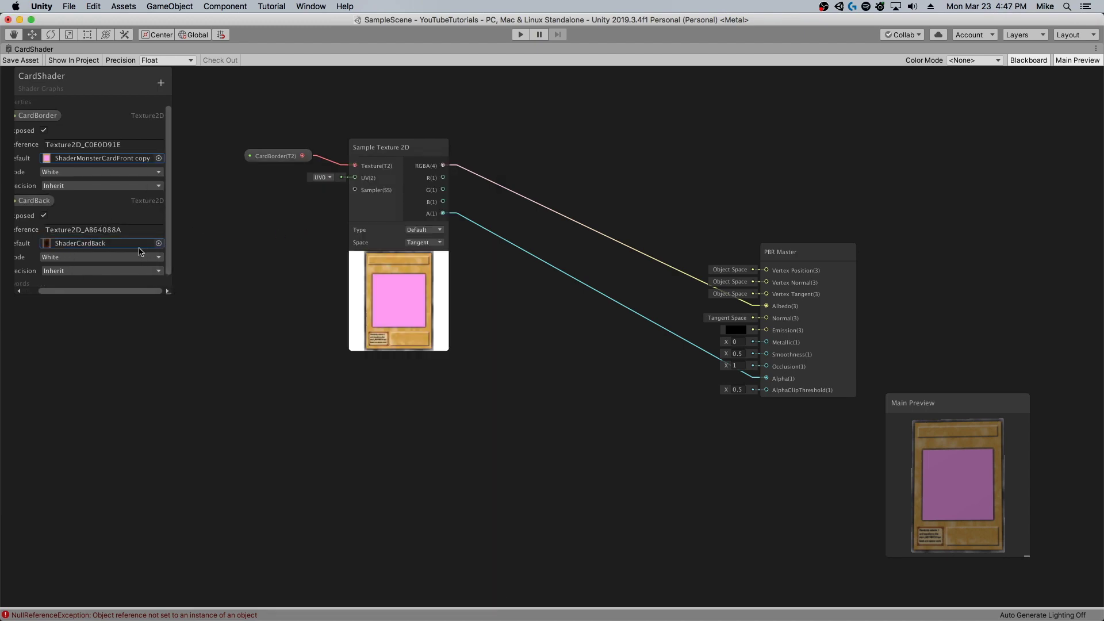
# Place the CardBack property below the CardBorder nodes and feed it into the Texture input of a new Sample Texture 2D node
pyautogui.moveTo(33, 200); pyautogui.dragTo(326, 436)
pyautogui.write('Sample')
pyautogui.press('Down')
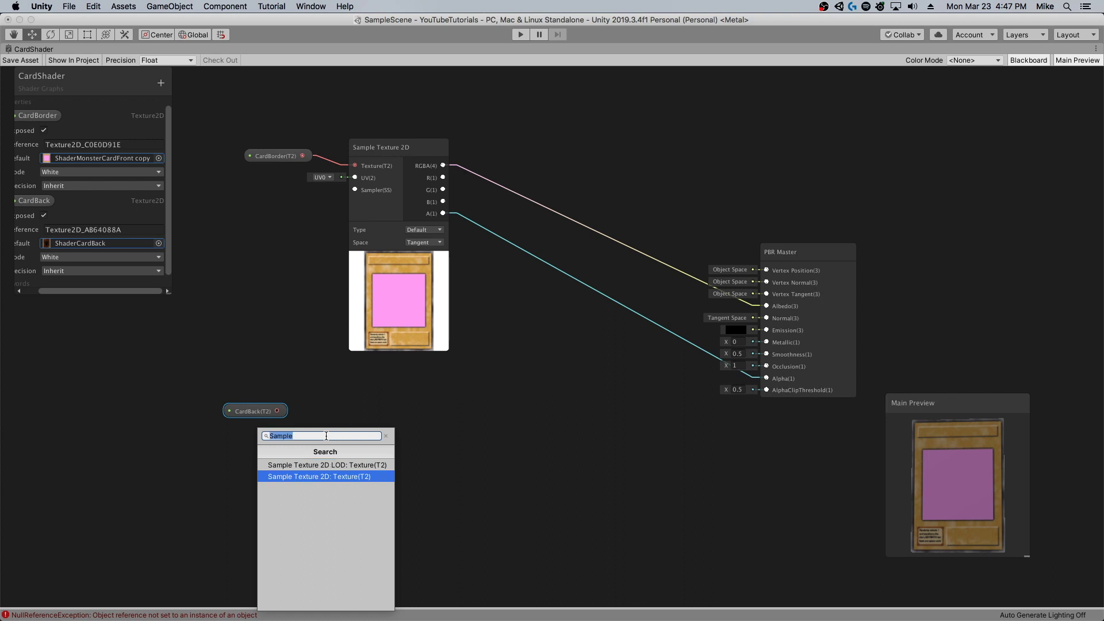
pyautogui.press('Return')
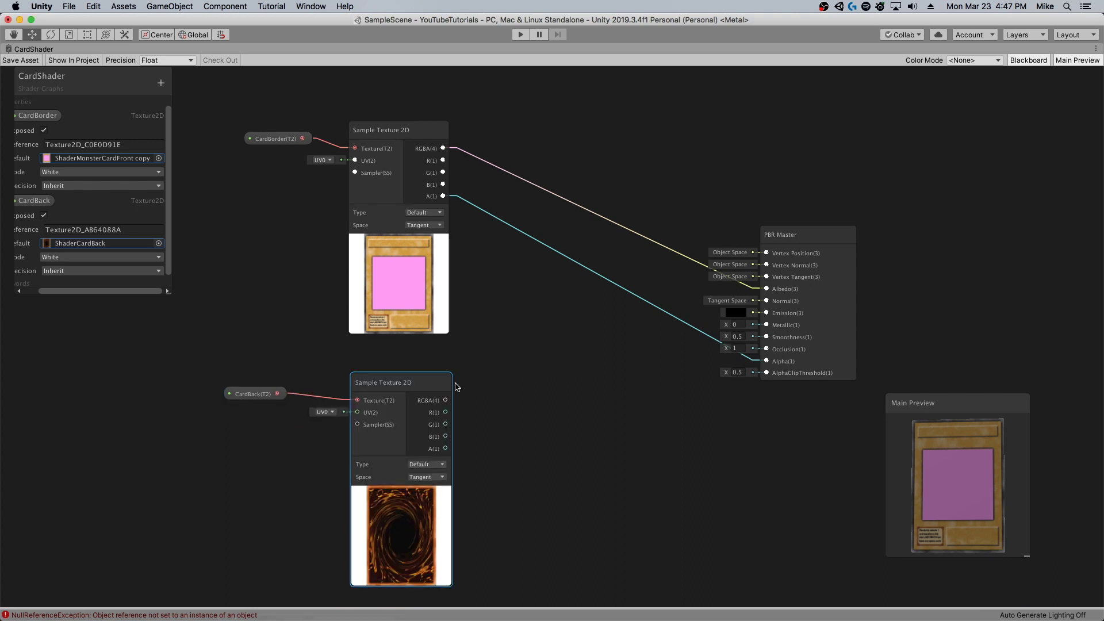
# Delete the CardBorder sampler's connections to Albedo and Alpha, and move the PBR Master node farther away from the samplers
pyautogui.click(605, 218)
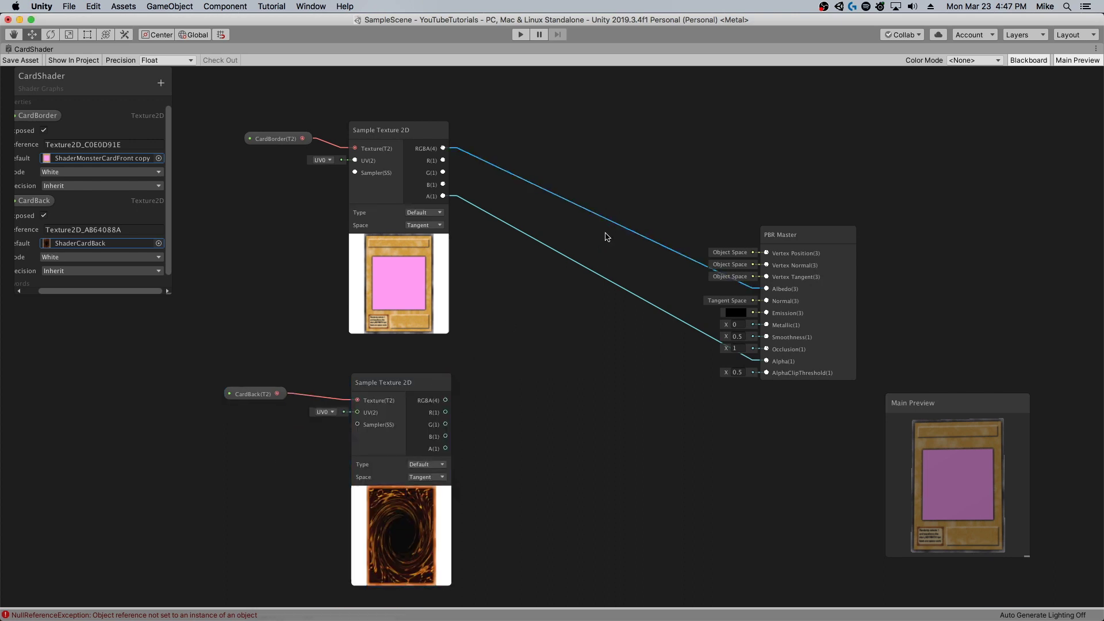
pyautogui.rightClick(610, 228)
pyautogui.click(632, 235)
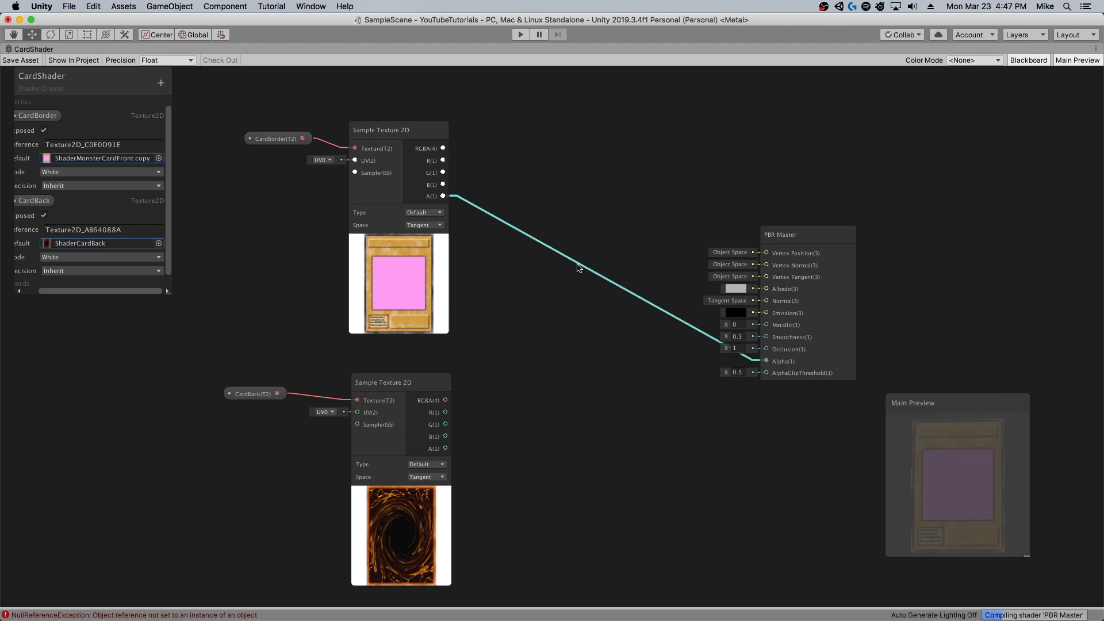
pyautogui.rightClick(578, 265)
pyautogui.click(604, 275)
pyautogui.moveTo(840, 235); pyautogui.dragTo(997, 222)
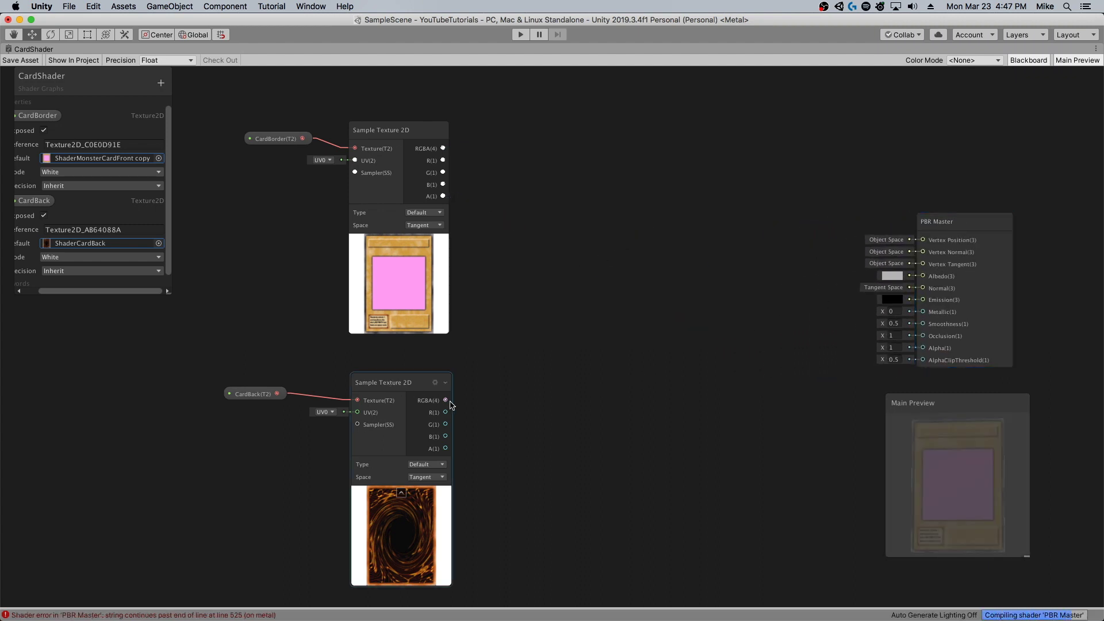
# Add a Branch node between the two Sample Texture 2D nodes and the PBR Master
pyautogui.rightClick(558, 271)
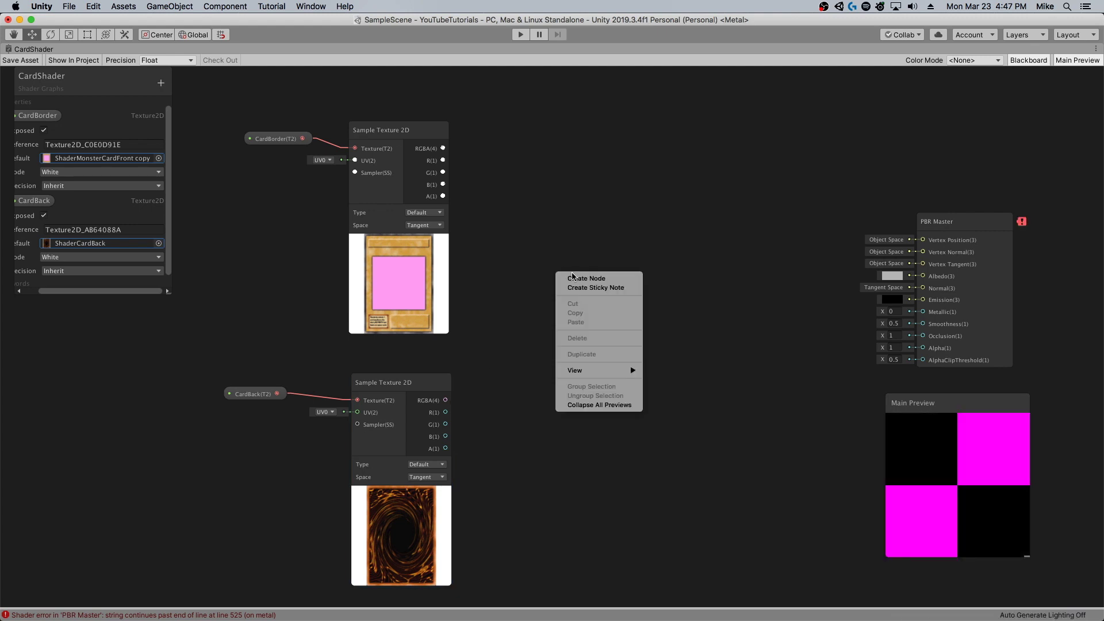
pyautogui.click(577, 280)
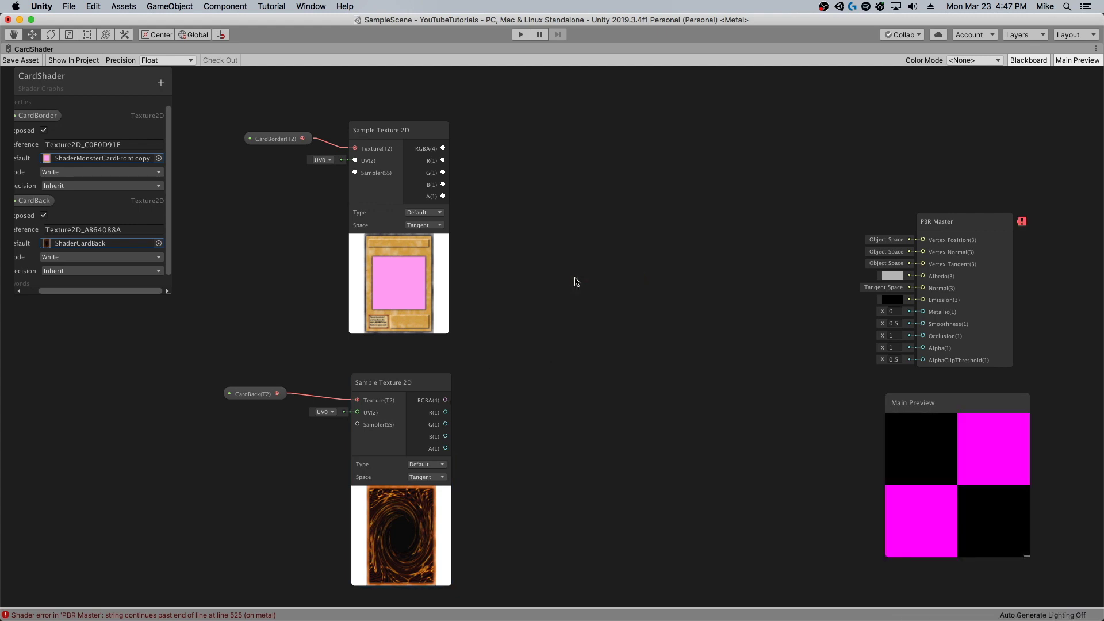
pyautogui.write('branch')
pyautogui.press('Return')
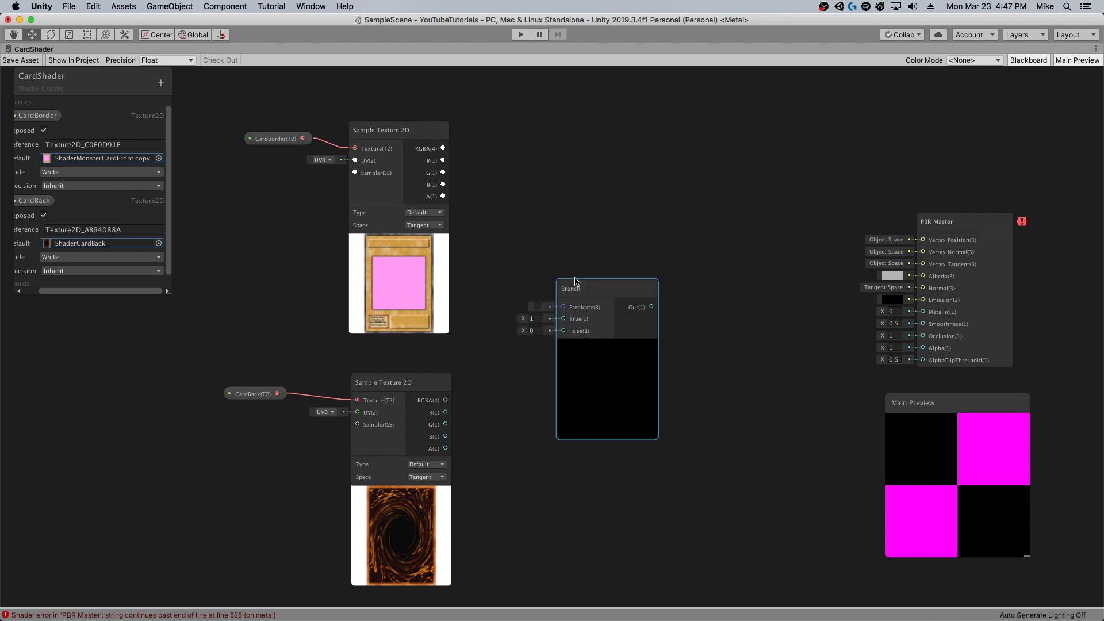
pyautogui.moveTo(577, 280); pyautogui.dragTo(532, 272)
# Add an Is Front Face node beside the Branch node and connect its output to the Branch's Predicate input
pyautogui.rightClick(532, 271)
pyautogui.press('Escape')
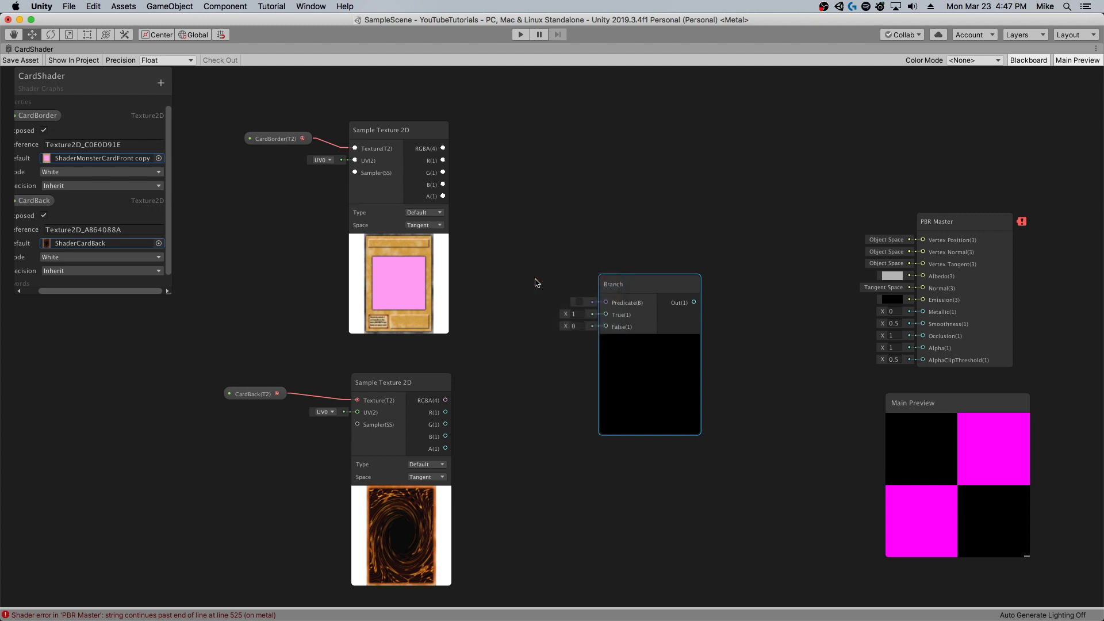
pyautogui.press('space')
pyautogui.write('Is')
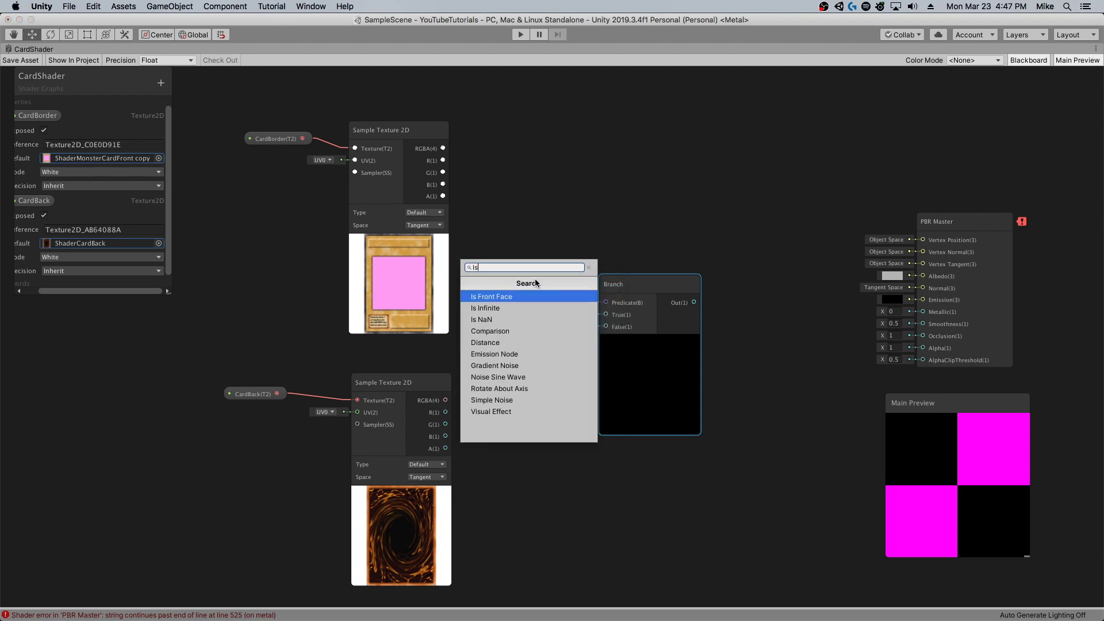
pyautogui.press('Return')
pyautogui.moveTo(535, 282); pyautogui.dragTo(515, 254)
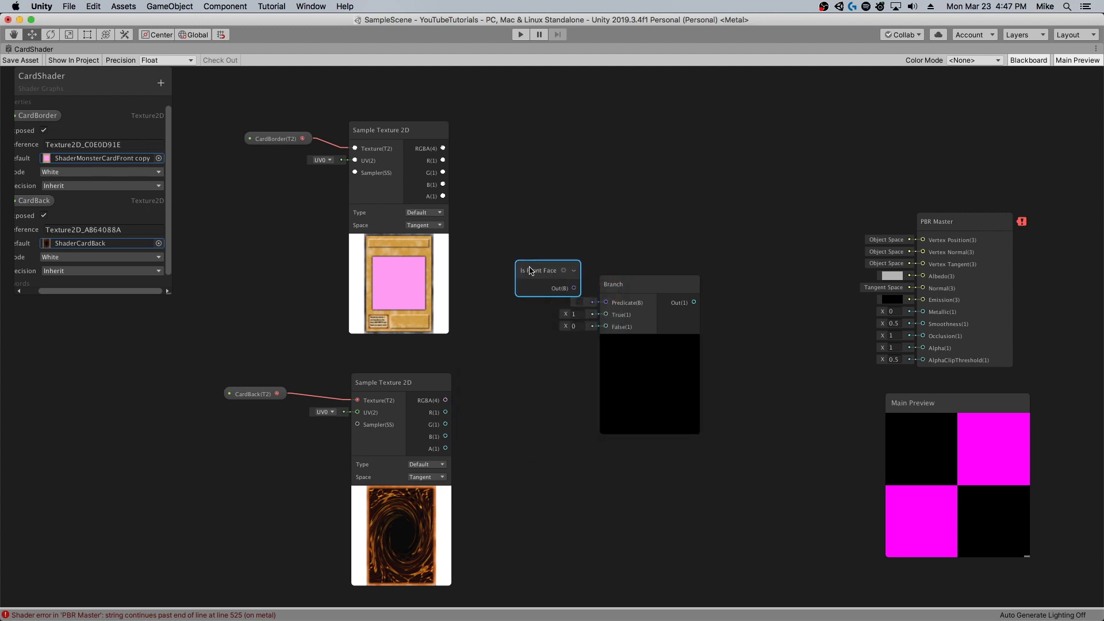
pyautogui.moveTo(567, 286); pyautogui.dragTo(606, 303)
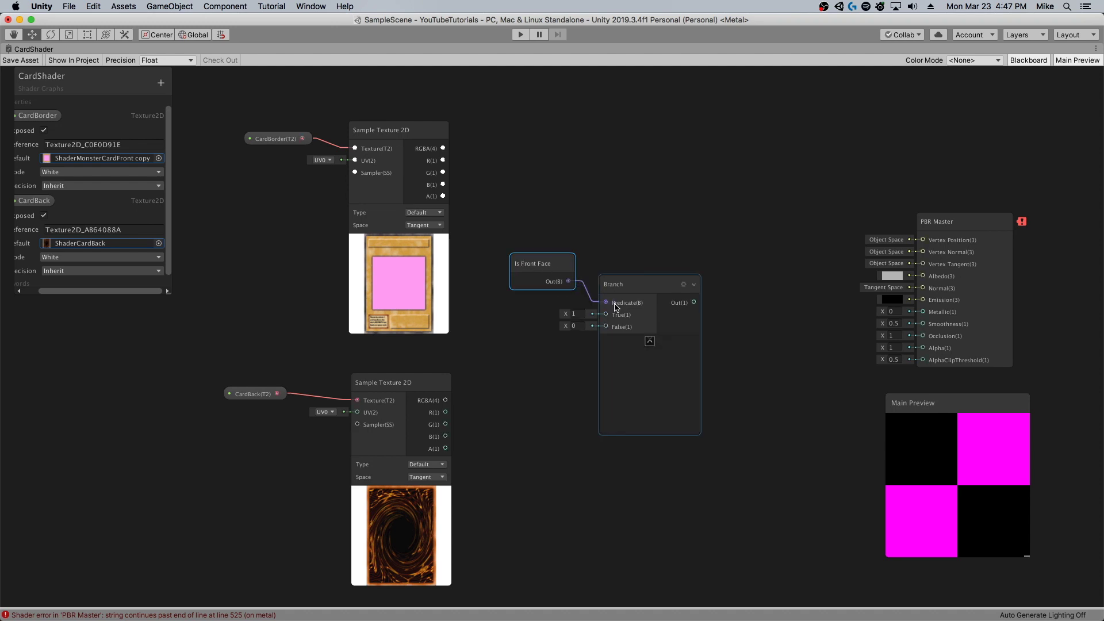
pyautogui.moveTo(542, 286); pyautogui.dragTo(549, 301)
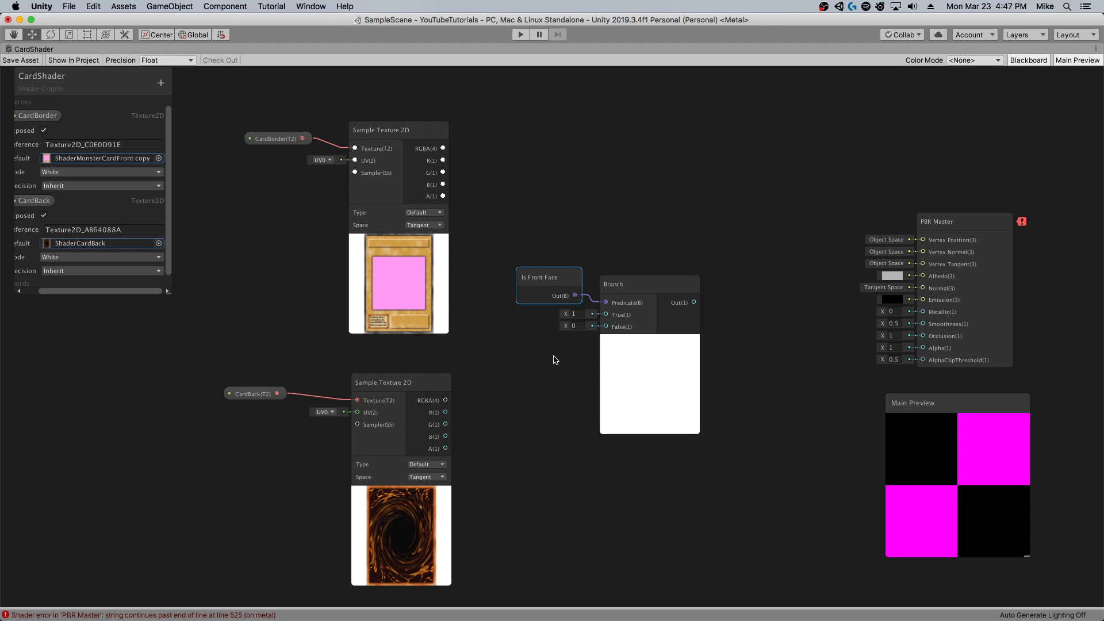
# Connect the CardBorder sampler's RGBA to the Branch's True, the CardBack sampler's RGBA to False, and the Branch output to Albedo
pyautogui.moveTo(444, 150); pyautogui.dragTo(604, 315)
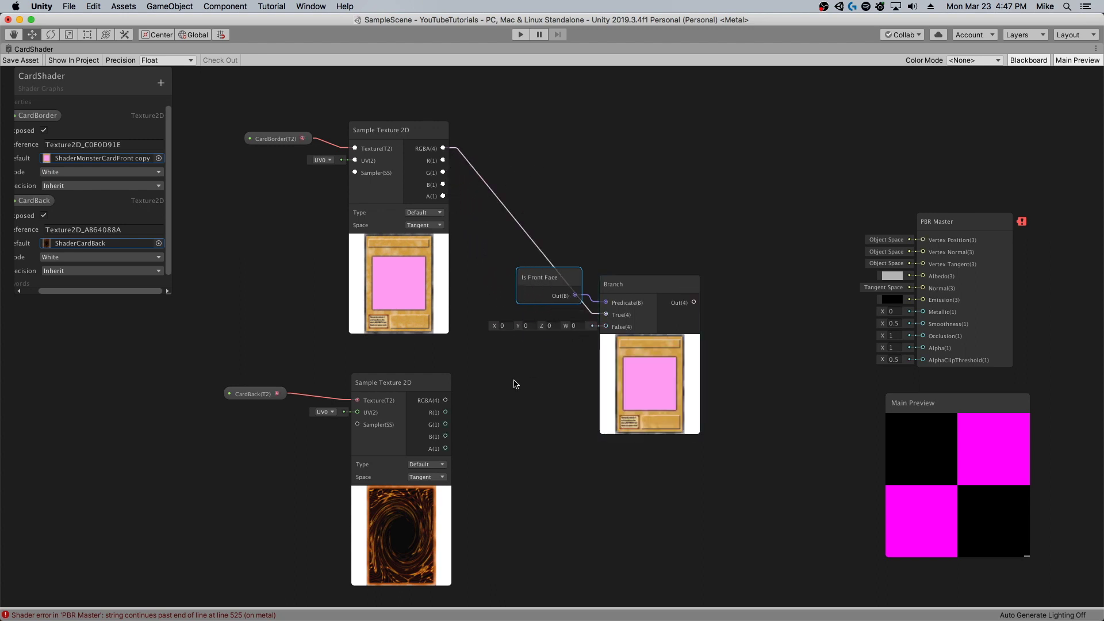
pyautogui.moveTo(445, 401); pyautogui.dragTo(607, 326)
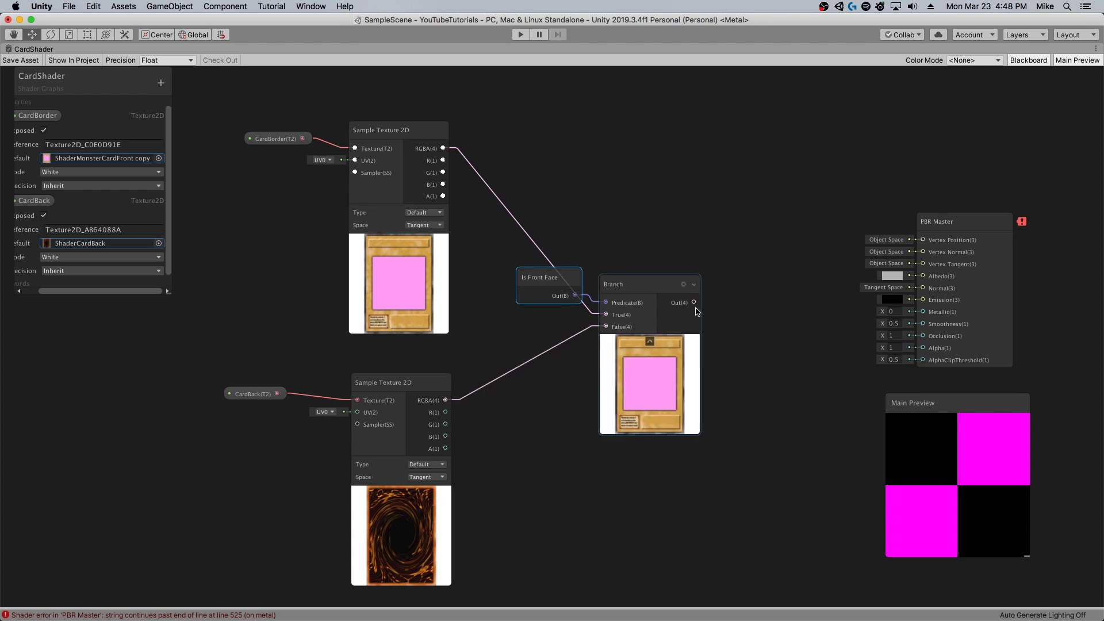
pyautogui.moveTo(694, 303); pyautogui.dragTo(922, 277)
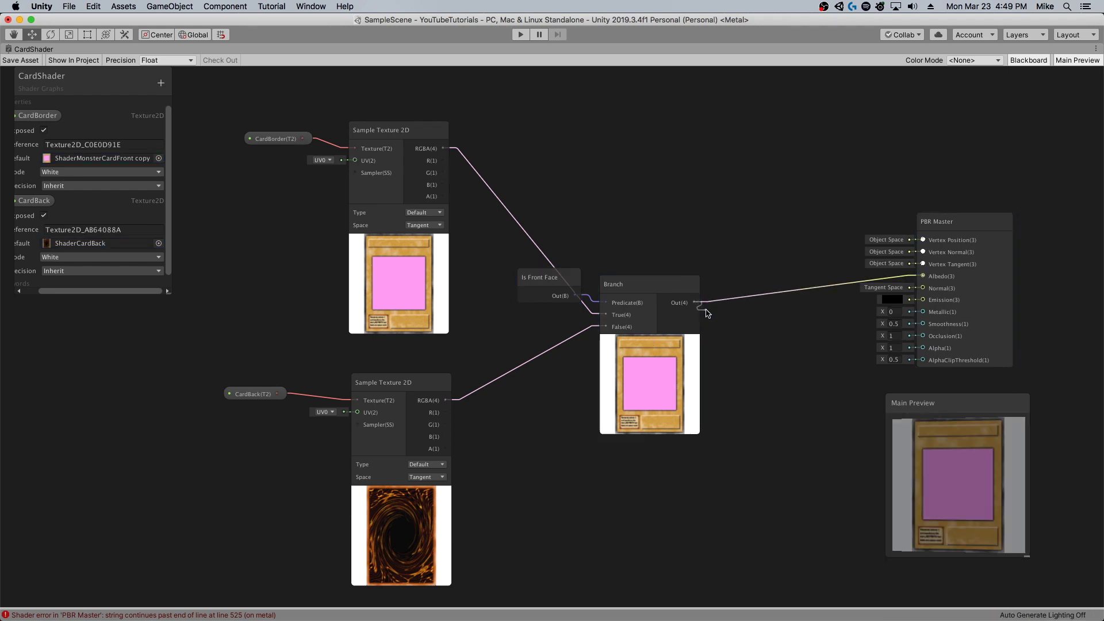
# Try feeding the Branch output into Alpha on PBR Master, and remove that connection
pyautogui.moveTo(695, 302); pyautogui.dragTo(922, 348)
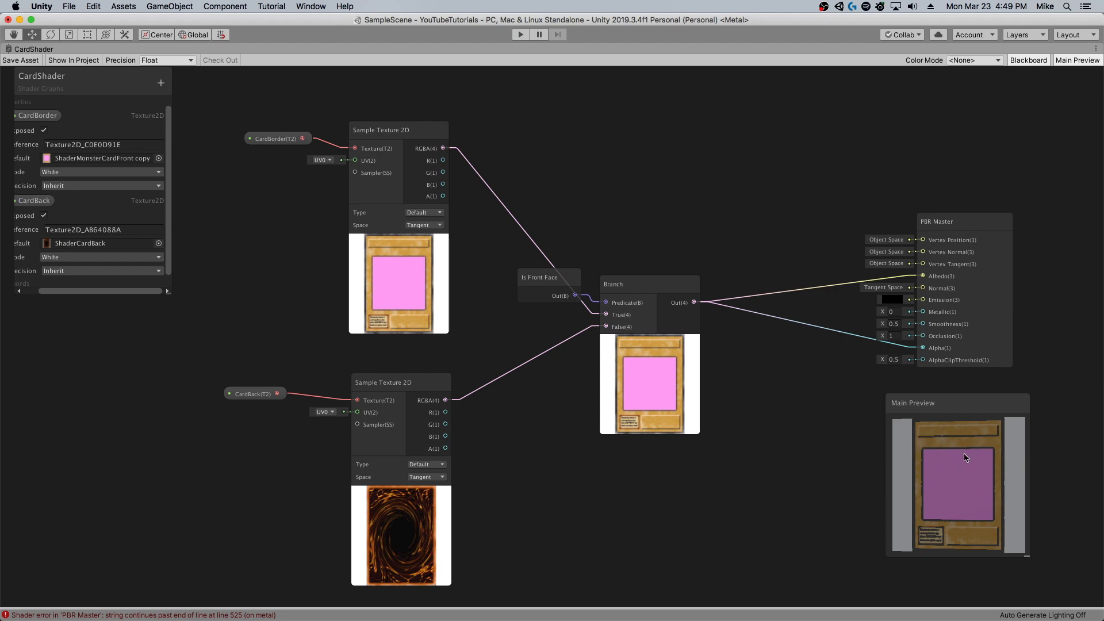
pyautogui.moveTo(948, 409)
pyautogui.mouseDown()
pyautogui.moveTo(932, 420)
pyautogui.moveTo(960, 428)
pyautogui.mouseUp()
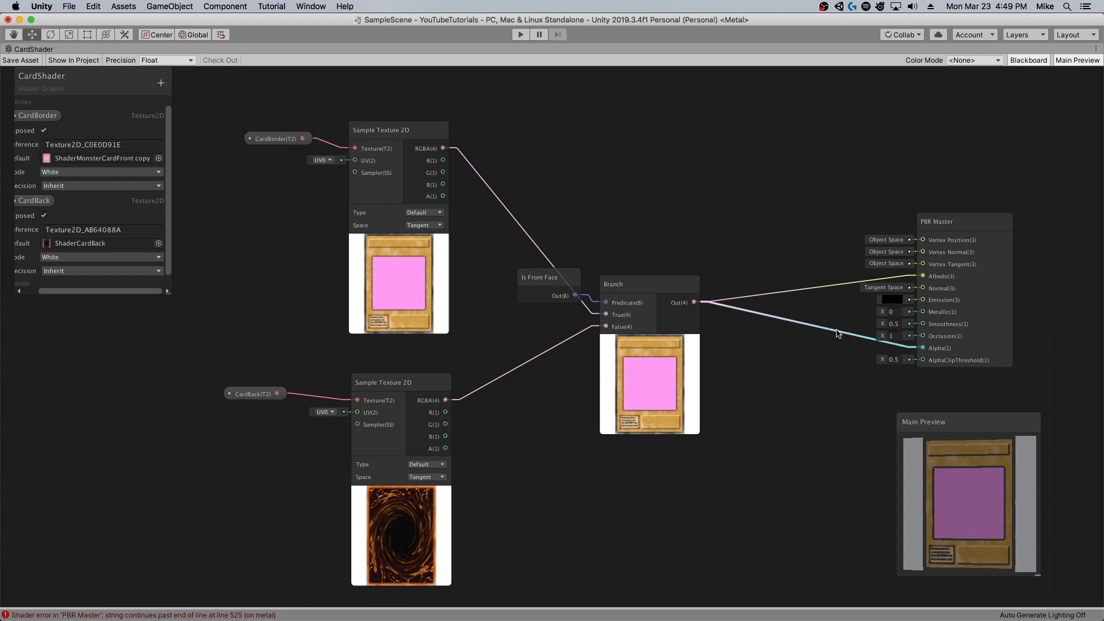
pyautogui.rightClick(837, 330)
pyautogui.click(855, 343)
# Duplicate the Is Front Face and Branch nodes together and arrange the copies below the original pair
pyautogui.moveTo(674, 387); pyautogui.dragTo(678, 377)
pyautogui.click(537, 277)
pyautogui.keyDown('super'); pyautogui.click(634, 368); pyautogui.keyUp('super')
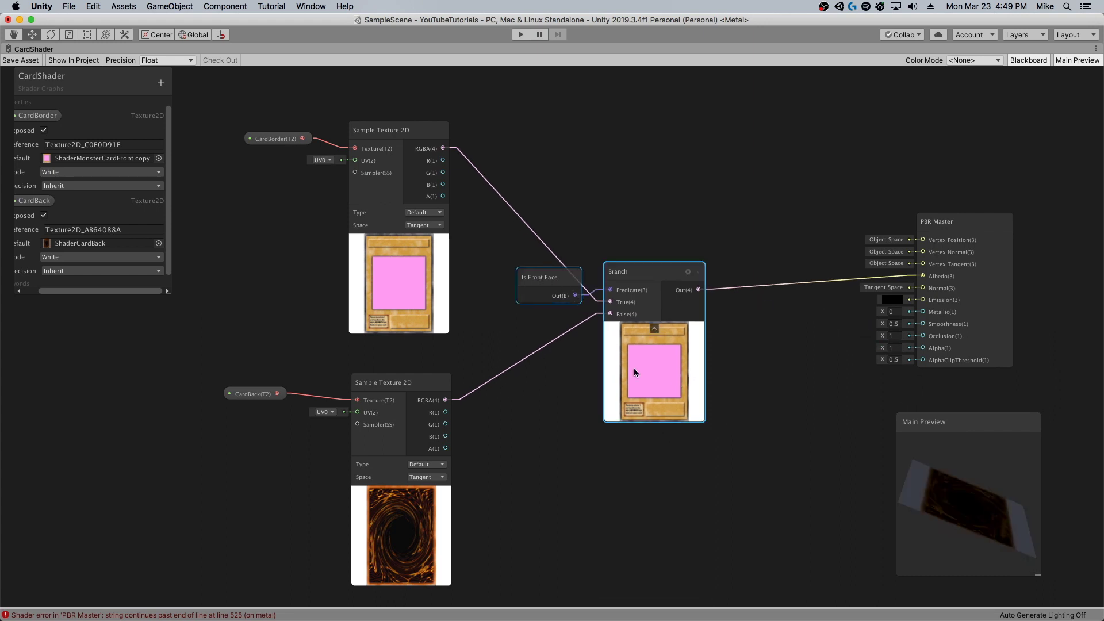
pyautogui.press('super+d')
pyautogui.moveTo(633, 368); pyautogui.dragTo(642, 518)
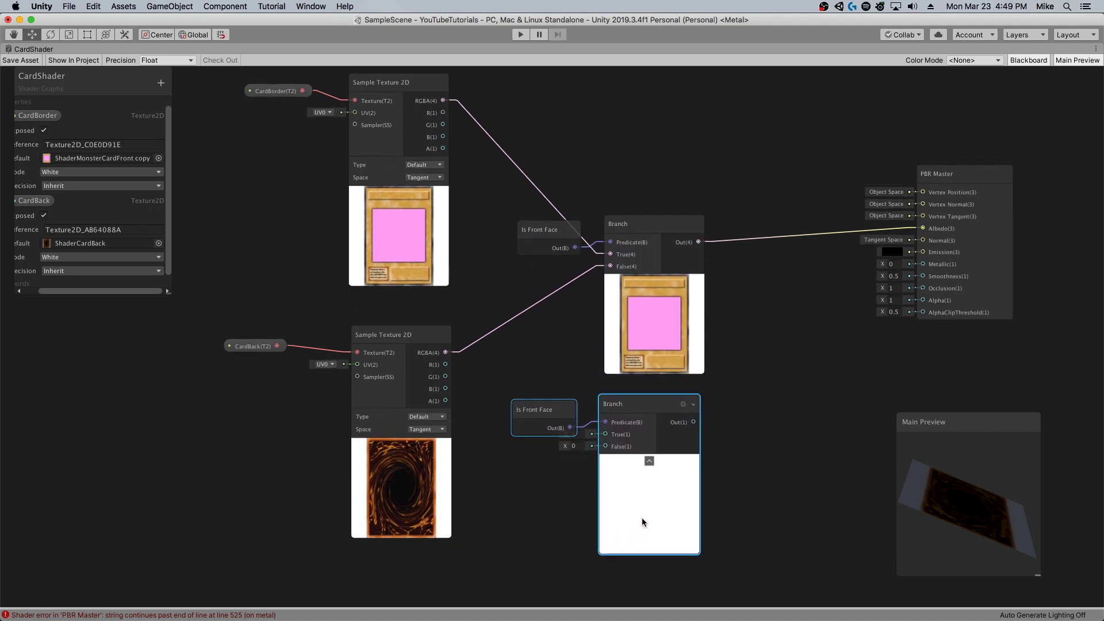
pyautogui.click(513, 477)
pyautogui.moveTo(528, 406); pyautogui.dragTo(536, 382)
pyautogui.click(496, 434)
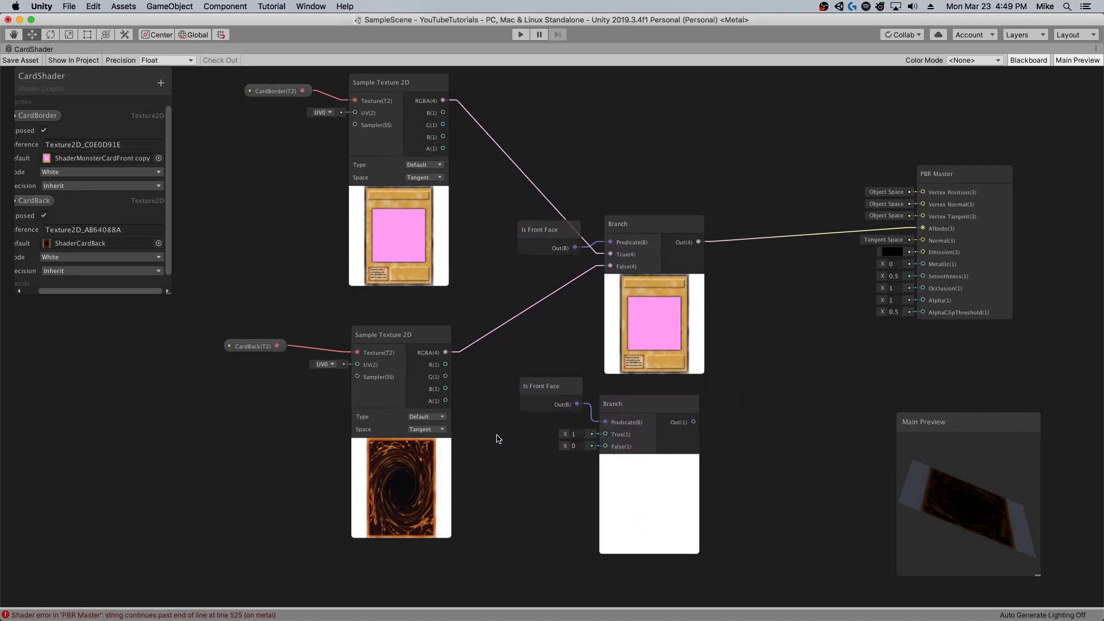
# Connect the CardBorder sampler's A to the duplicated Branch's True, the CardBack sampler's A to False, and its output to Alpha
pyautogui.moveTo(445, 400); pyautogui.dragTo(612, 450)
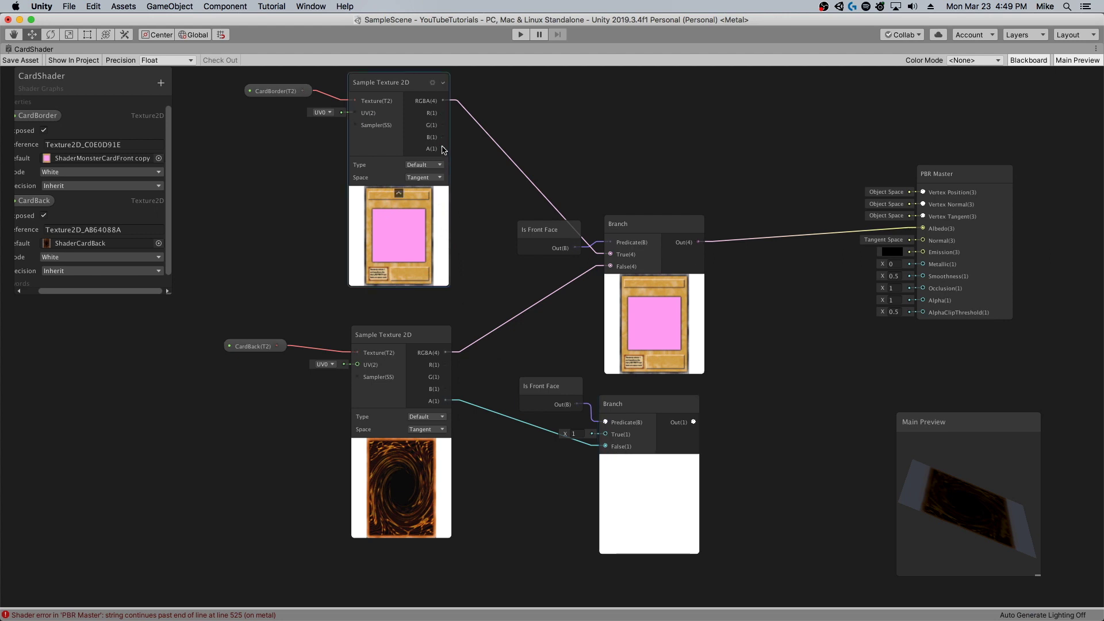
pyautogui.moveTo(443, 149); pyautogui.dragTo(603, 435)
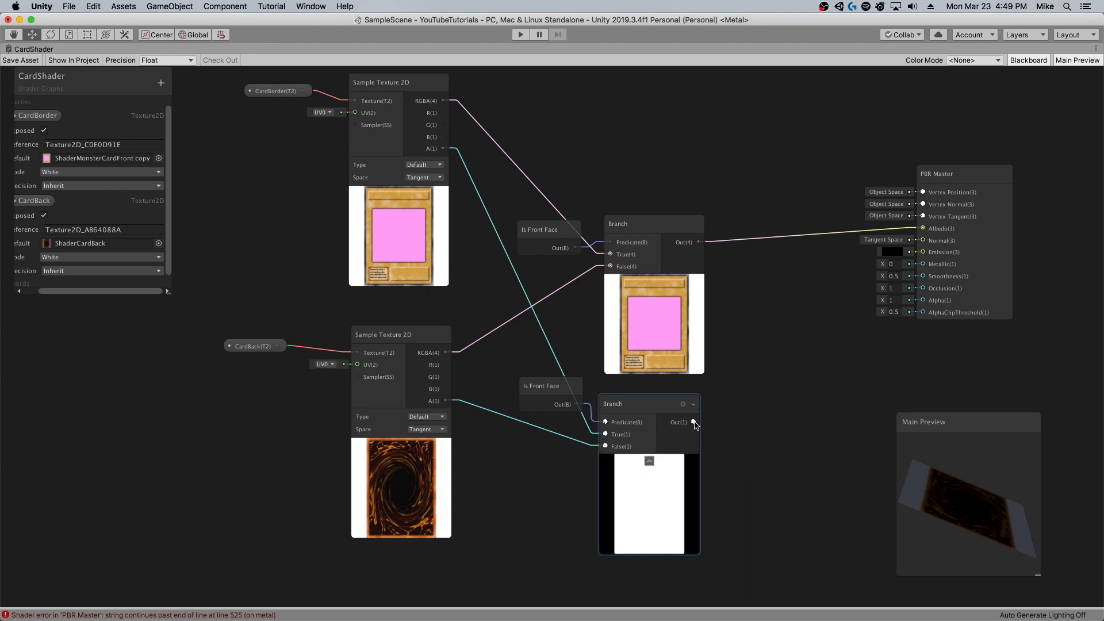
pyautogui.moveTo(694, 423); pyautogui.dragTo(922, 302)
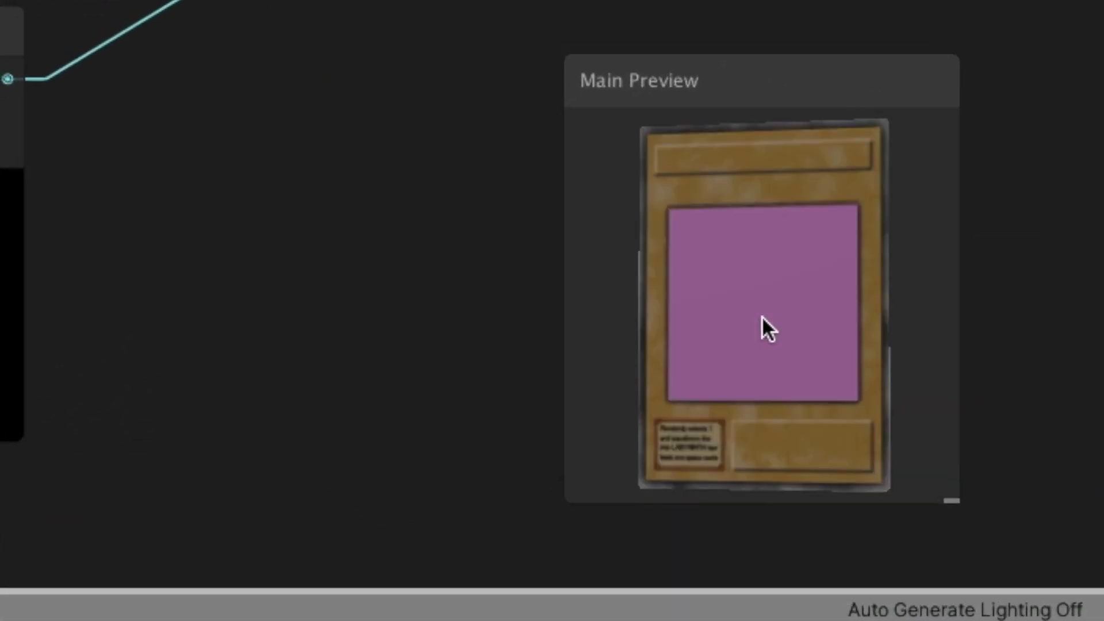
pyautogui.moveTo(762, 316); pyautogui.dragTo(805, 307)
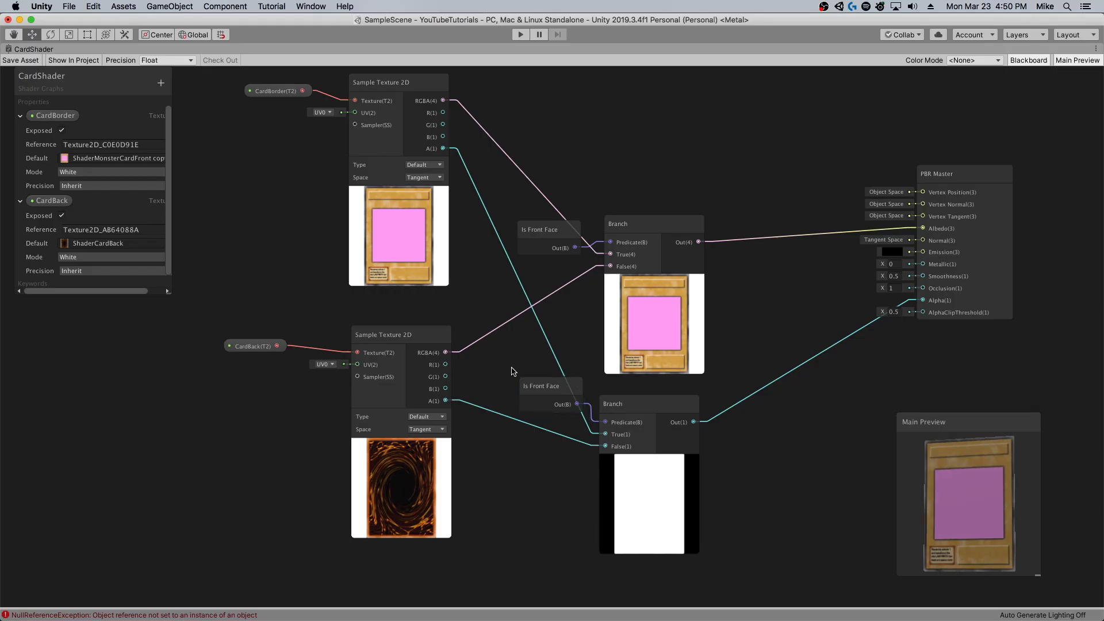
# Move the CardBorder and CardBack node groups farther away from the Branch nodes to free up space in the graph
pyautogui.scroll(-2, 513, 372)
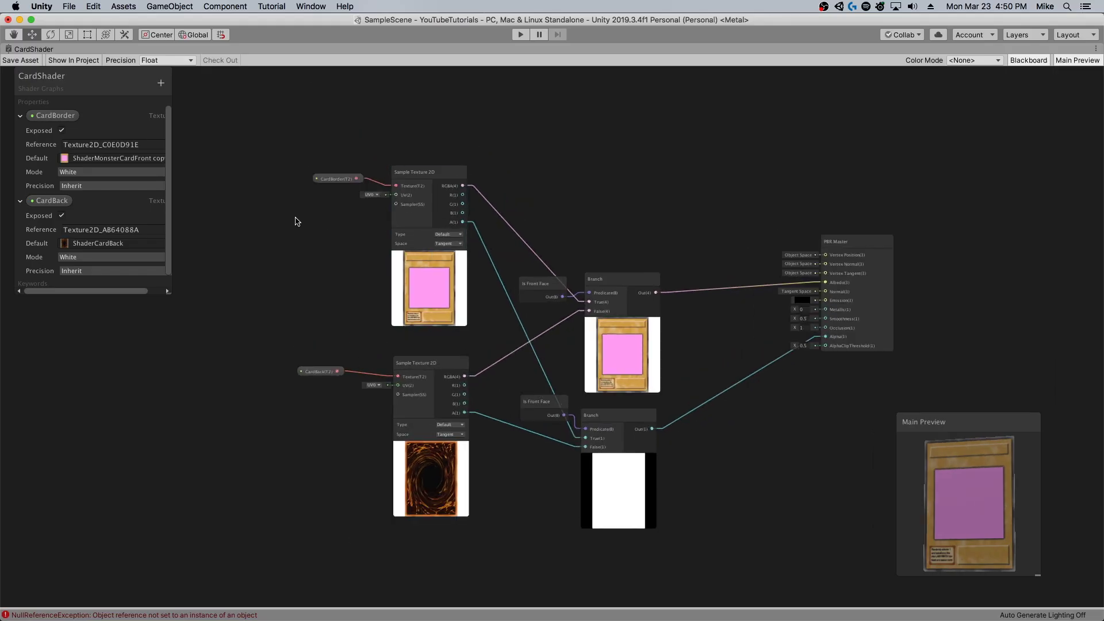
pyautogui.moveTo(426, 271)
pyautogui.mouseDown()
pyautogui.moveTo(298, 253)
pyautogui.moveTo(436, 279)
pyautogui.moveTo(423, 269)
pyautogui.mouseUp()
pyautogui.moveTo(344, 154); pyautogui.dragTo(292, 269)
pyautogui.moveTo(331, 338); pyautogui.dragTo(281, 498)
pyautogui.scroll(-3, 193, 458)
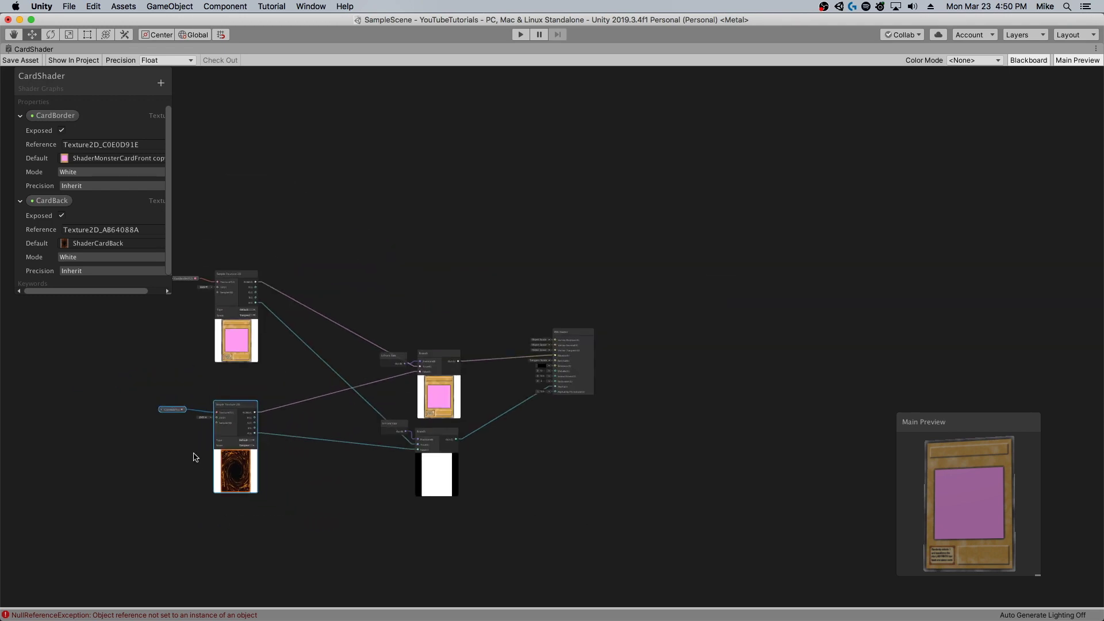
pyautogui.scroll(-4, 40, 332)
pyautogui.scroll(10, 16, 326)
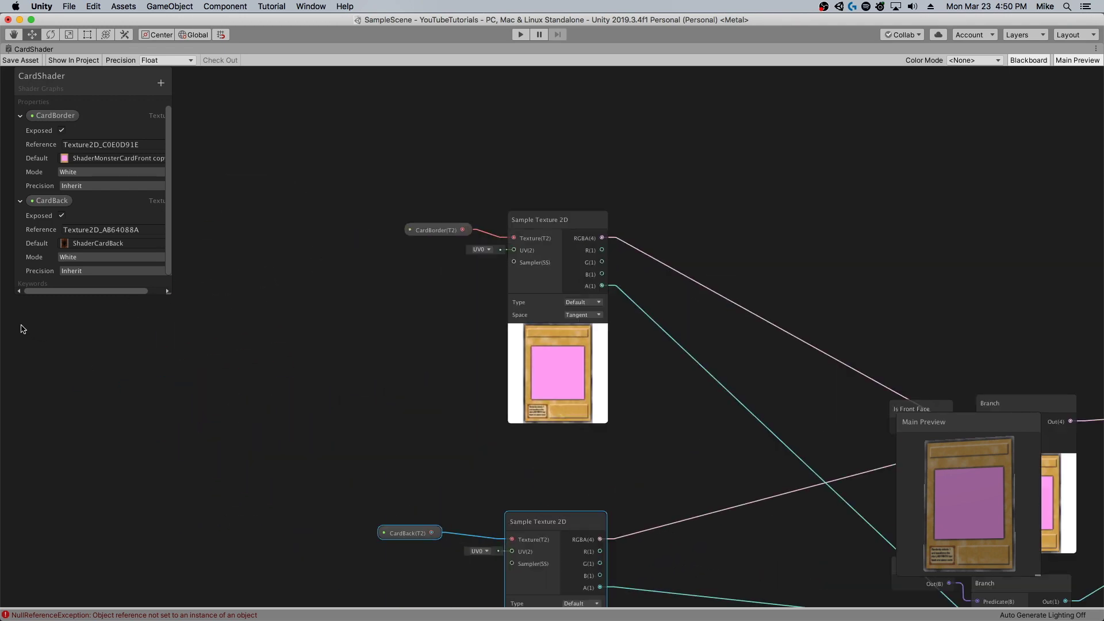
pyautogui.scroll(-5, 376, 490)
pyautogui.scroll(3, 394, 583)
pyautogui.scroll(-4, 455, 556)
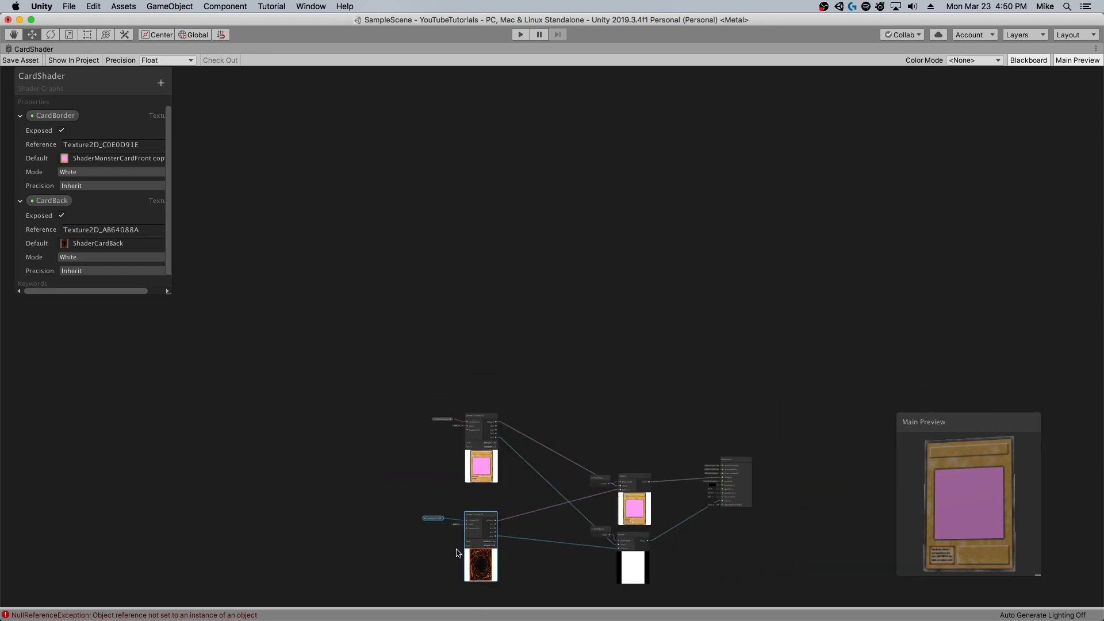
pyautogui.scroll(3, 458, 561)
pyautogui.scroll(2, 458, 562)
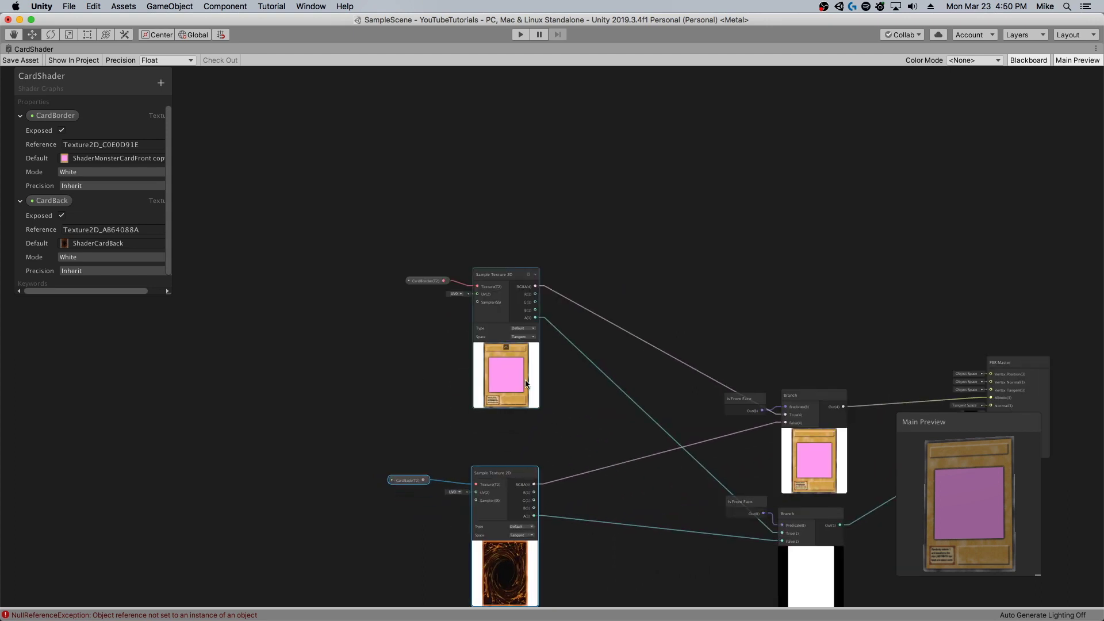
pyautogui.moveTo(424, 225); pyautogui.dragTo(474, 279)
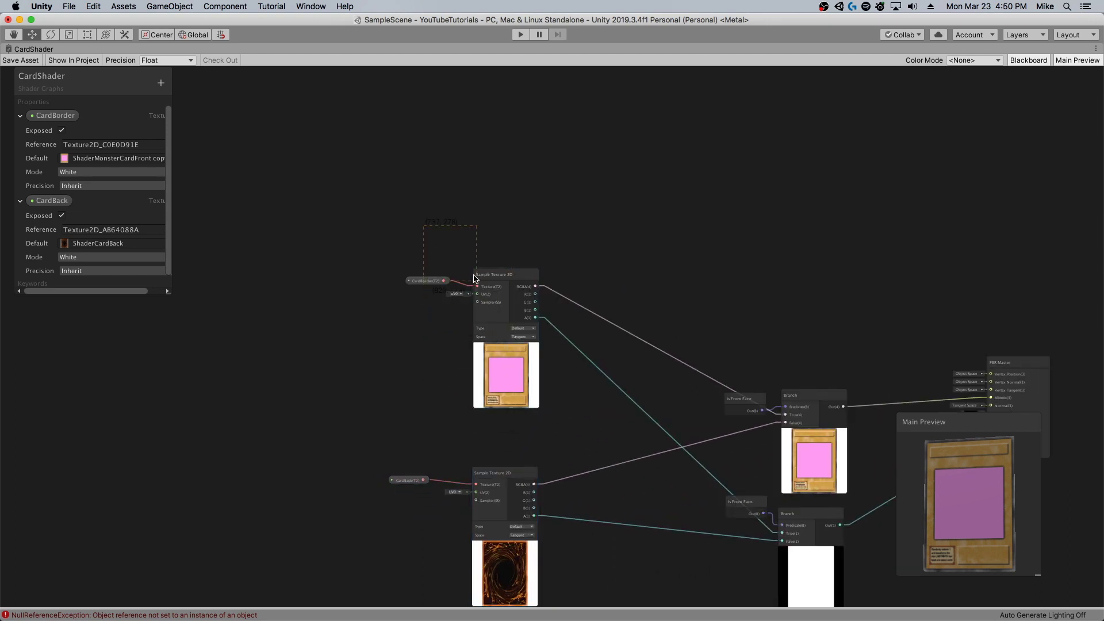
pyautogui.scroll(-3, 464, 210)
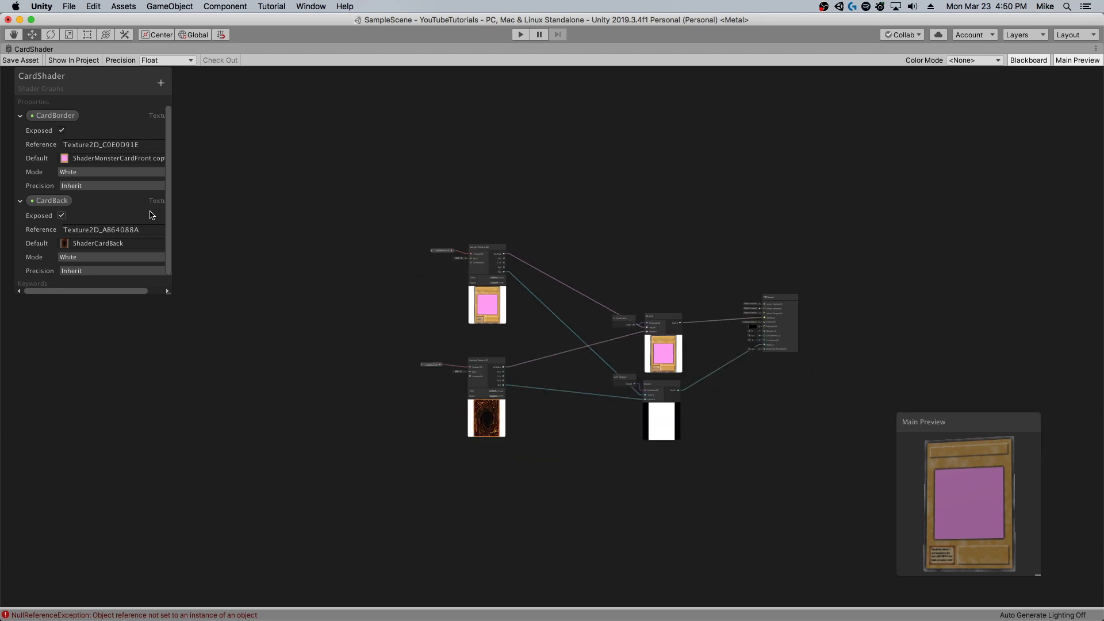
pyautogui.scroll(5, 629, 195)
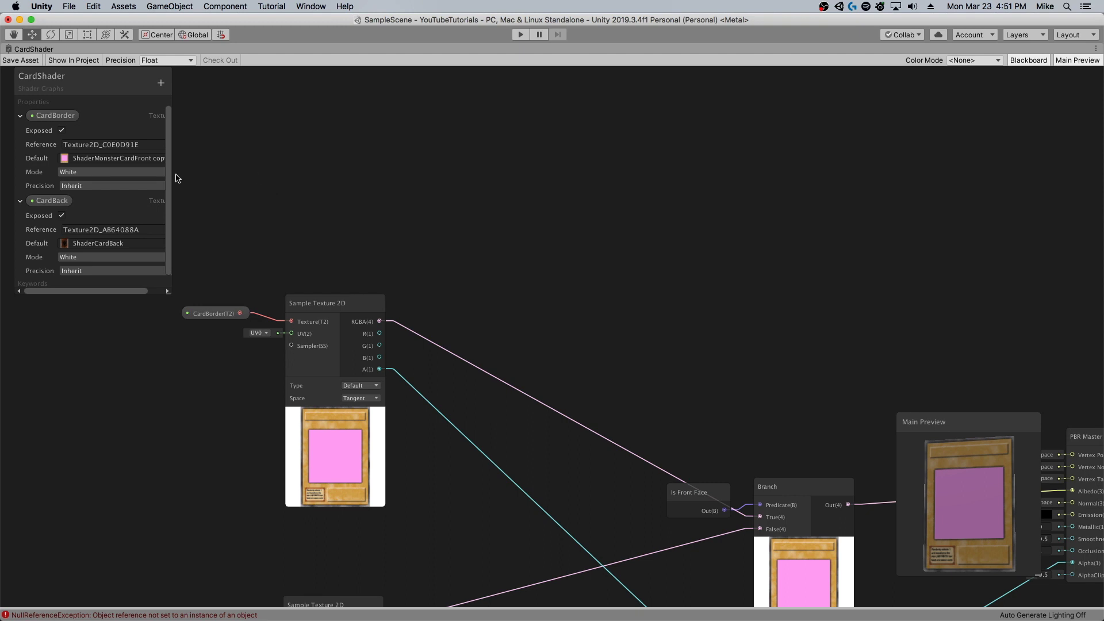
pyautogui.scroll(-3, 328, 105)
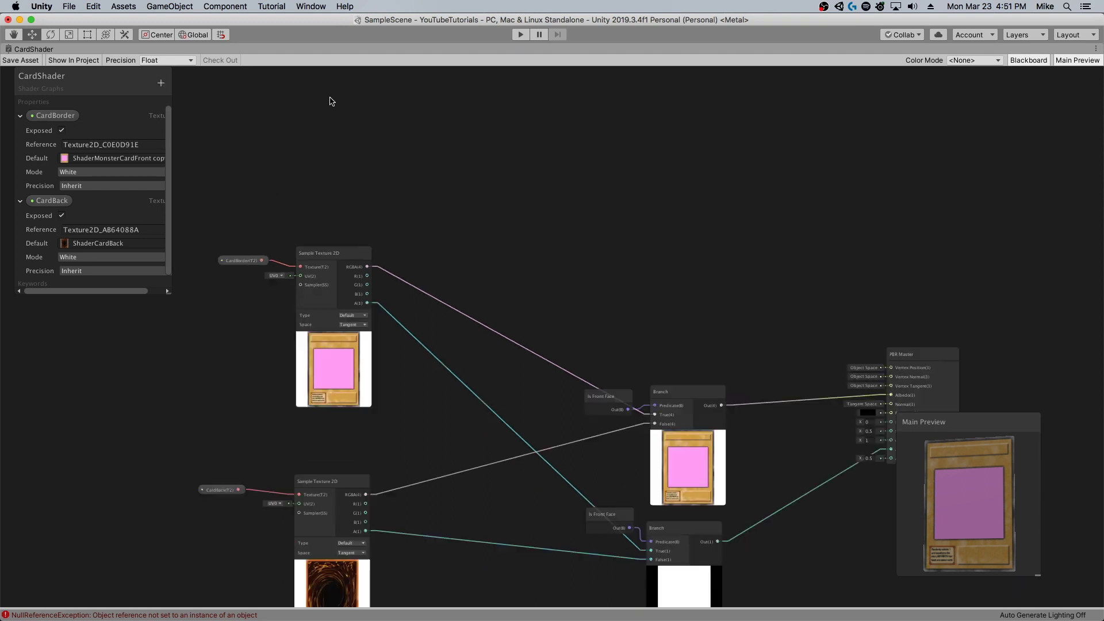
# Add another Sample Texture 2D node above the CardBorder texture sampler
pyautogui.scroll(5, 330, 89)
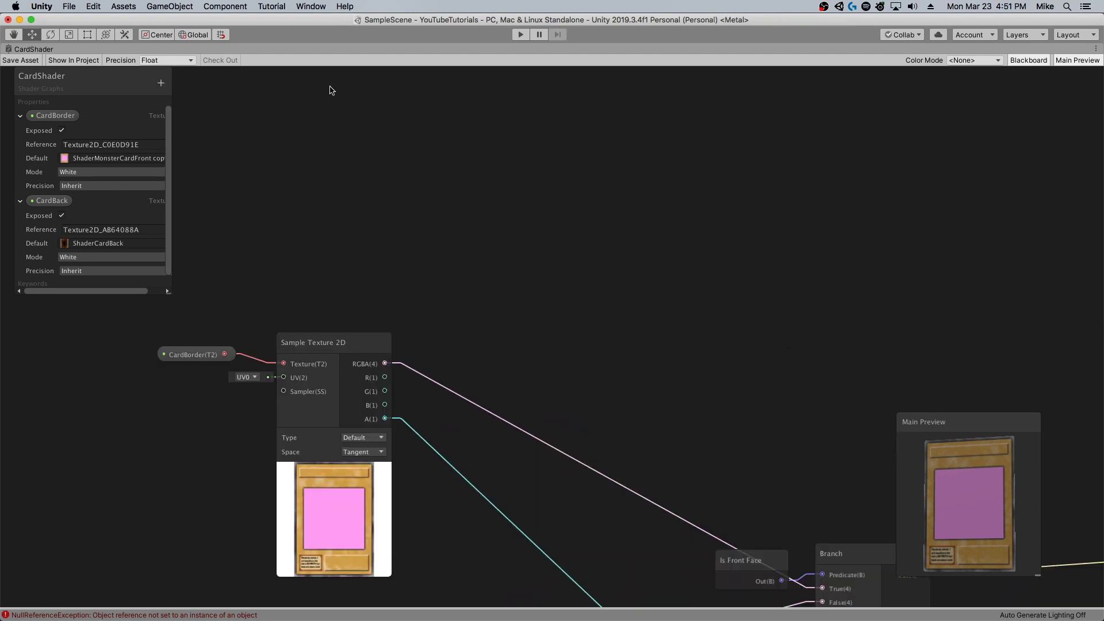
pyautogui.press('space')
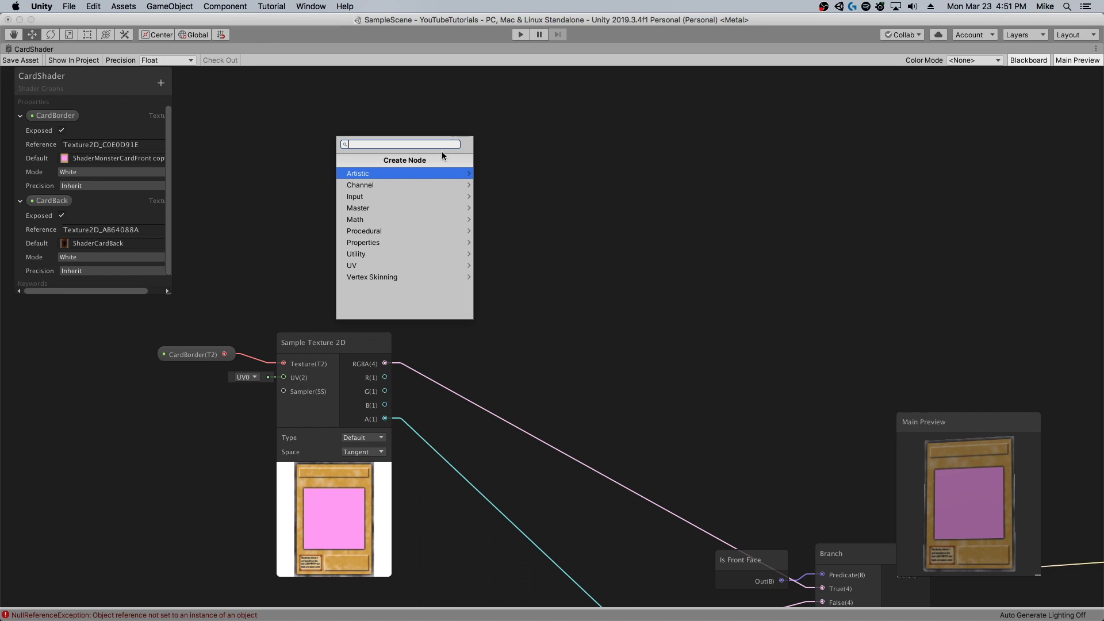
pyautogui.write('sample')
pyautogui.press('Down')
pyautogui.press('Down')
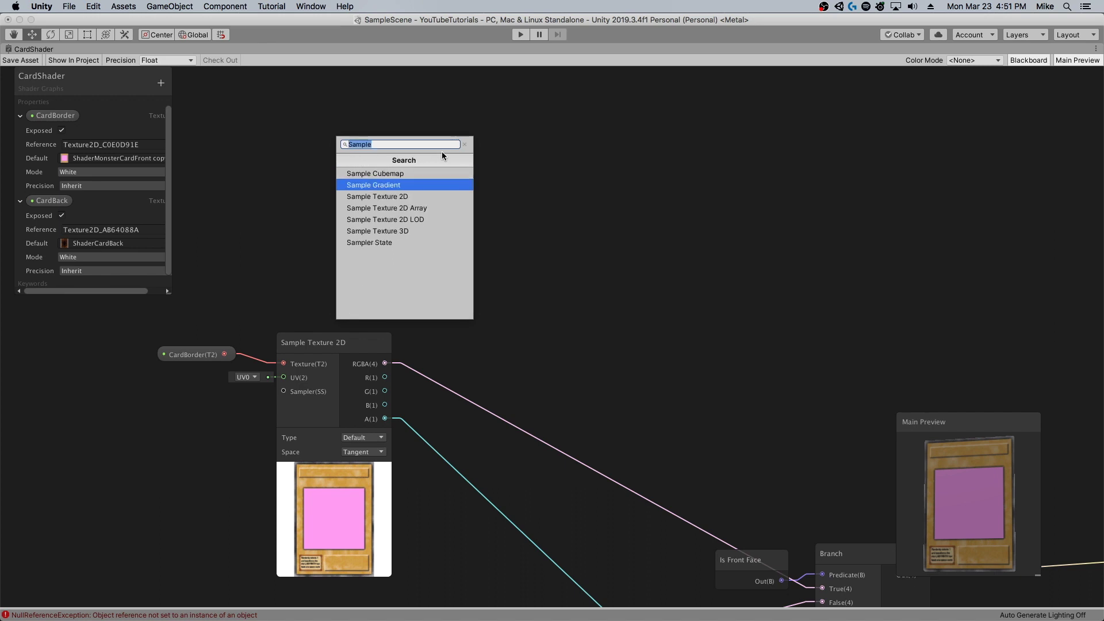
pyautogui.press('Return')
pyautogui.moveTo(471, 335); pyautogui.dragTo(494, 272)
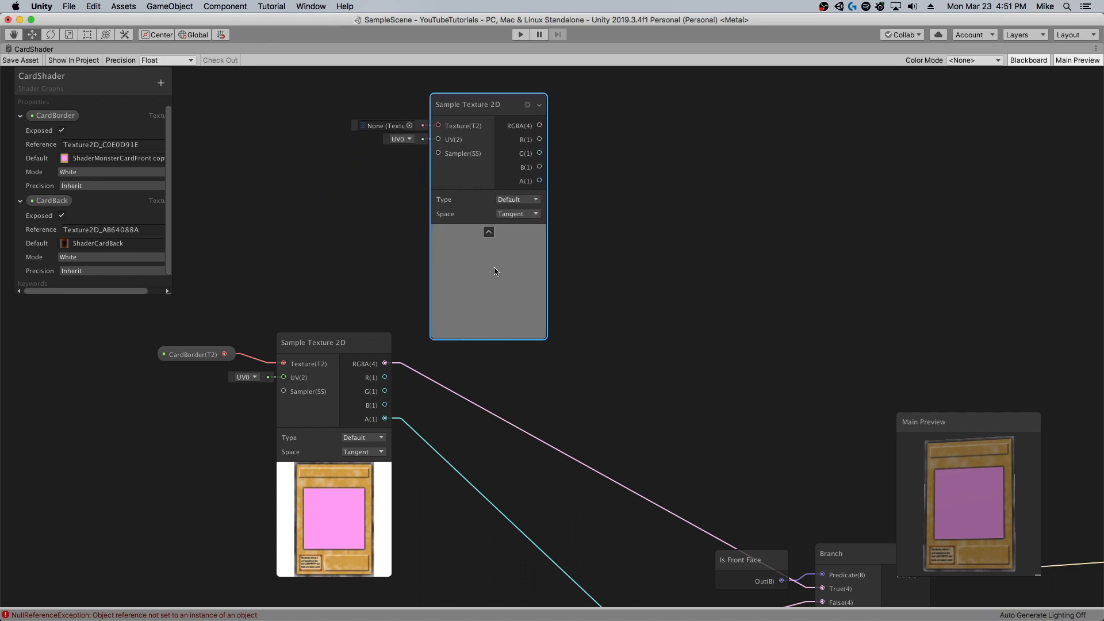
# Add a Texture2D property named CardArt with 60_DarkMagician-OW as its default texture
pyautogui.click(160, 83)
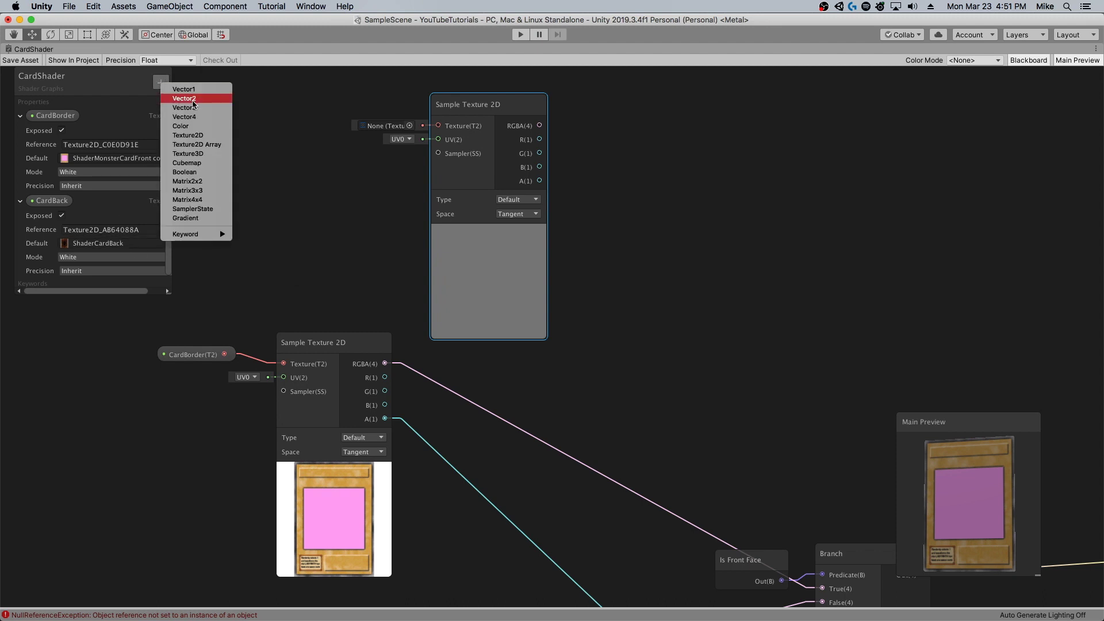
pyautogui.click(202, 136)
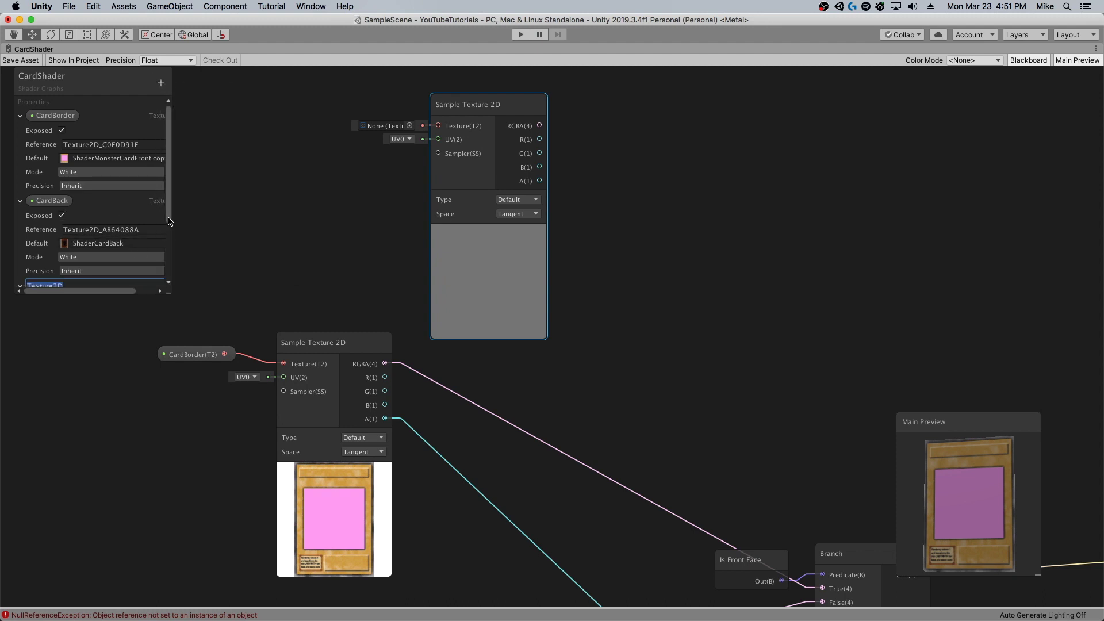
pyautogui.write('CardArt')
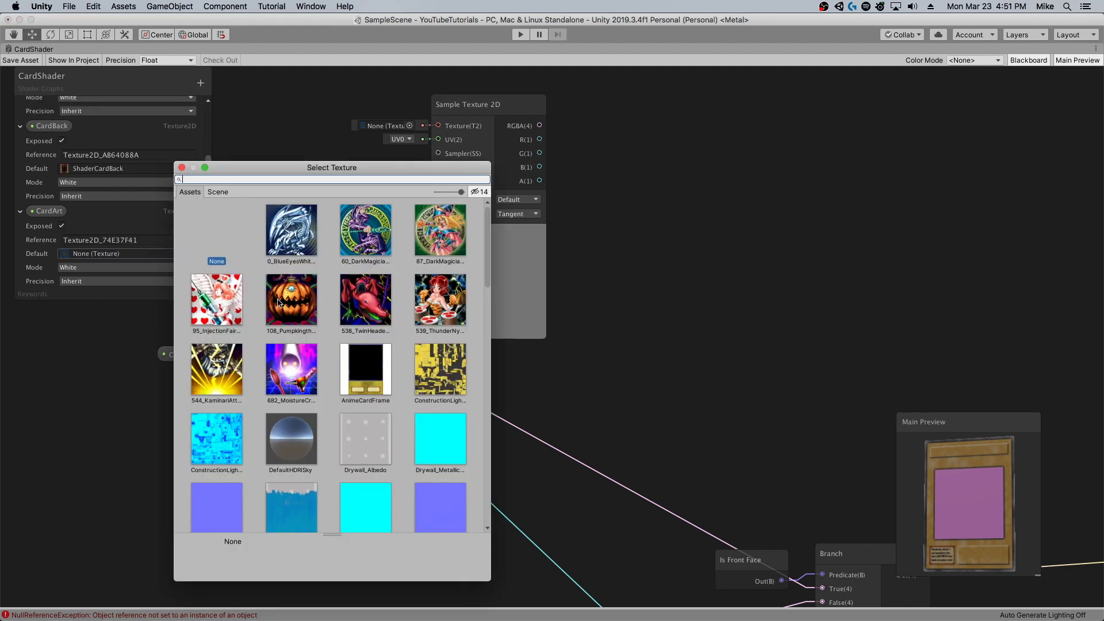
pyautogui.doubleClick(358, 241)
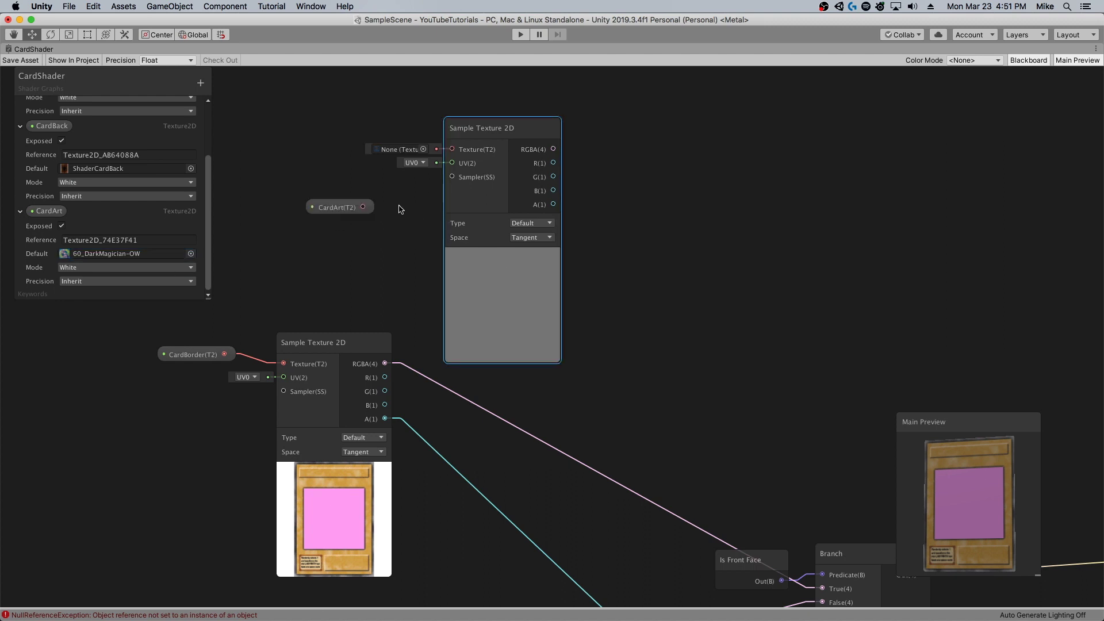
# Connect the CardArt property to the new sampler's Texture input and arrange both nodes above the CardBorder sampler
pyautogui.moveTo(343, 210); pyautogui.dragTo(452, 149)
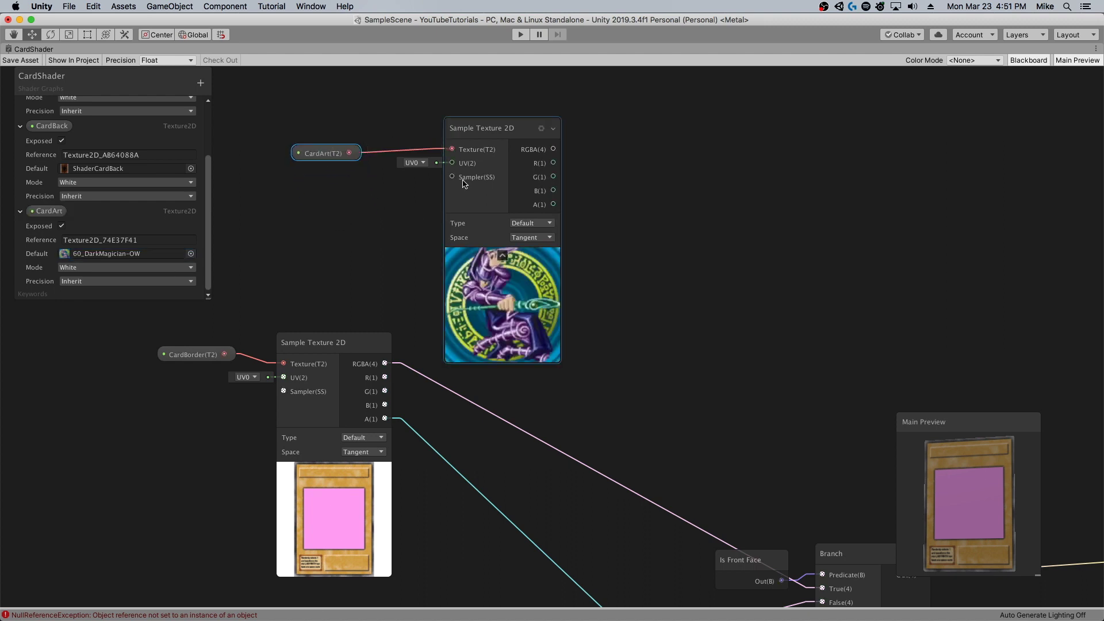
pyautogui.moveTo(311, 152); pyautogui.dragTo(315, 135)
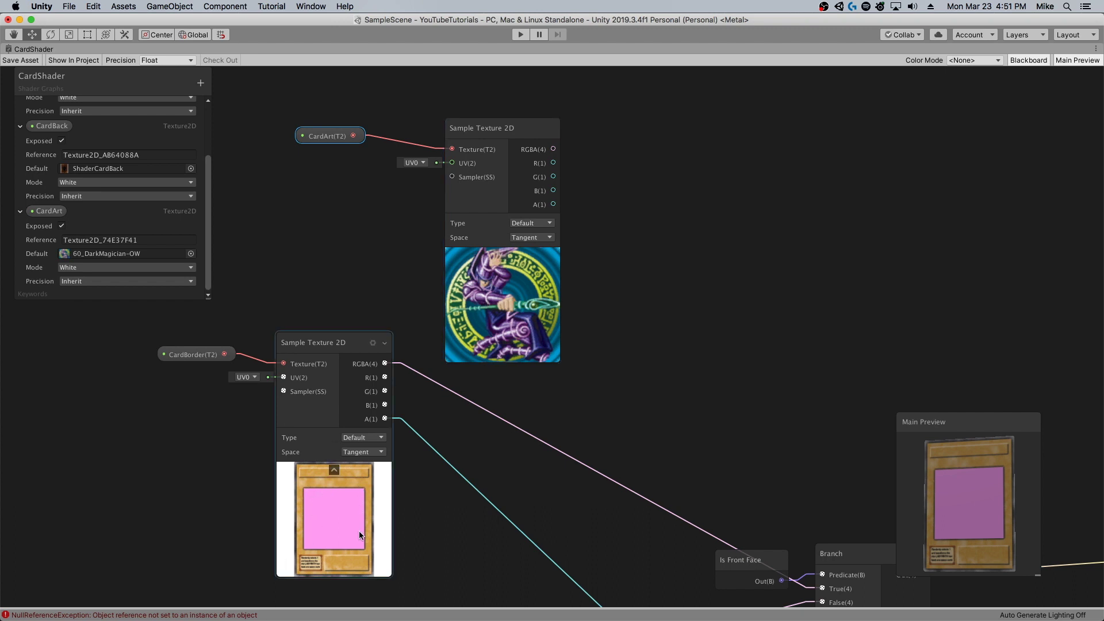
pyautogui.moveTo(485, 286)
pyautogui.mouseDown()
pyautogui.moveTo(468, 259)
pyautogui.moveTo(472, 276)
pyautogui.mouseUp()
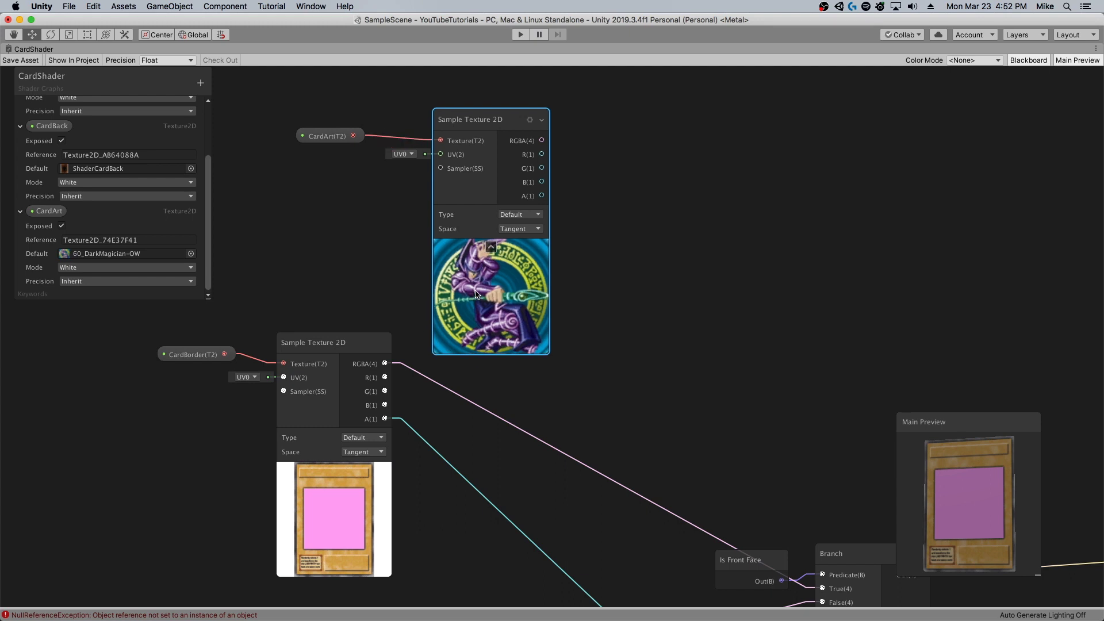
# Add a Blend node fed by the CardBorder sampler's RGBA into Blend and the CardArt sampler's RGBA into Base
pyautogui.scroll(-6, 540, 343)
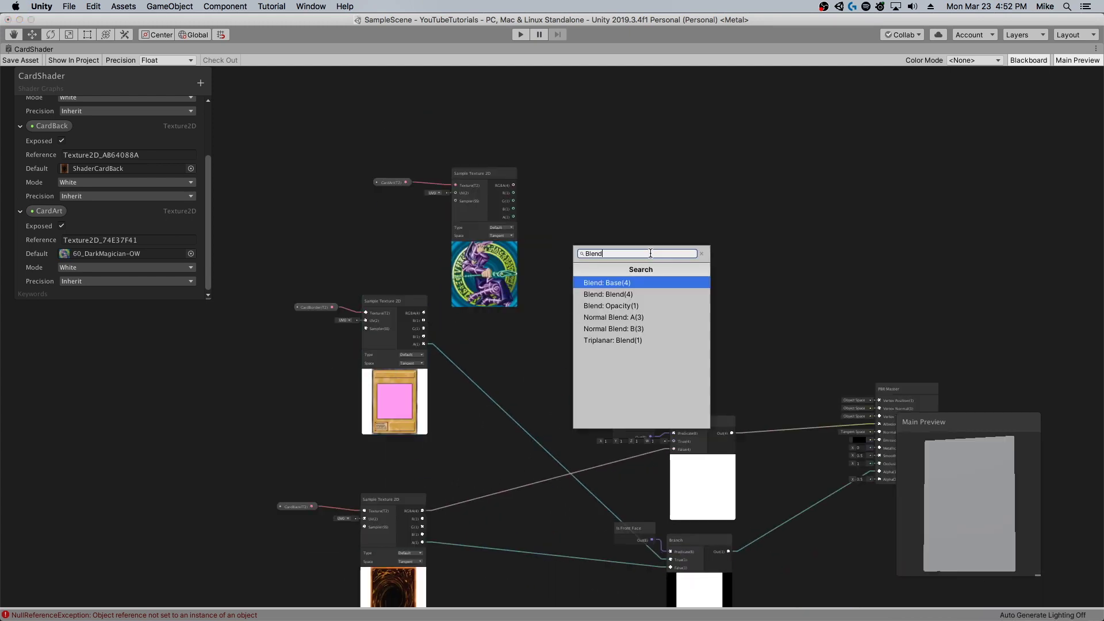
pyautogui.press('Down')
pyautogui.press('Return')
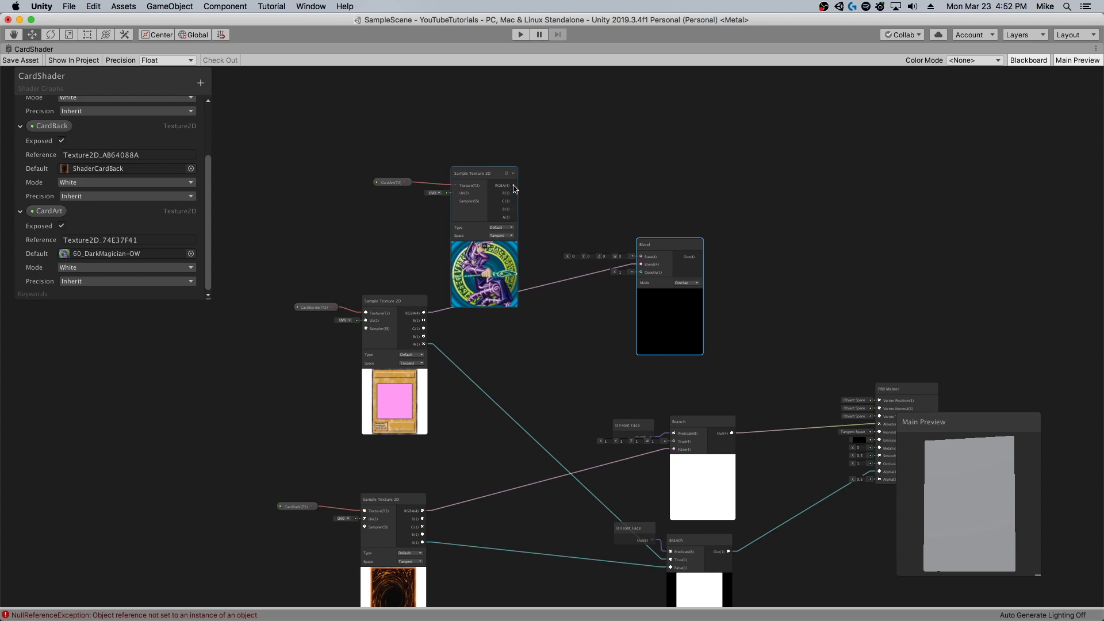
pyautogui.moveTo(514, 186); pyautogui.dragTo(640, 257)
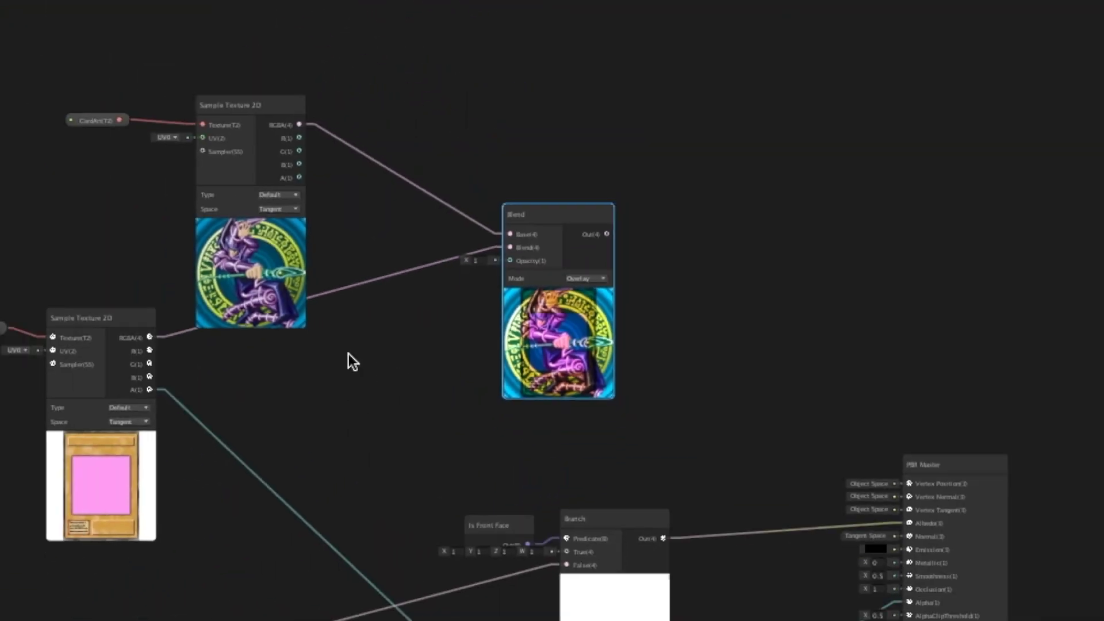
# Add a Tiling And Offset node feeding the CardArt sampler's UV input, and reposition it and the Blend node
pyautogui.scroll(5, 258, 209)
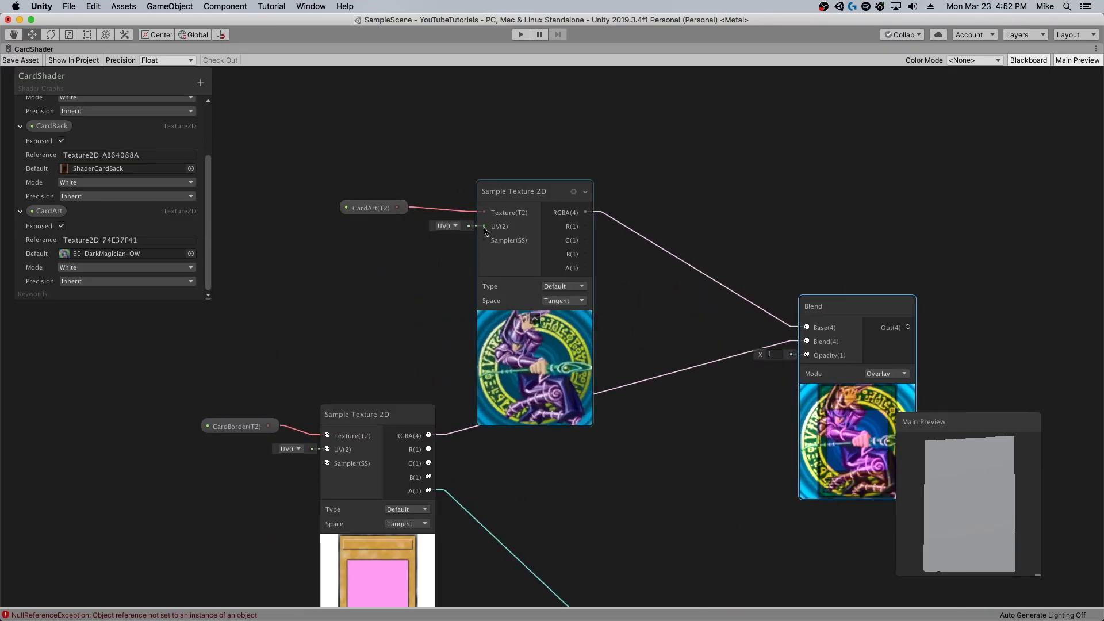
pyautogui.moveTo(484, 228); pyautogui.dragTo(362, 263)
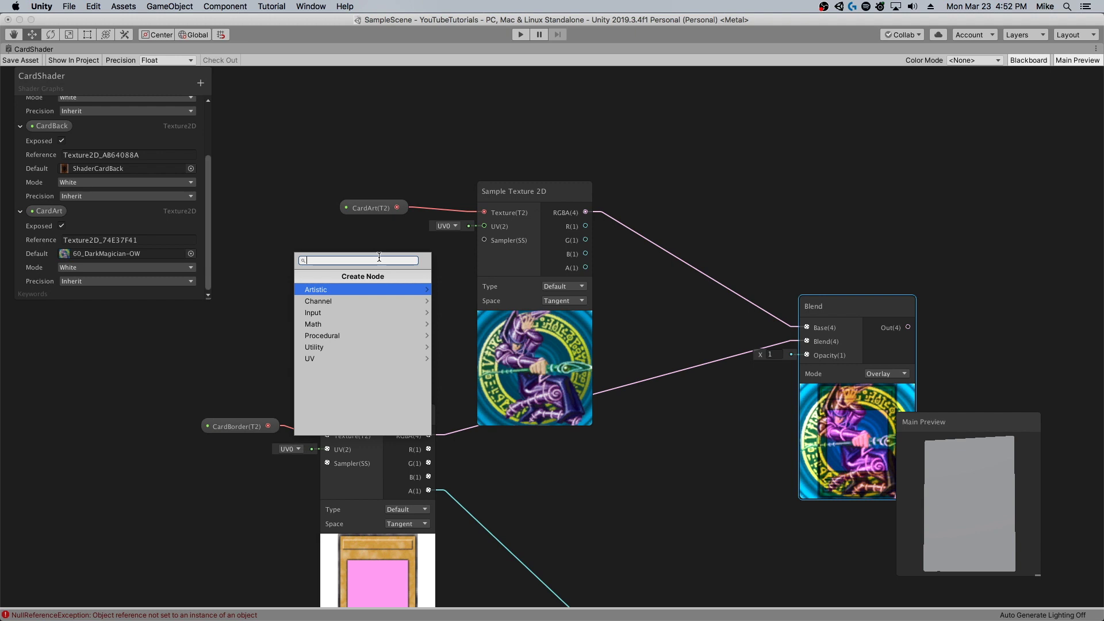
pyautogui.write('tiling')
pyautogui.press('Return')
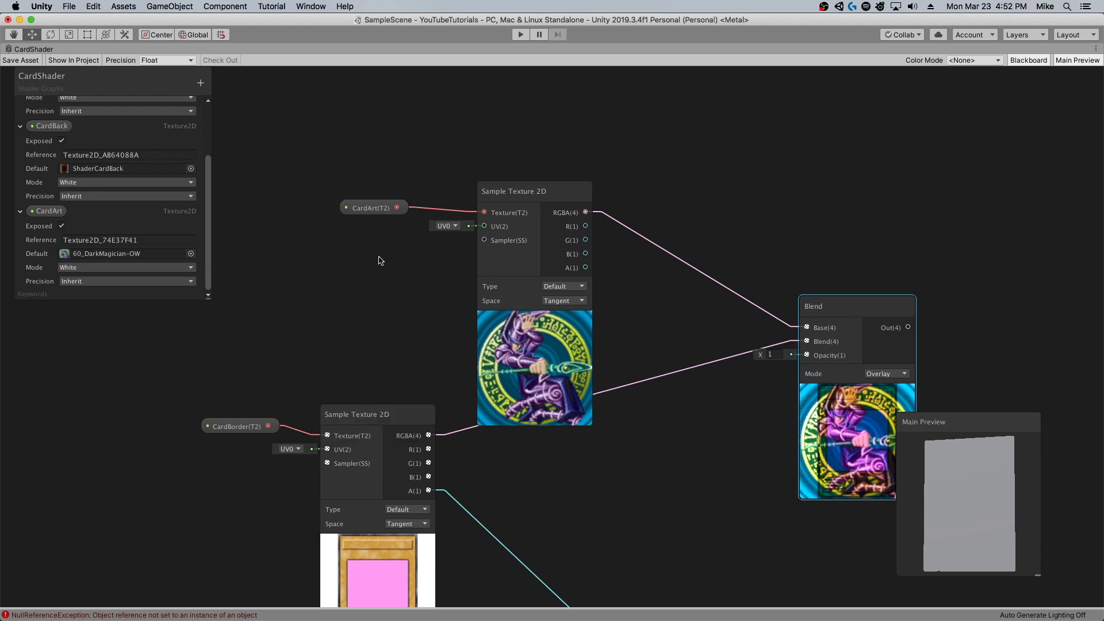
pyautogui.moveTo(336, 334); pyautogui.dragTo(372, 341)
pyautogui.moveTo(842, 443); pyautogui.dragTo(779, 432)
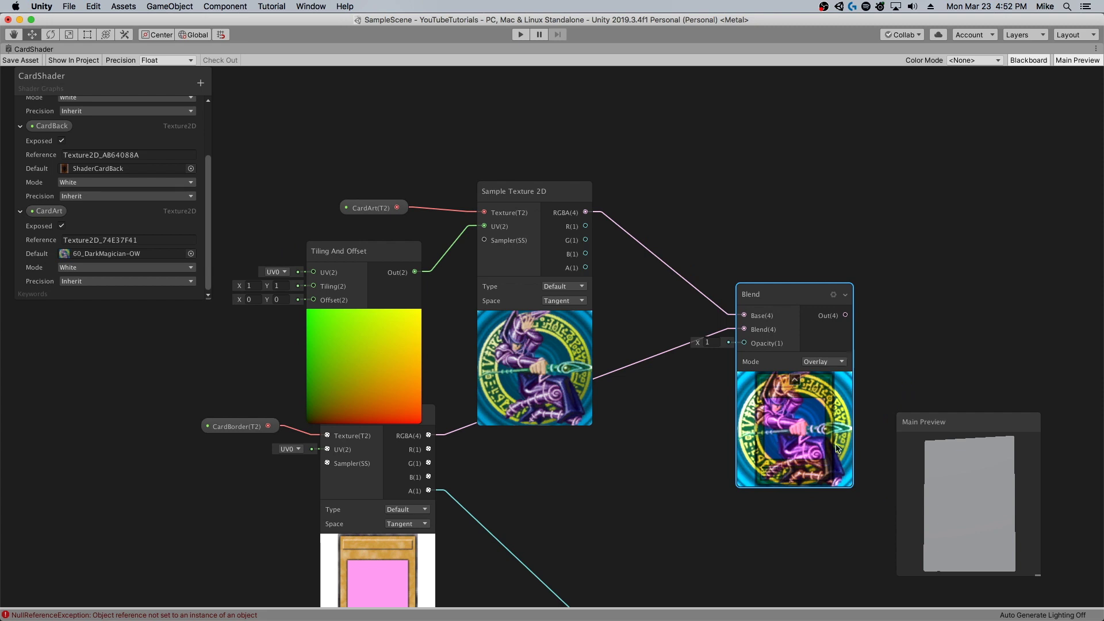
pyautogui.moveTo(363, 335); pyautogui.dragTo(375, 356)
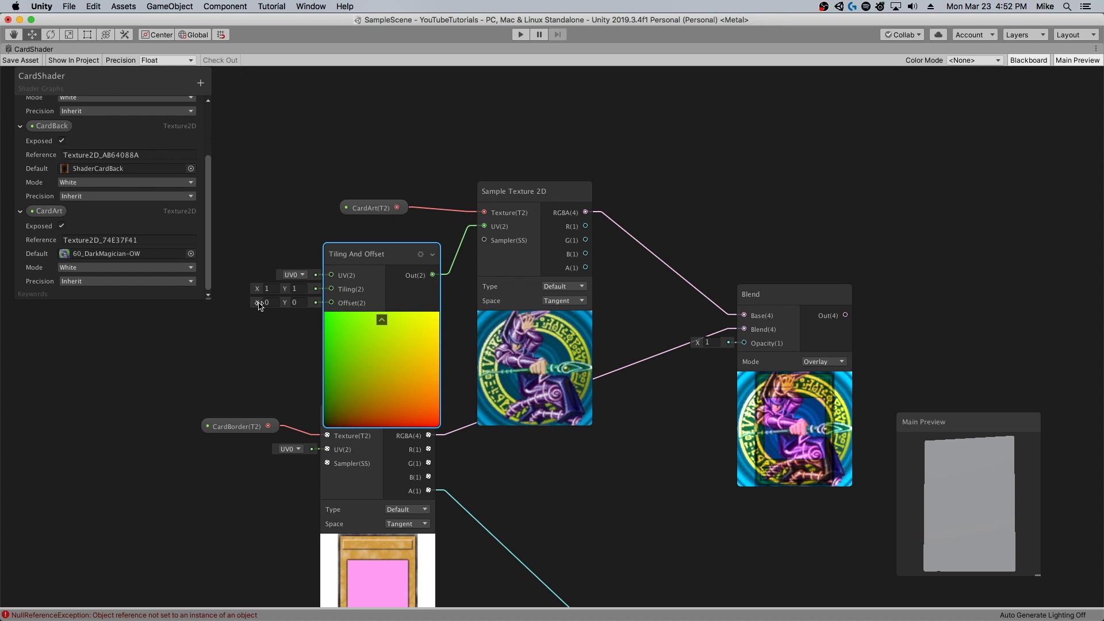
# Try shifting the Tiling And Offset node's X and Y offsets, undoing each change
pyautogui.moveTo(259, 305)
pyautogui.mouseDown()
pyautogui.moveTo(212, 306)
pyautogui.moveTo(244, 304)
pyautogui.mouseUp()
pyautogui.press('super+z')
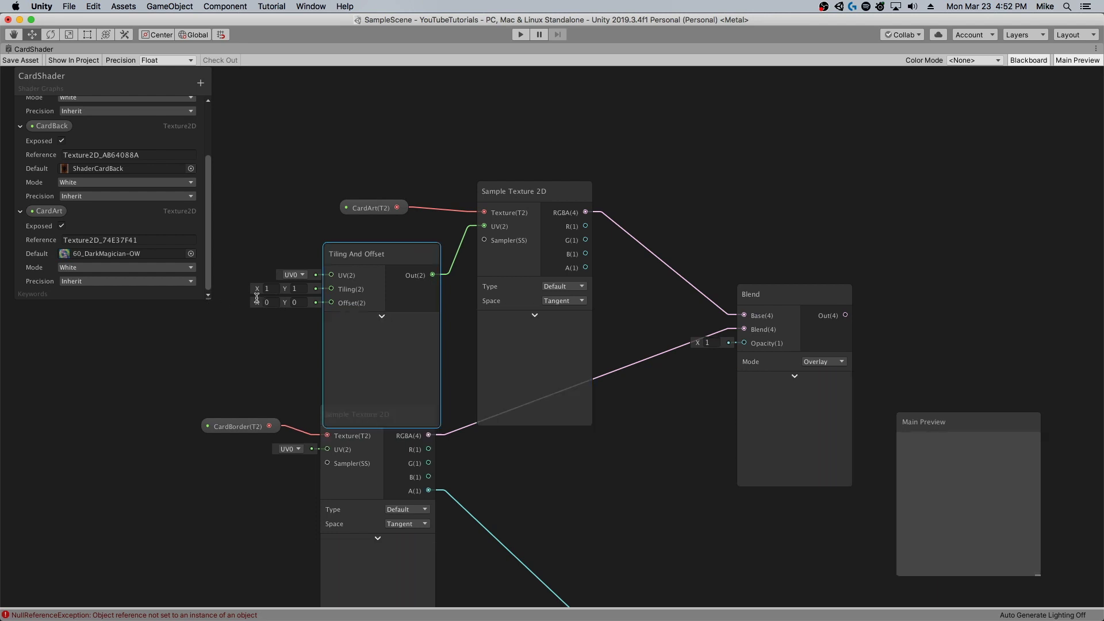
pyautogui.moveTo(283, 305); pyautogui.dragTo(299, 303)
pyautogui.press('super+z')
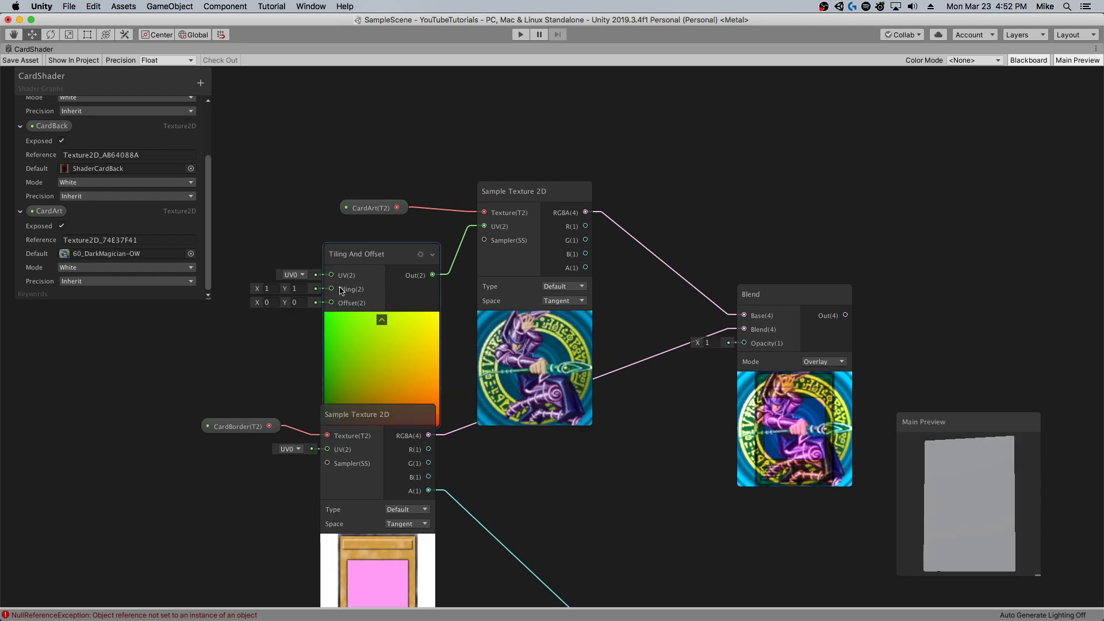
# Set the Tiling And Offset node's tiling to 1.4 on both X and Y
pyautogui.moveTo(257, 292); pyautogui.dragTo(265, 289)
pyautogui.doubleClick(264, 289)
pyautogui.write('1')
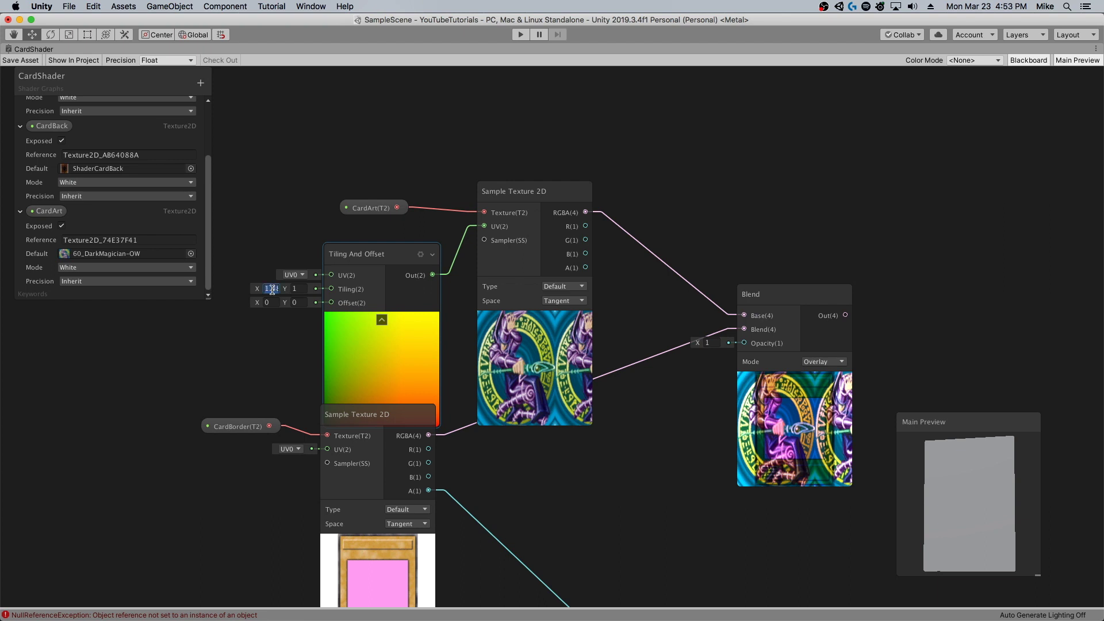
pyautogui.press('Return')
pyautogui.write('.4')
pyautogui.press('Tab')
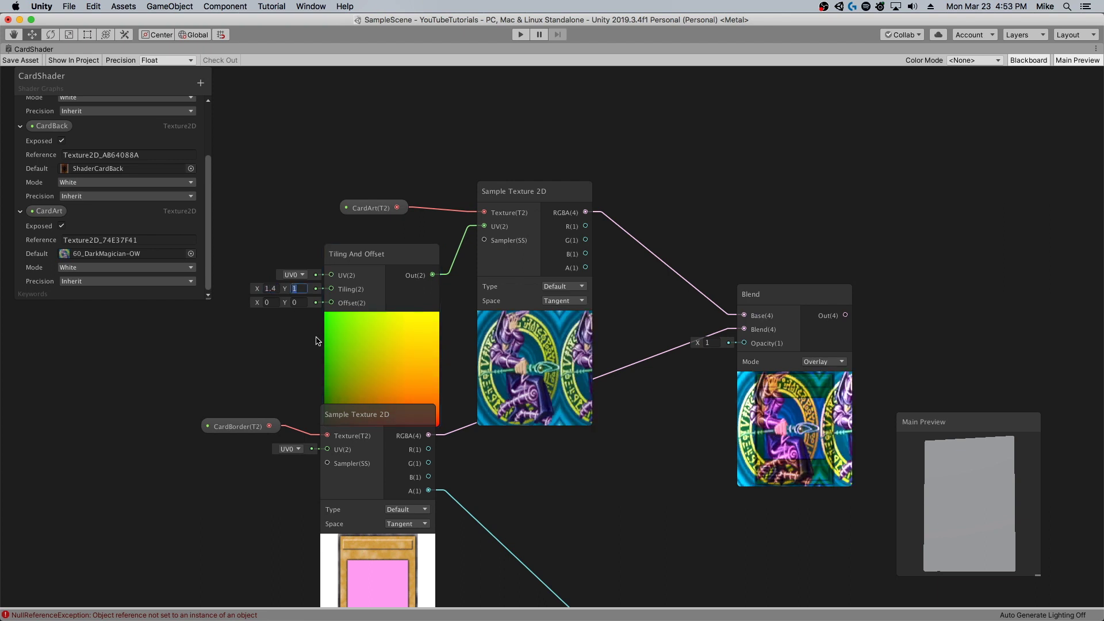
pyautogui.write('1.4')
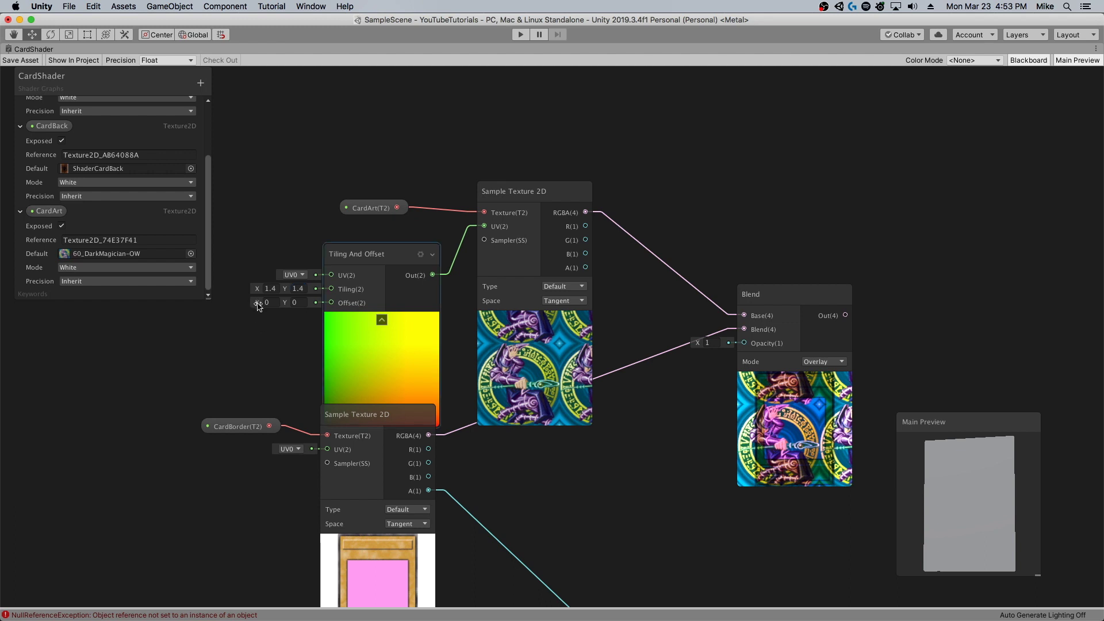
# Adjust the card art's tiling to X 1.8 and Y 1.72, and its offset to about -0.3 on both axes
pyautogui.moveTo(258, 305)
pyautogui.mouseDown()
pyautogui.moveTo(273, 303)
pyautogui.moveTo(256, 305)
pyautogui.mouseUp()
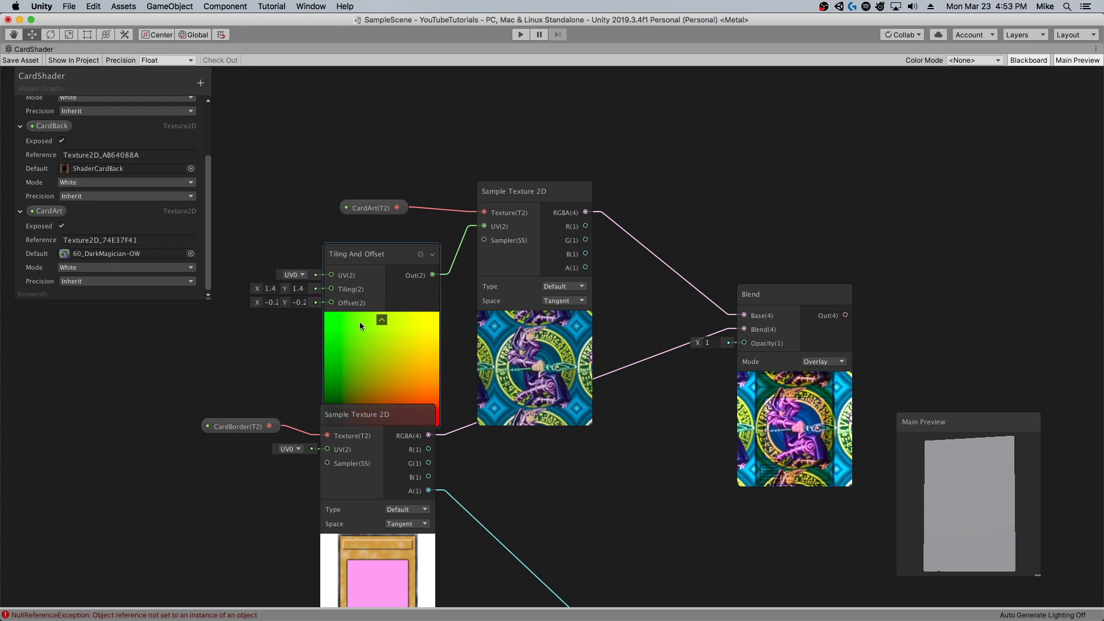
pyautogui.moveTo(257, 289)
pyautogui.mouseDown()
pyautogui.moveTo(288, 290)
pyautogui.moveTo(250, 304)
pyautogui.mouseUp()
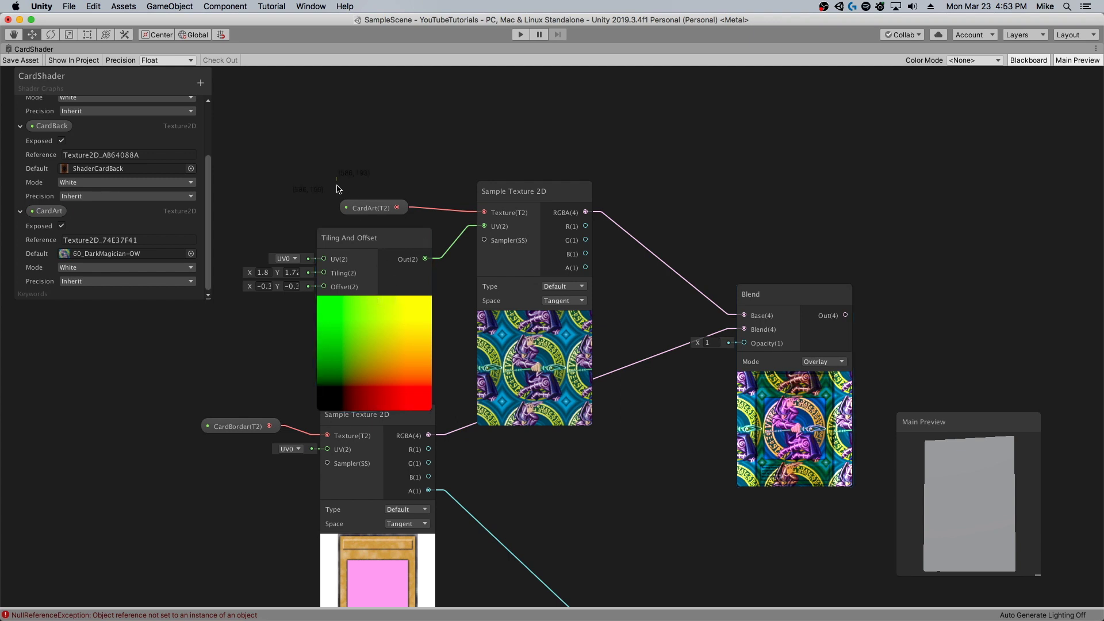
# Move CardArt and Tiling And Offset aside, and connect a Sampler State node with Wrap set to Clamp to the CardArt sampler
pyautogui.moveTo(338, 183); pyautogui.dragTo(343, 273)
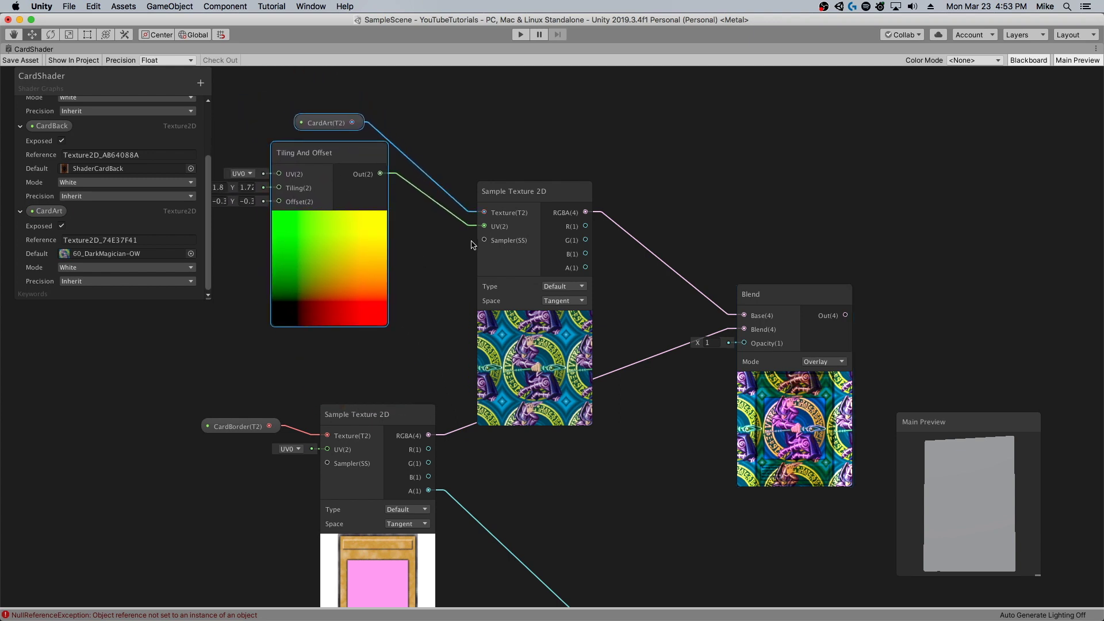
pyautogui.moveTo(484, 240); pyautogui.dragTo(453, 253)
pyautogui.click(451, 278)
pyautogui.click(452, 286)
pyautogui.click(443, 296)
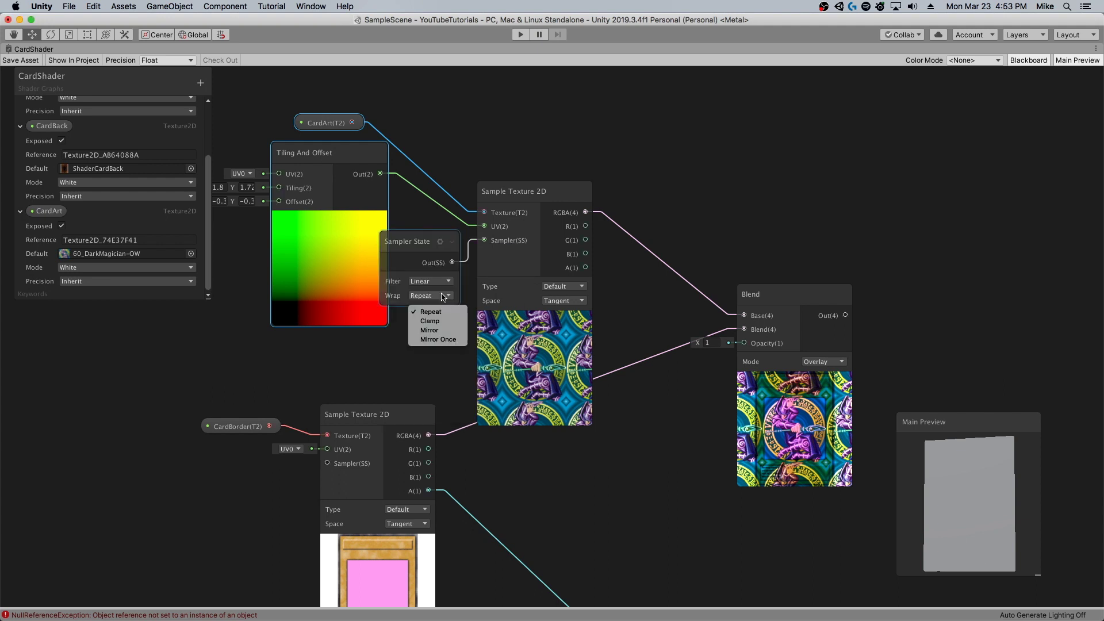
pyautogui.click(441, 321)
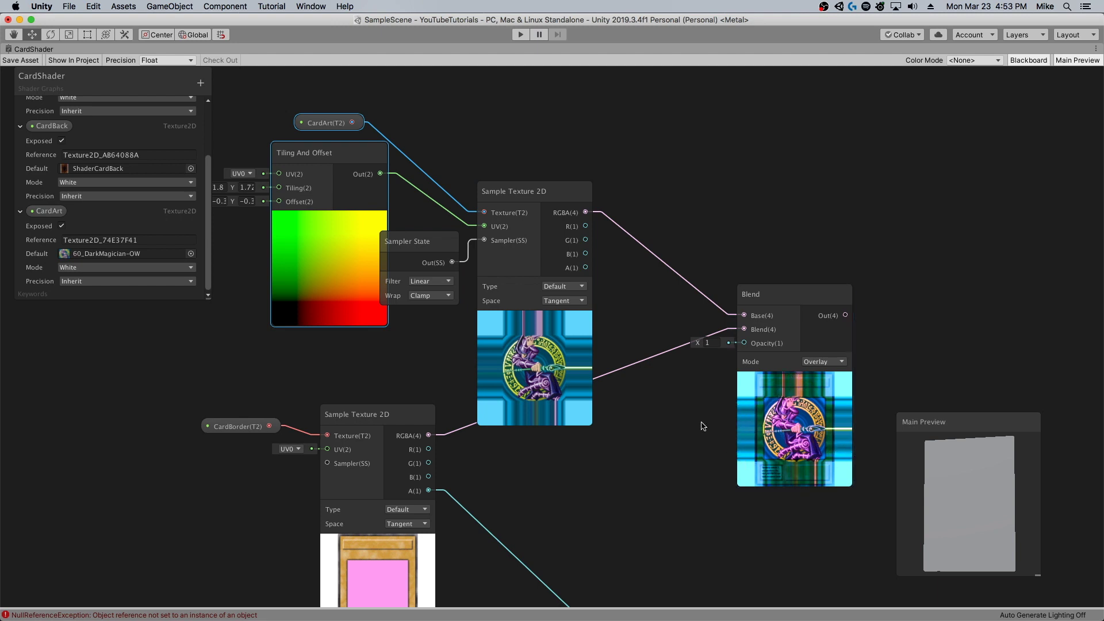
# Move the whole CardArt node group up, clear of the CardBorder sampler
pyautogui.moveTo(544, 370); pyautogui.dragTo(500, 331)
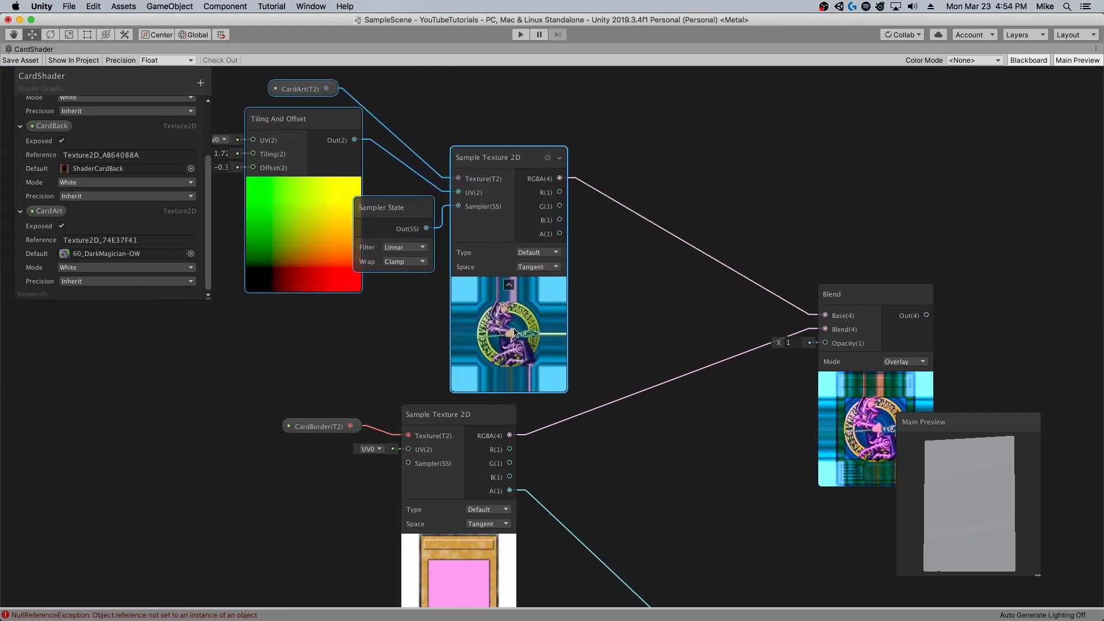
pyautogui.scroll(-3, 662, 389)
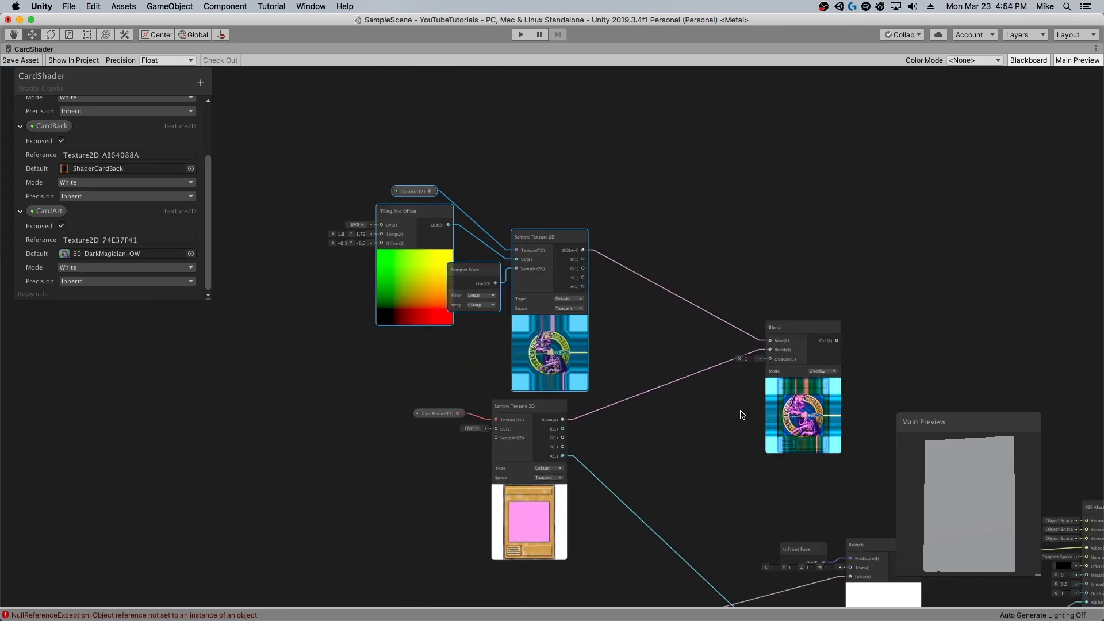
pyautogui.scroll(3, 796, 398)
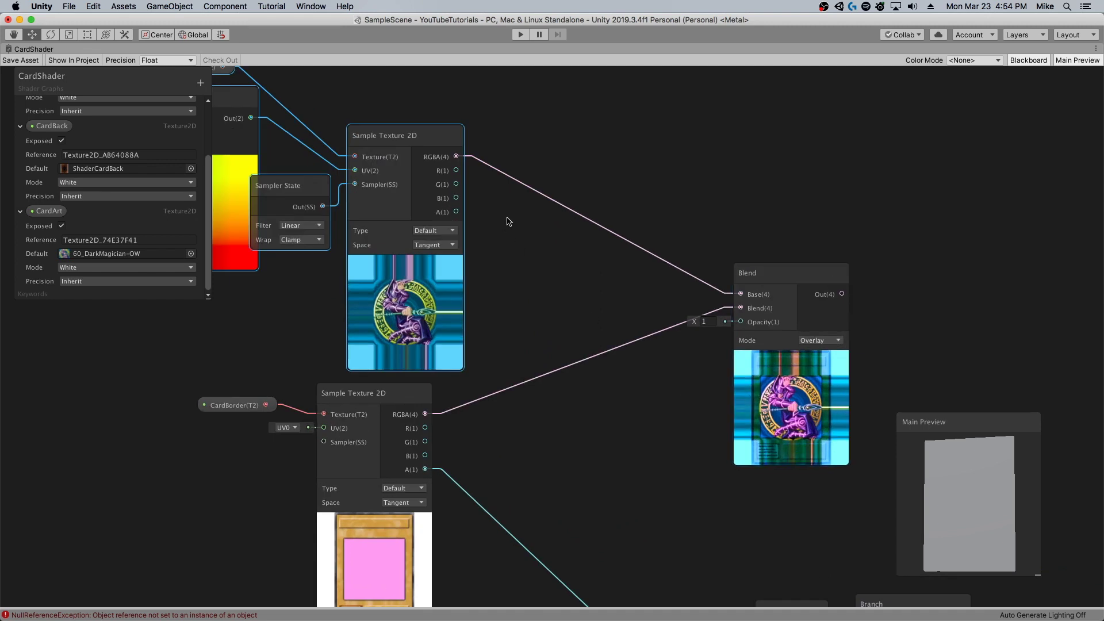
# Delete the CardArt sampler's connection to the Blend node and add a Rectangle node, placing it above the CardArt sampler
pyautogui.click(532, 192)
pyautogui.press('Delete')
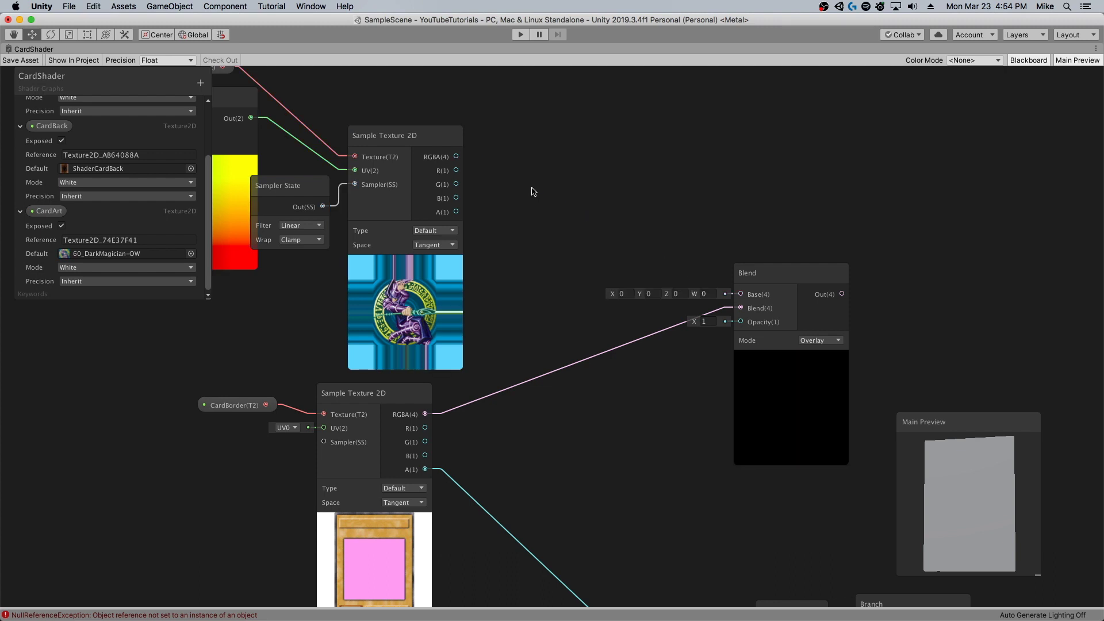
pyautogui.rightClick(550, 157)
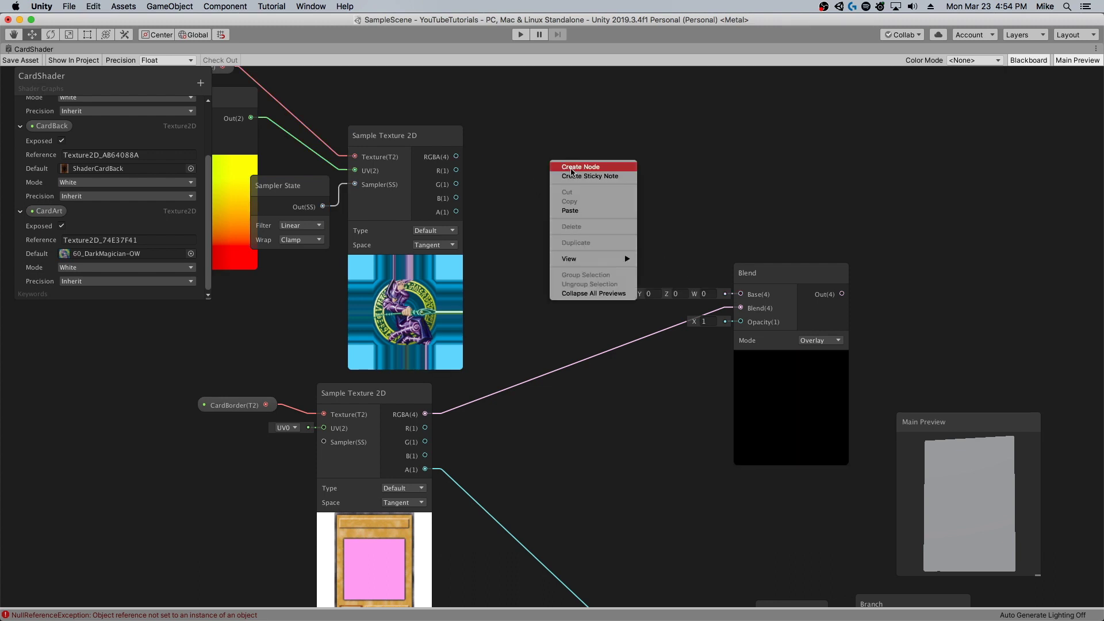
pyautogui.click(571, 173)
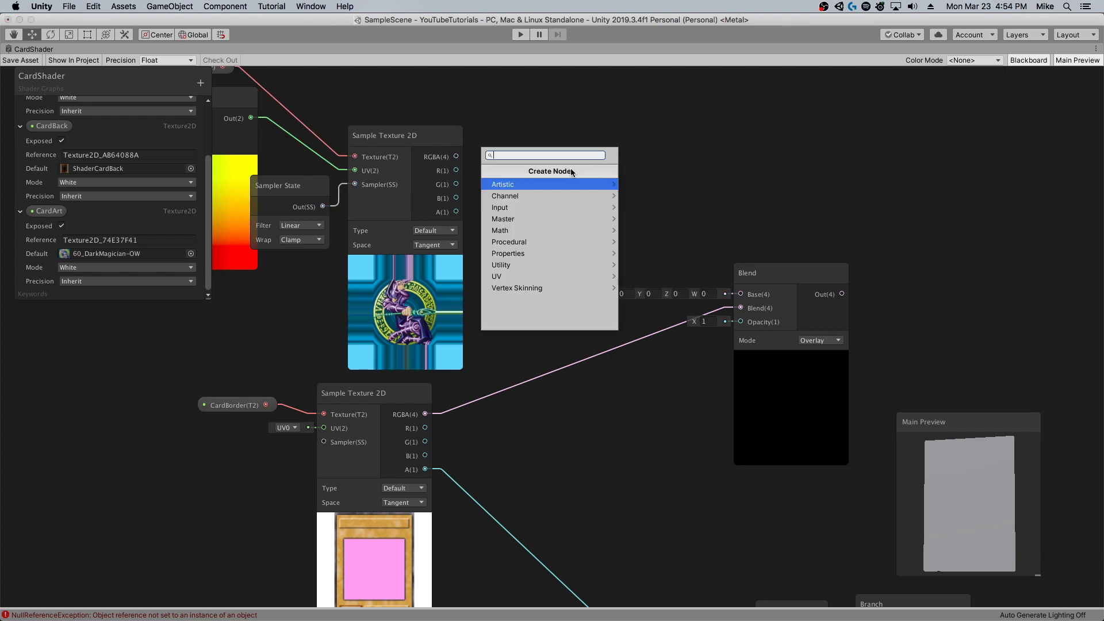
pyautogui.write('rectangle')
pyautogui.press('Return')
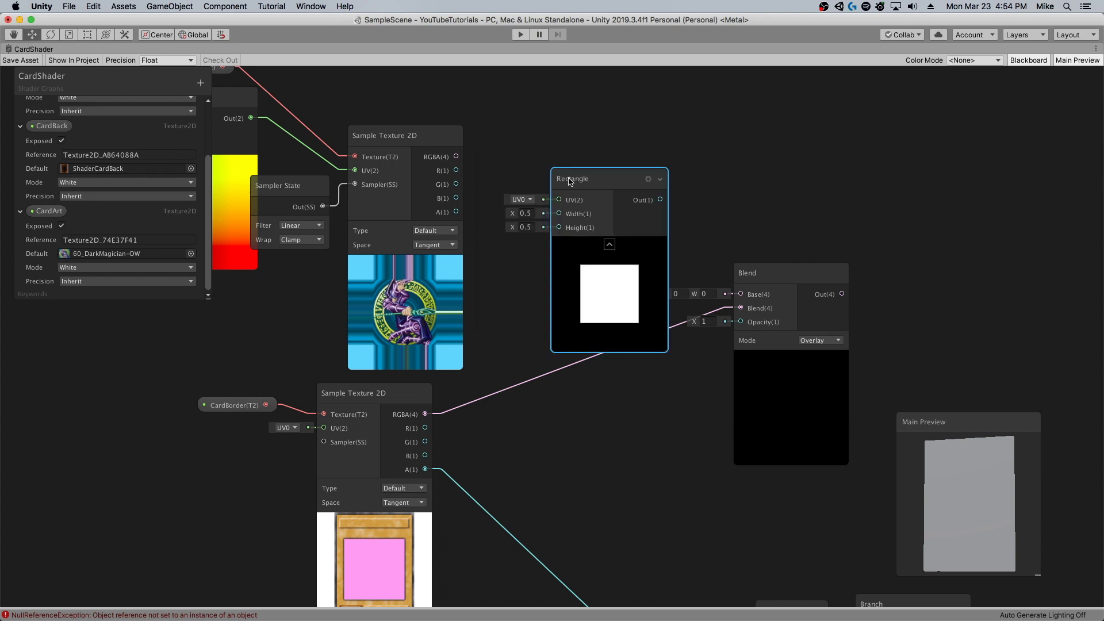
pyautogui.moveTo(591, 295); pyautogui.dragTo(610, 226)
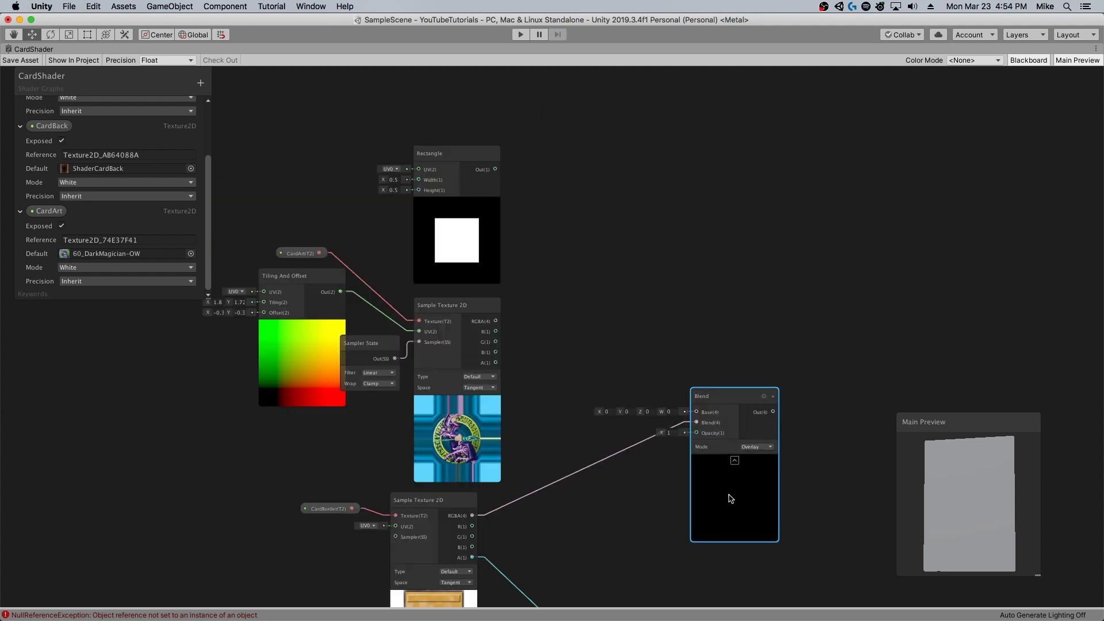
# Delete the Blend node and create a Lerp node fed at input A by the CardBorder sampler's RGBA output
pyautogui.moveTo(729, 496); pyautogui.dragTo(715, 501)
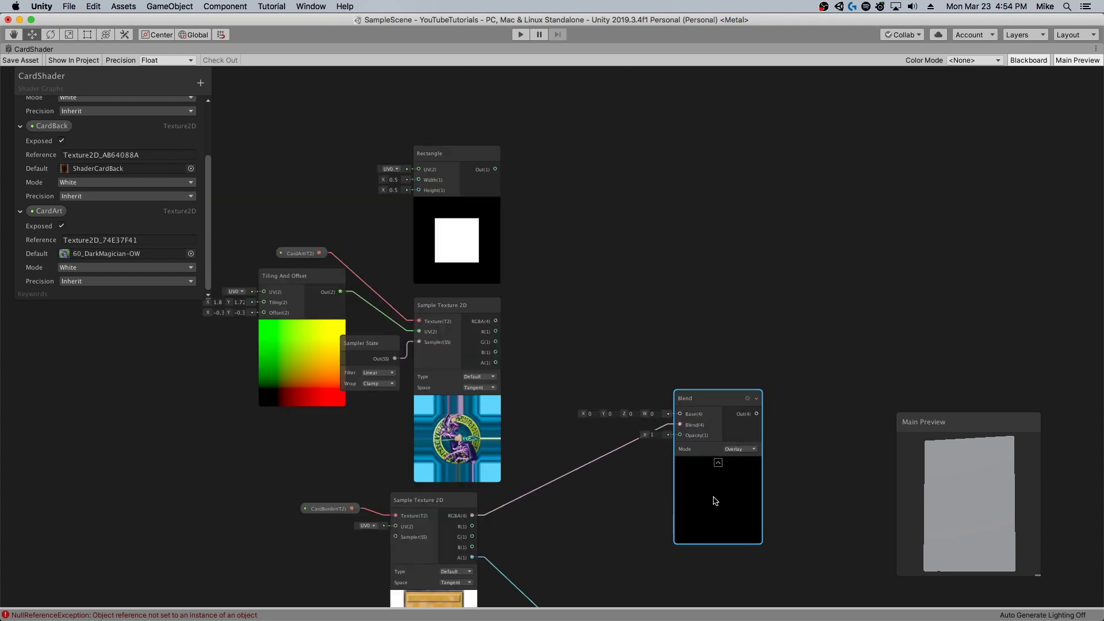
pyautogui.press('super+BackSpace')
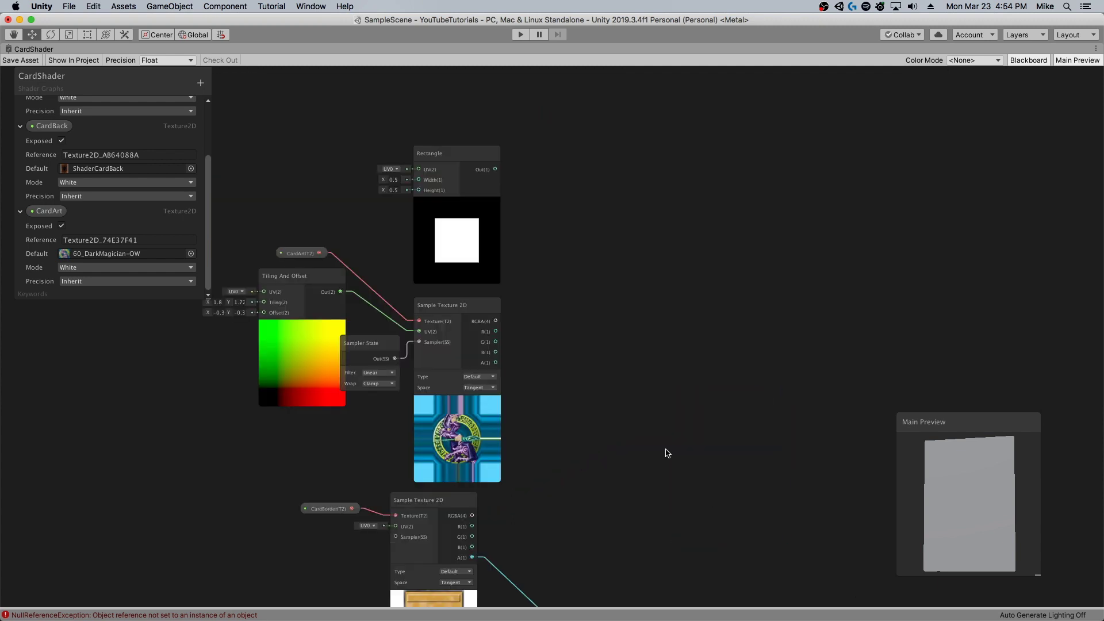
pyautogui.moveTo(504, 388); pyautogui.dragTo(512, 364, button='middle')
pyautogui.scroll(-2, 444, 578)
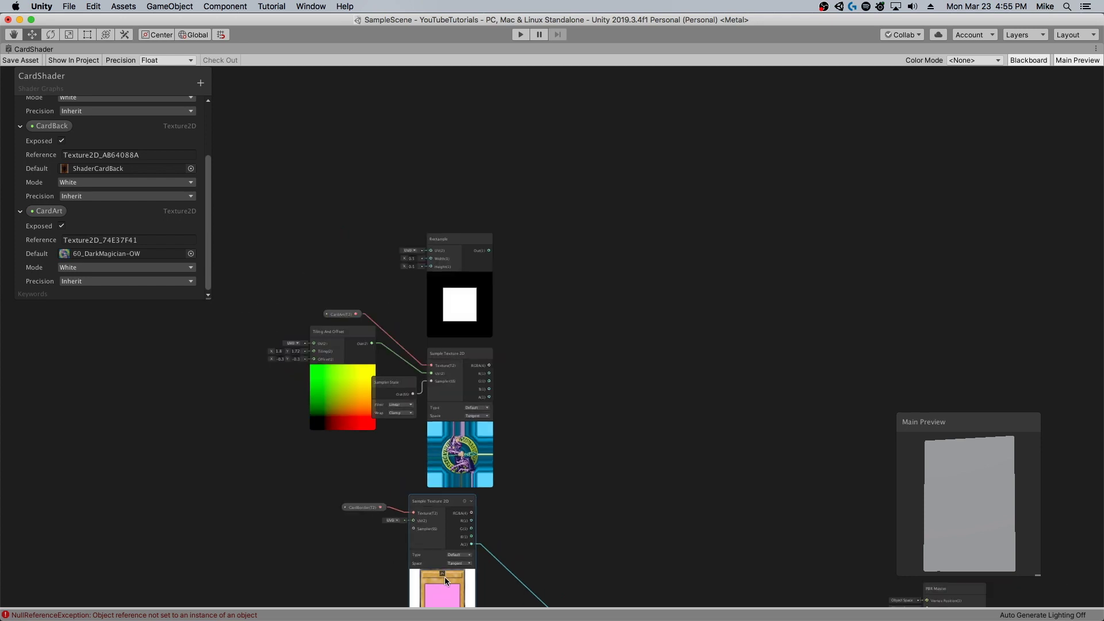
pyautogui.scroll(2, 444, 580)
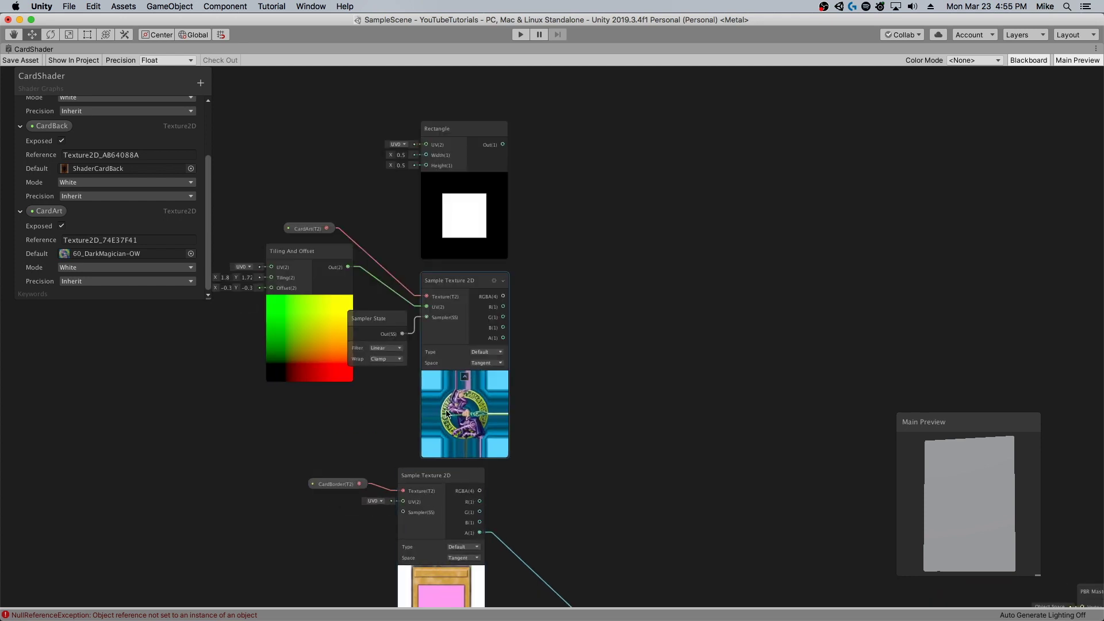
pyautogui.moveTo(471, 212)
pyautogui.mouseDown()
pyautogui.moveTo(478, 205)
pyautogui.moveTo(482, 218)
pyautogui.moveTo(460, 213)
pyautogui.moveTo(469, 220)
pyautogui.mouseUp()
pyautogui.moveTo(483, 439); pyautogui.dragTo(605, 247)
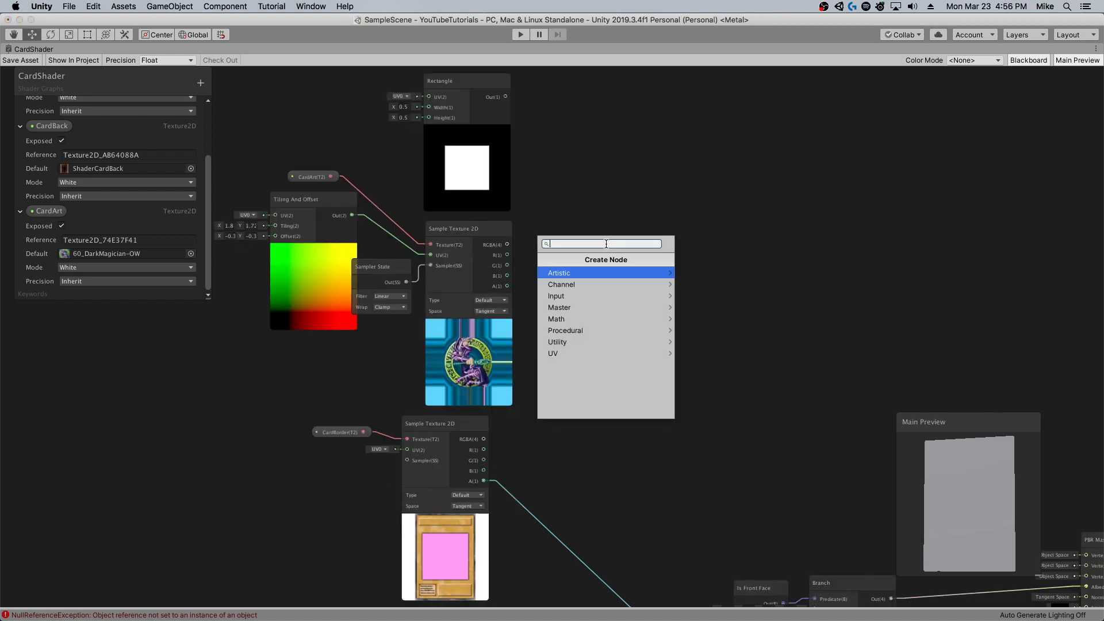
pyautogui.write('lerp')
pyautogui.press('Return')
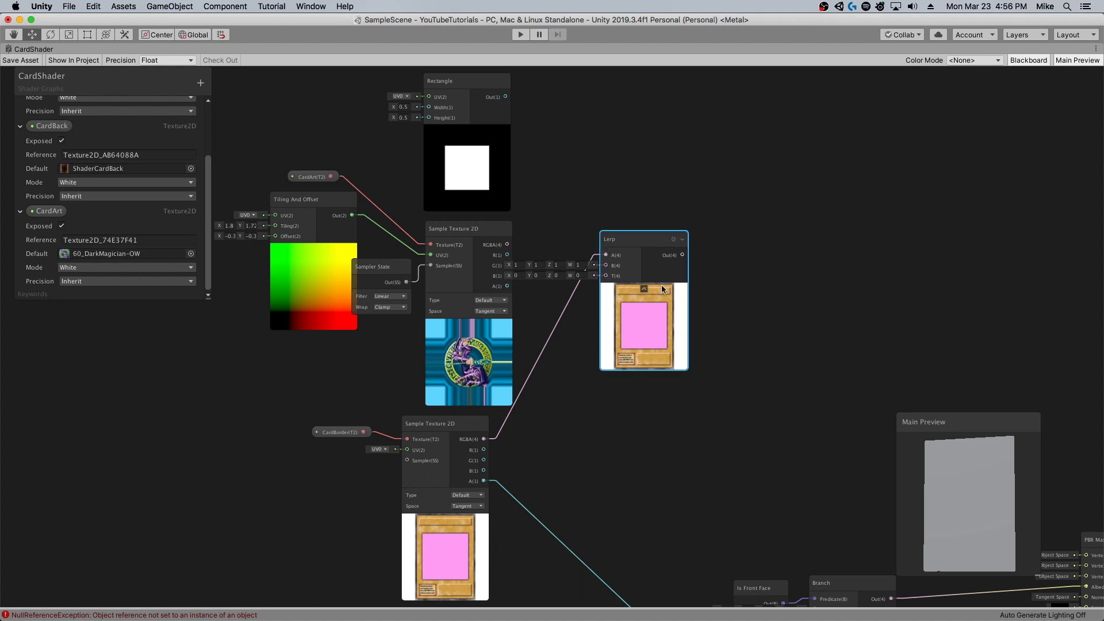
# Connect the CardArt sampler's RGBA output to the Lerp's B input and the Rectangle's output to its T input
pyautogui.moveTo(507, 246); pyautogui.dragTo(608, 267)
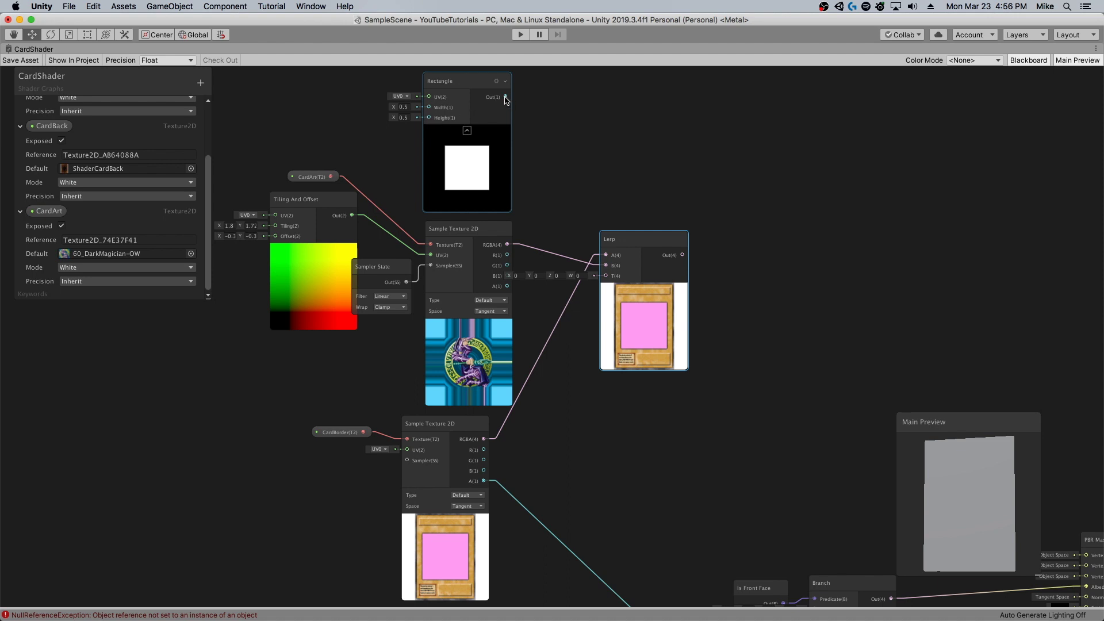
pyautogui.moveTo(506, 98); pyautogui.dragTo(606, 309)
pyautogui.scroll(3, 685, 346)
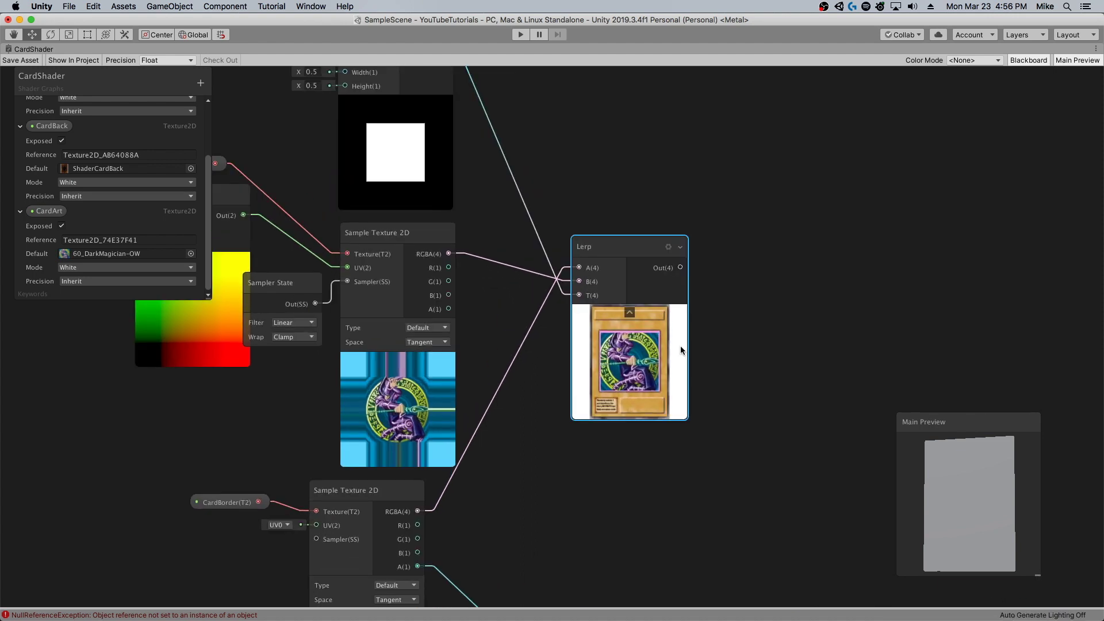
# Add a Tiling And Offset node feeding the Rectangle's UV input and move it clear above the CardArt nodes
pyautogui.scroll(-3, 610, 379)
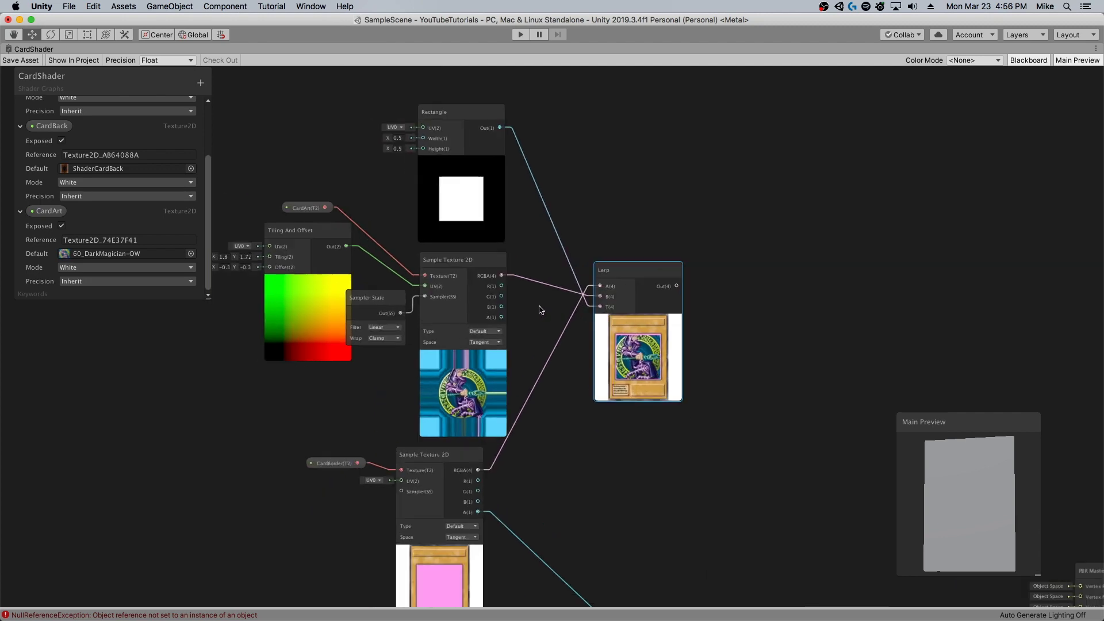
pyautogui.scroll(3, 518, 322)
pyautogui.scroll(-2, 384, 263)
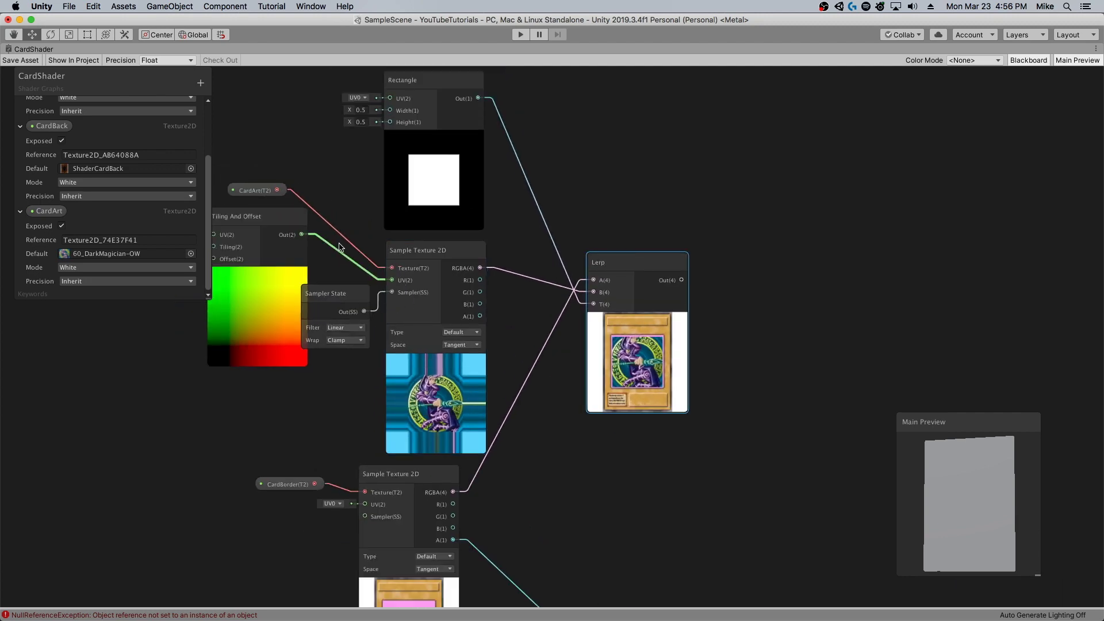
pyautogui.scroll(-1, 368, 150)
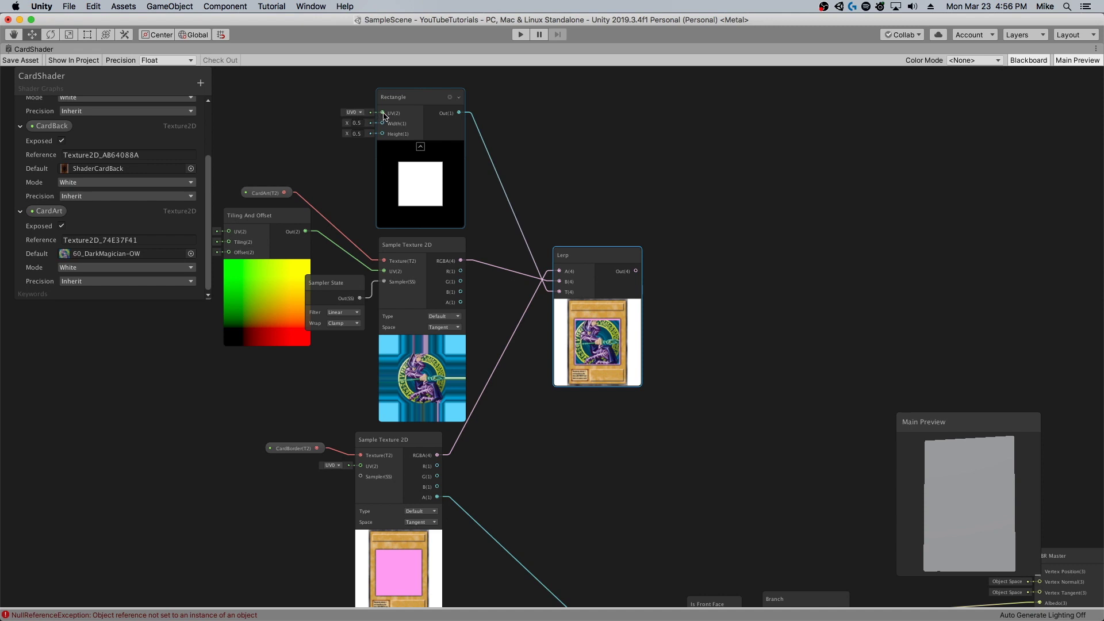
pyautogui.moveTo(383, 114); pyautogui.dragTo(299, 155)
pyautogui.write('tiling')
pyautogui.press('Return')
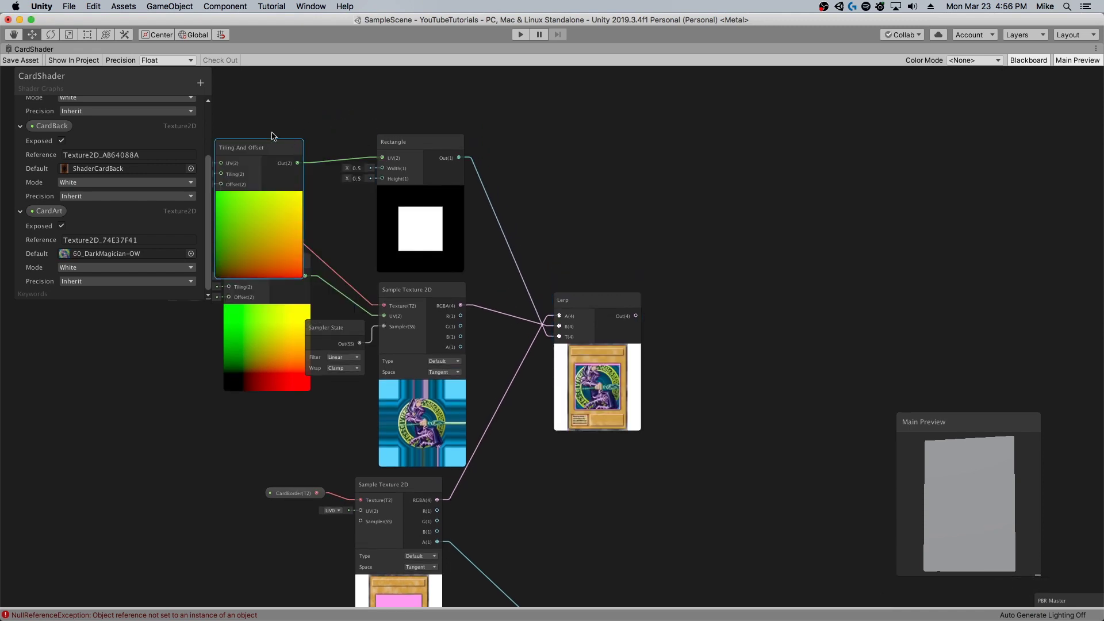
pyautogui.moveTo(261, 231); pyautogui.dragTo(332, 172)
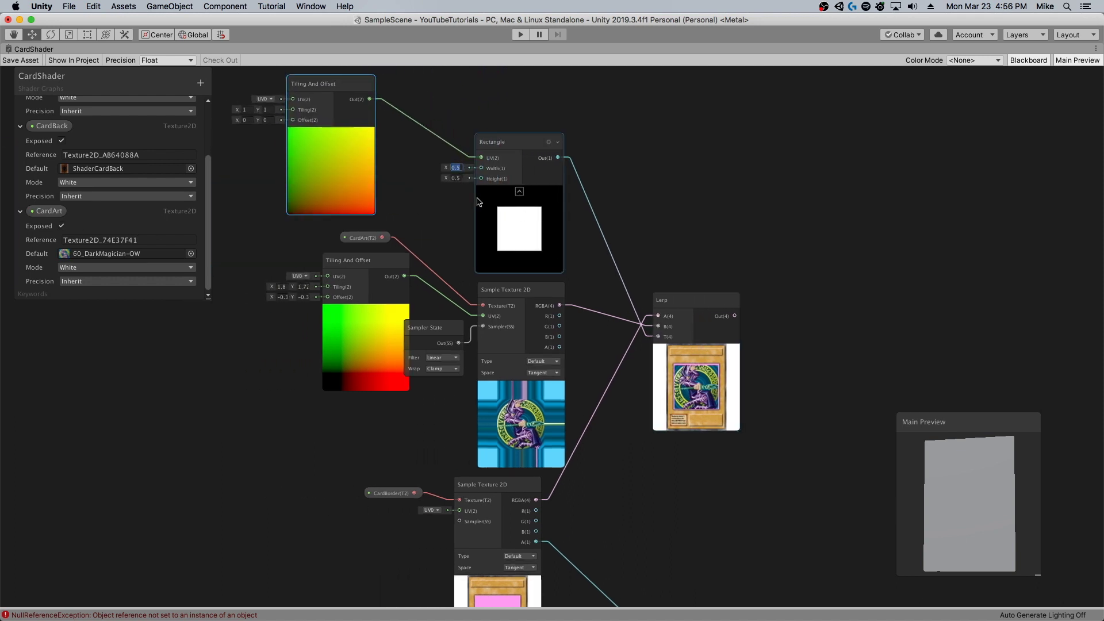
# Set the Rectangle node's width to 0.51 and height to 0.53
pyautogui.write('.5')
pyautogui.press('Tab')
pyautogui.write('.5')
pyautogui.press('Tab')
pyautogui.write('.51')
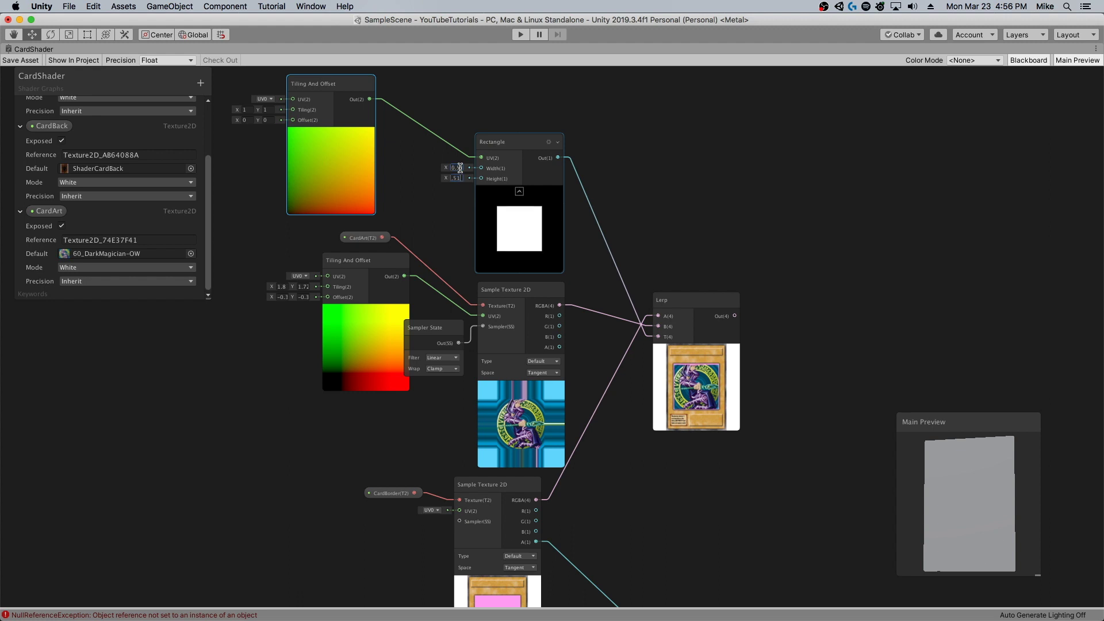
pyautogui.press('BackSpace')
pyautogui.write('2')
pyautogui.press('BackSpace')
pyautogui.write('3')
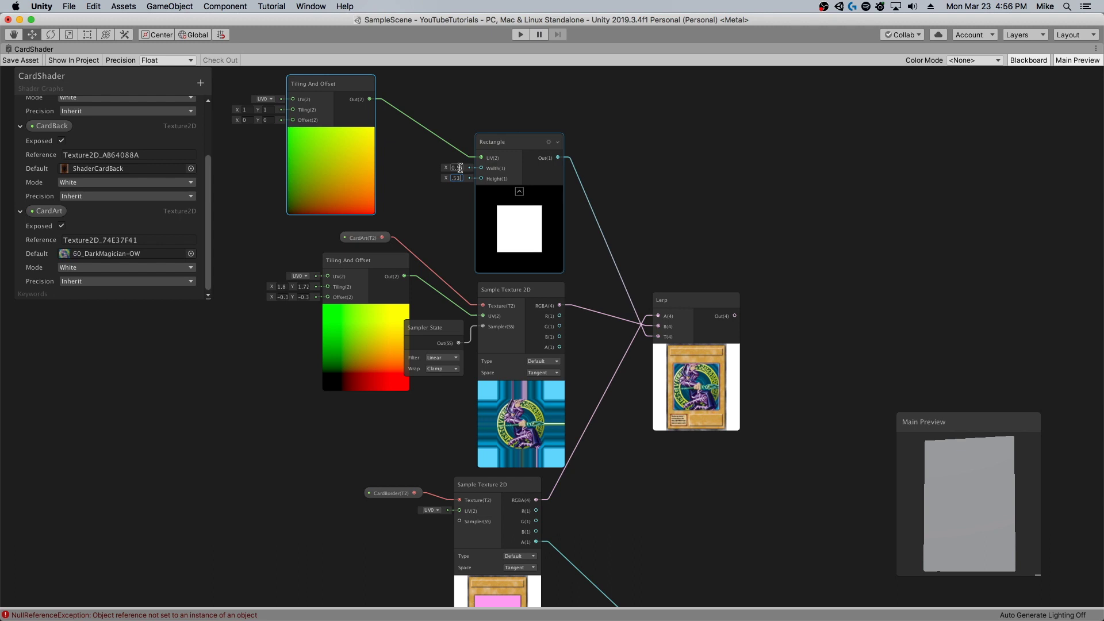
# Move the card art's Tiling And Offset node away from the overlapping Sampler State node
pyautogui.click(265, 111)
pyautogui.scroll(1, 697, 395)
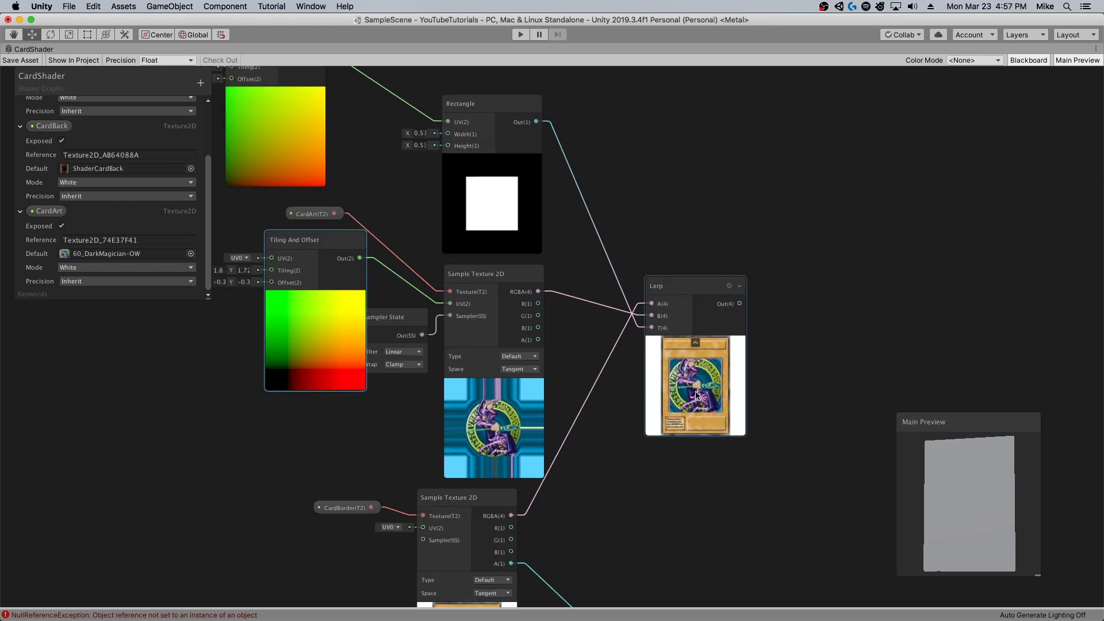
pyautogui.scroll(-6, 681, 422)
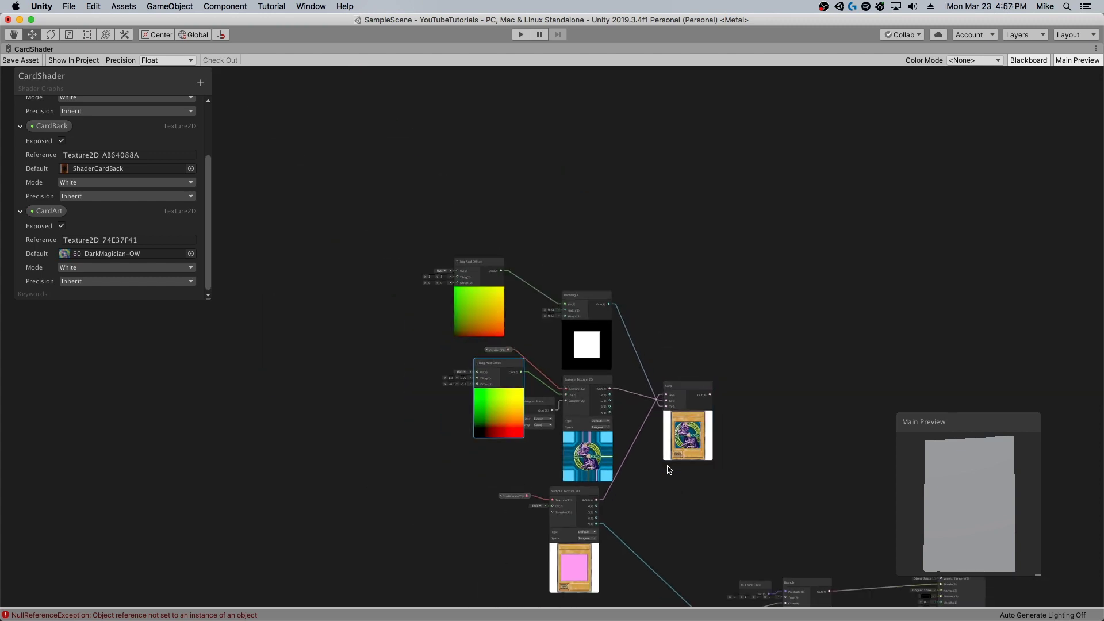
pyautogui.scroll(2, 598, 500)
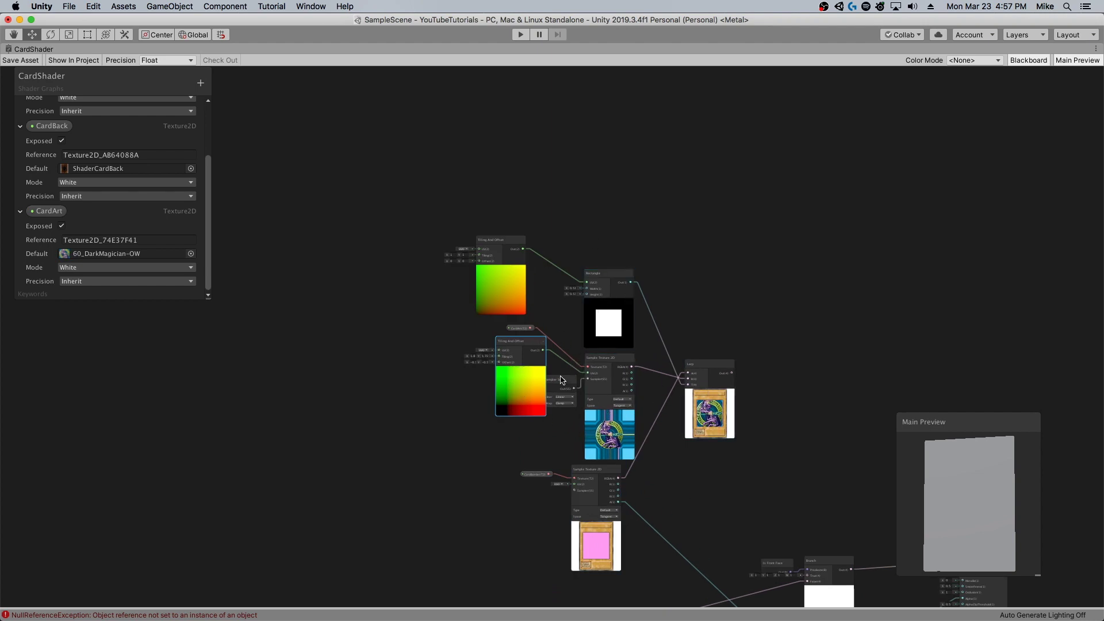
pyautogui.moveTo(499, 399); pyautogui.dragTo(486, 402)
pyautogui.scroll(3, 606, 403)
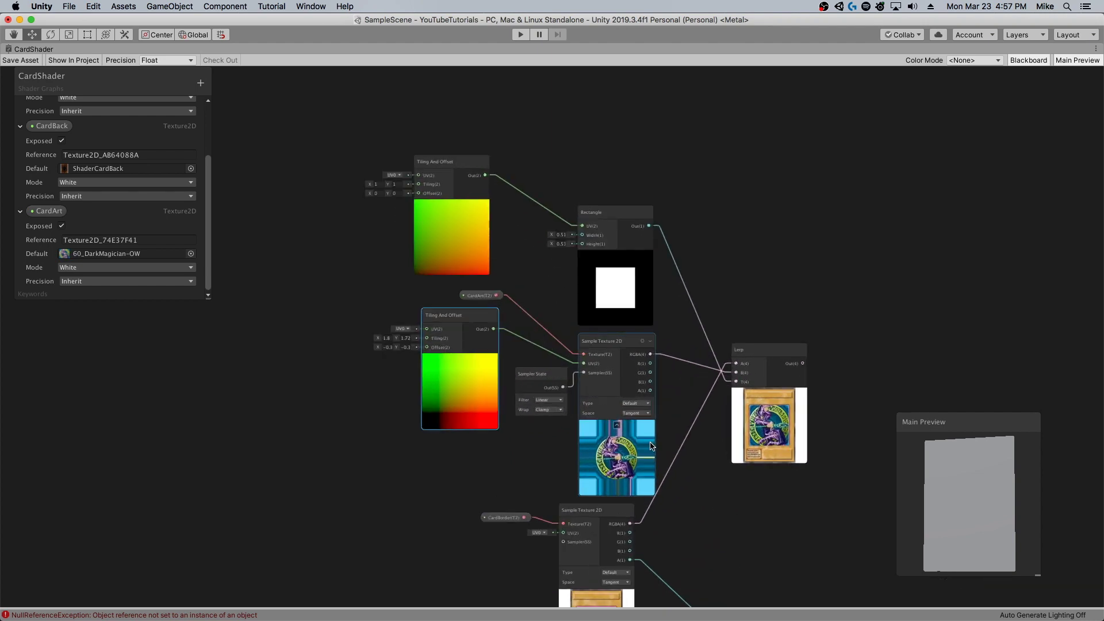
# Examine the node chain from the card art tiling and Rectangle mask through to the Lerp preview
pyautogui.scroll(2, 719, 408)
pyautogui.scroll(-5, 714, 402)
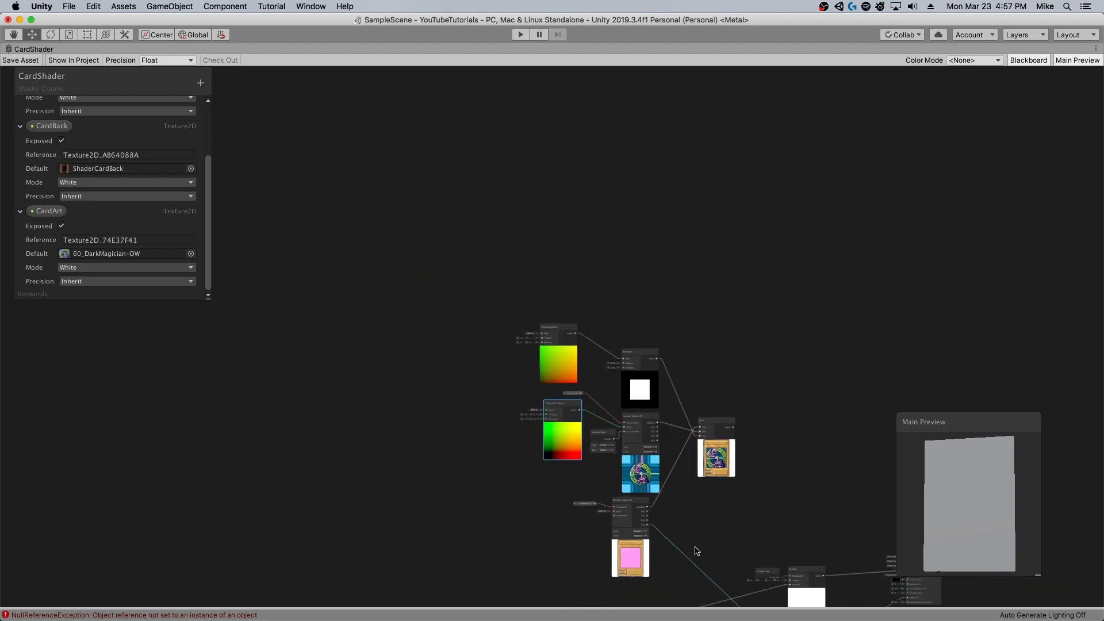
pyautogui.scroll(3, 519, 577)
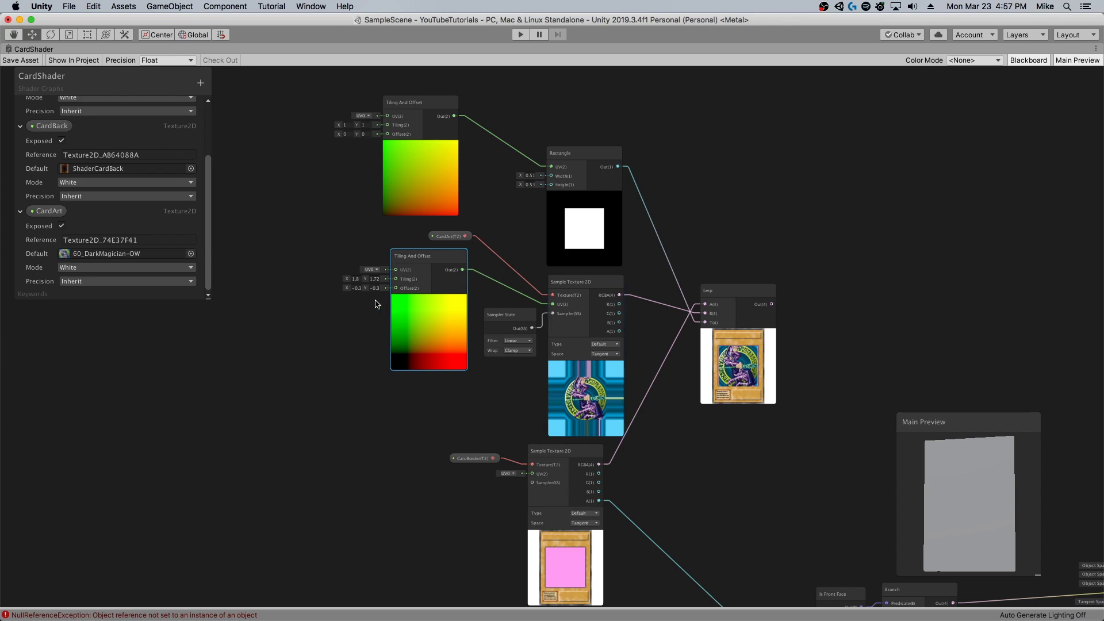
pyautogui.scroll(3, 345, 282)
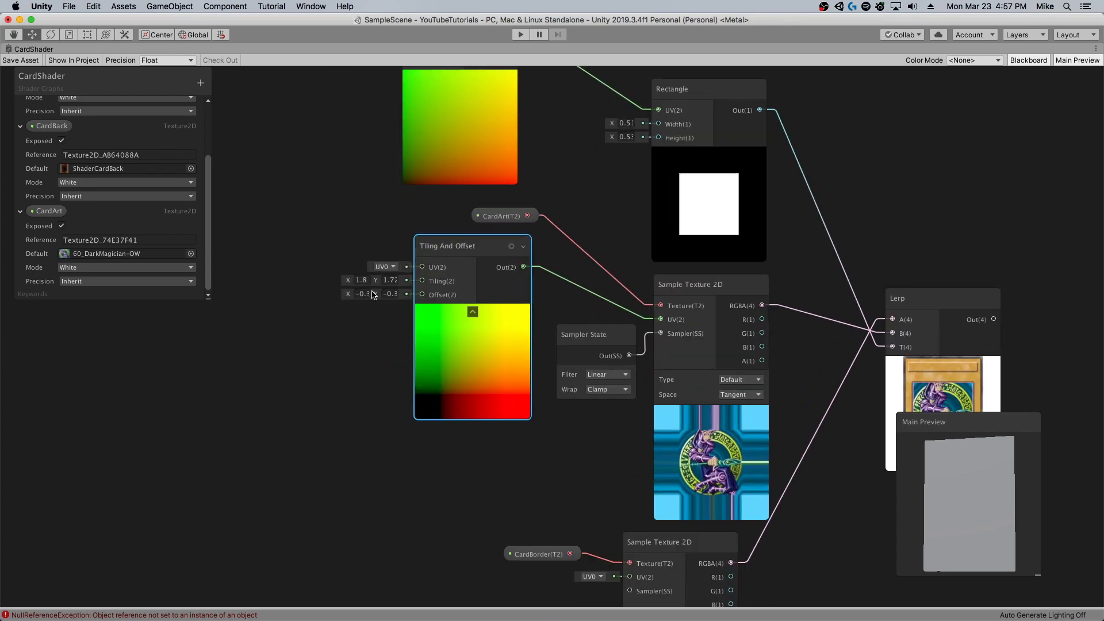
pyautogui.scroll(-3, 373, 284)
pyautogui.scroll(3, 602, 231)
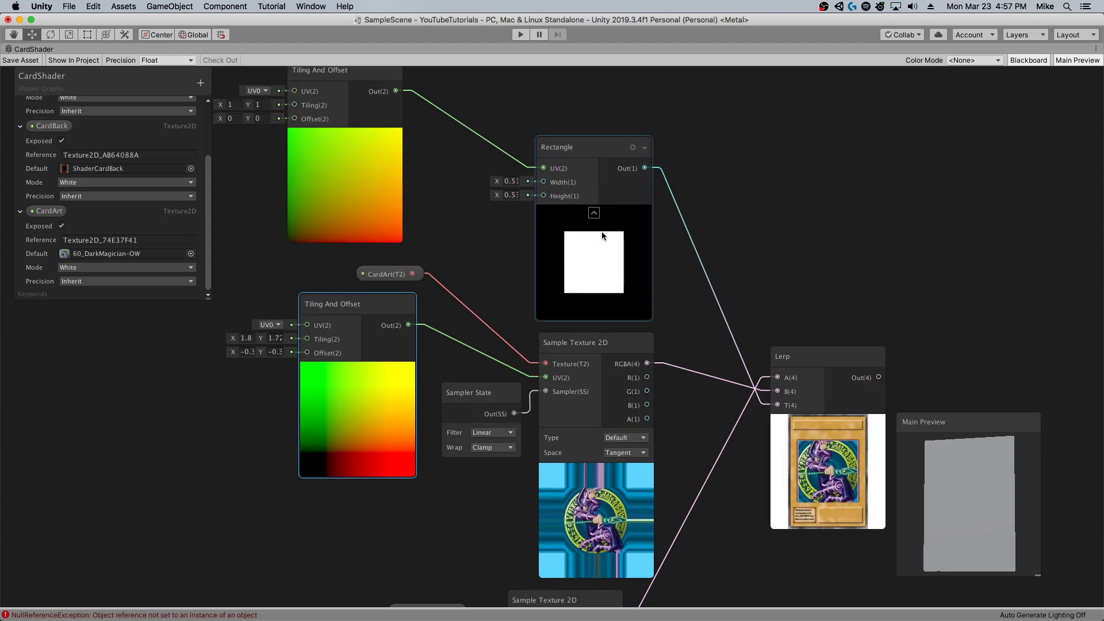
pyautogui.scroll(-3, 577, 261)
pyautogui.scroll(3, 721, 382)
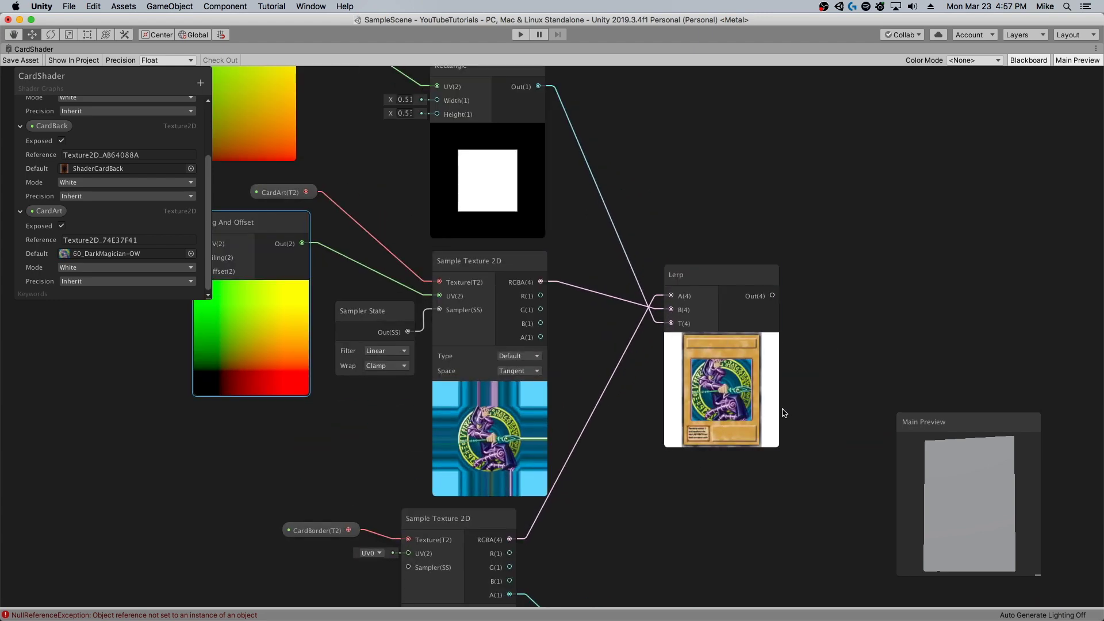
pyautogui.scroll(-5, 724, 378)
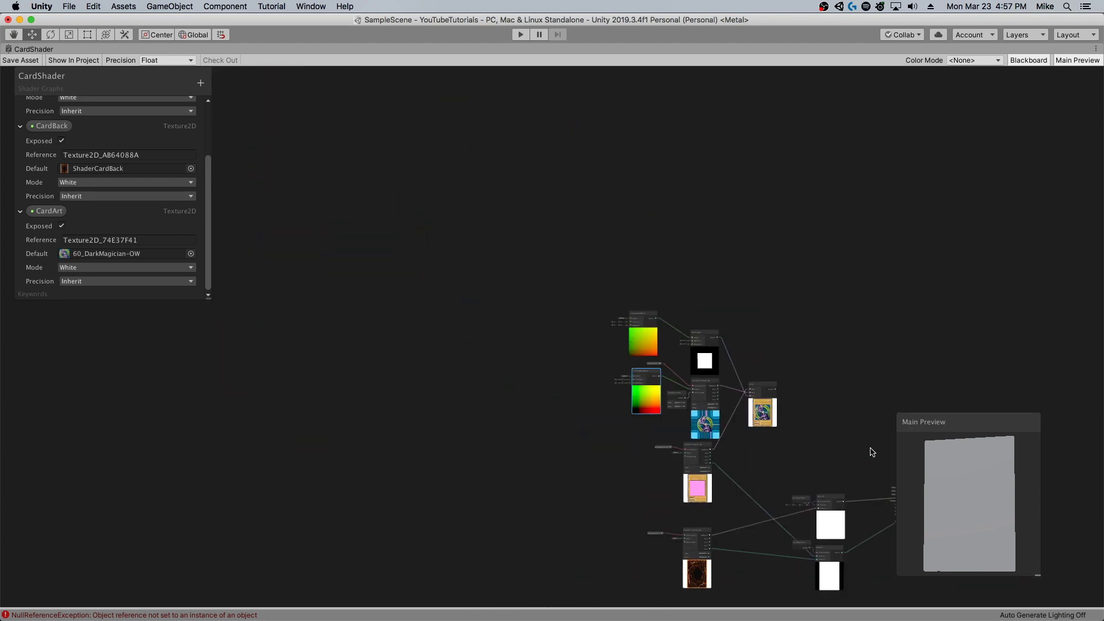
# Connect the Lerp output to the True input of the colour Branch node and rotate the main preview to the card's front
pyautogui.scroll(3, 870, 451)
pyautogui.moveTo(650, 311); pyautogui.dragTo(751, 515)
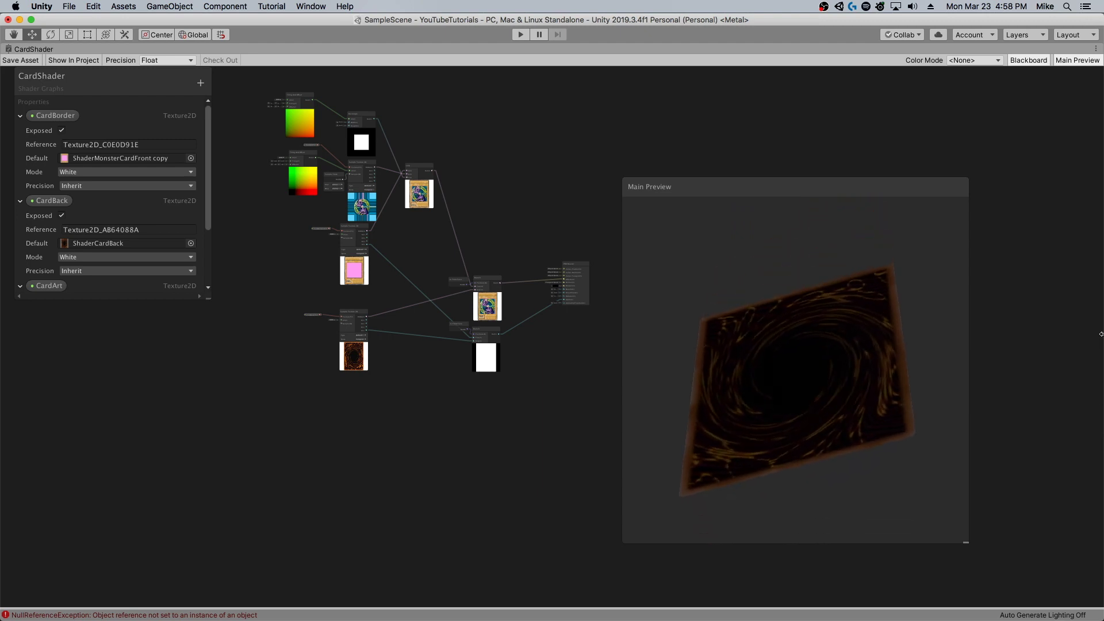
pyautogui.moveTo(938, 477); pyautogui.dragTo(627, 468)
# Try several default textures for CardArt, including 108_PumpkingtheKingofGhosts-TF04-JP-VG, and choose the 538_TwinHeade texture
pyautogui.scroll(-3, 98, 223)
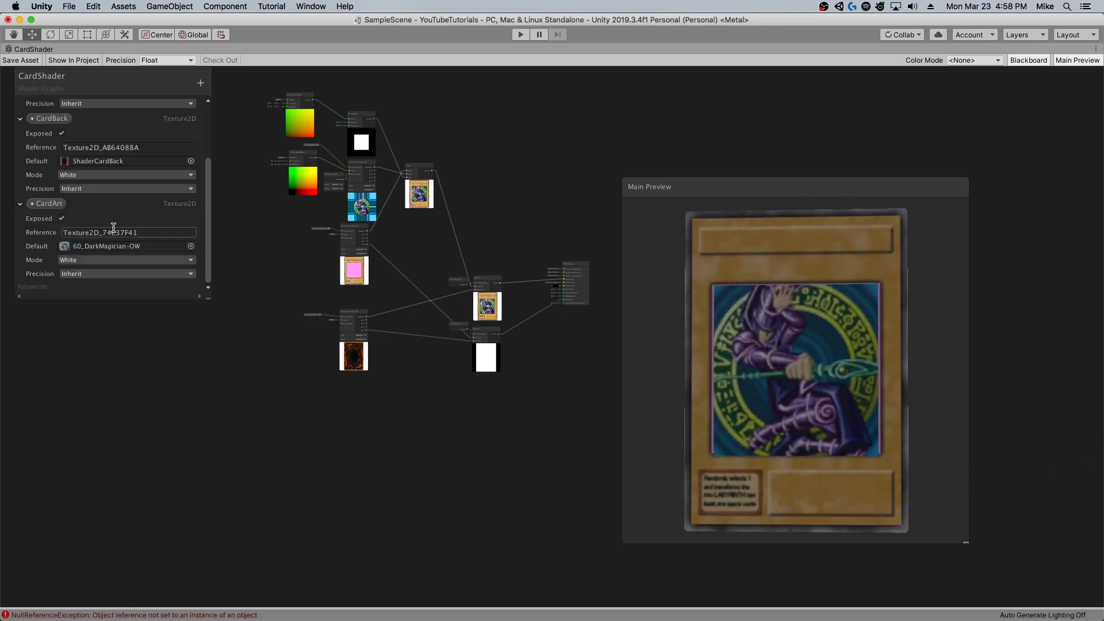
pyautogui.click(190, 246)
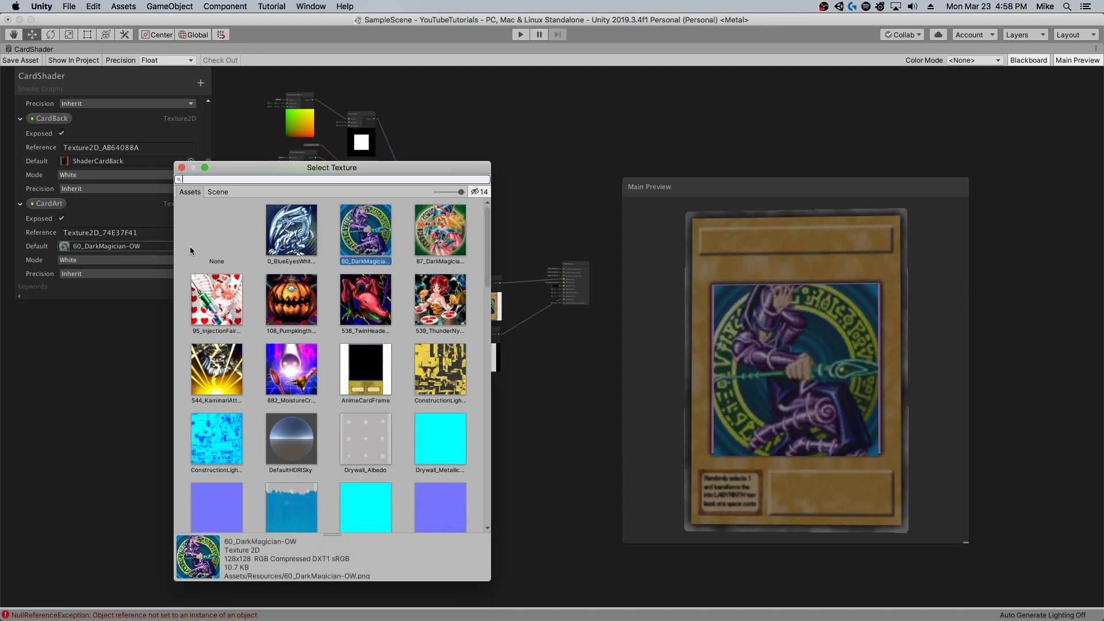
pyautogui.click(271, 291)
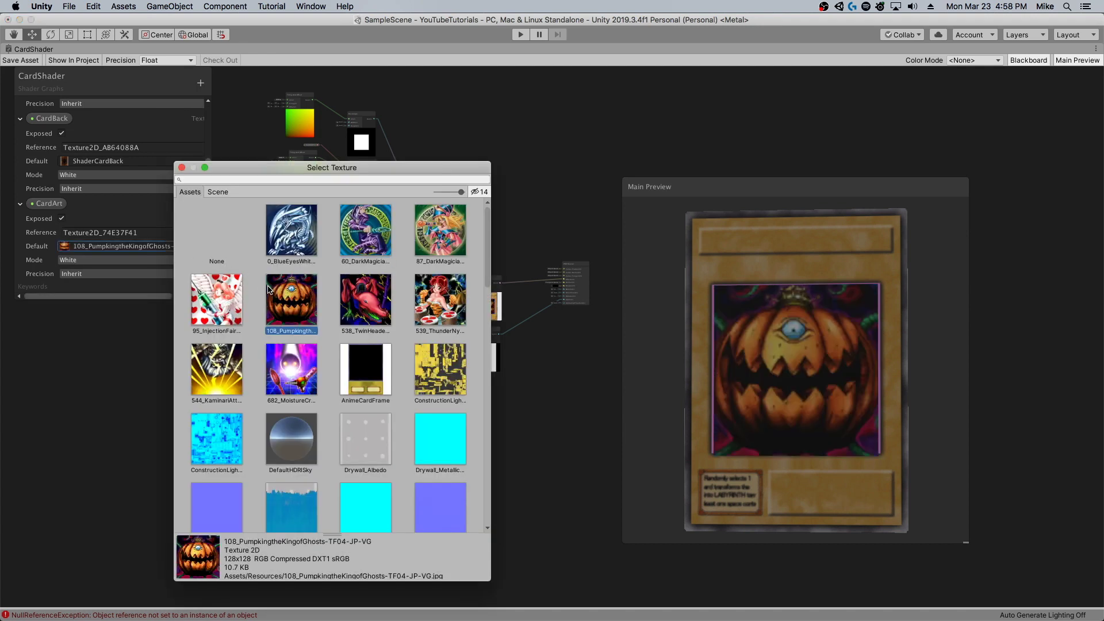
pyautogui.click(365, 299)
pyautogui.click(440, 299)
pyautogui.click(441, 368)
pyautogui.doubleClick(366, 299)
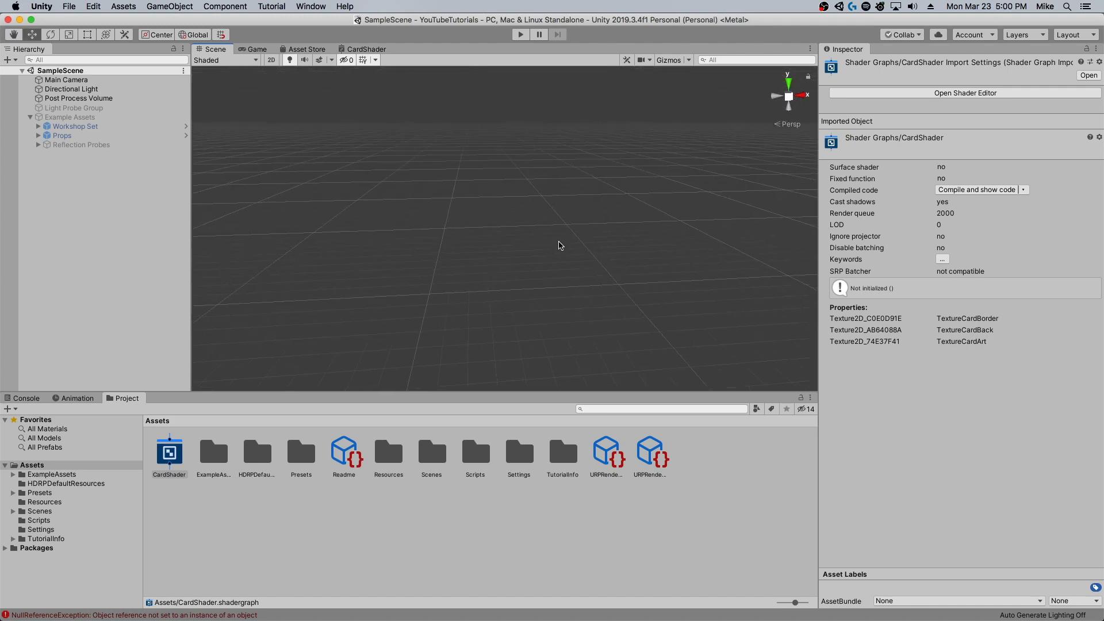
# Create a new material in the Assets folder and name it YugiohCardMaterial
pyautogui.rightClick(375, 534)
pyautogui.moveTo(406, 340)
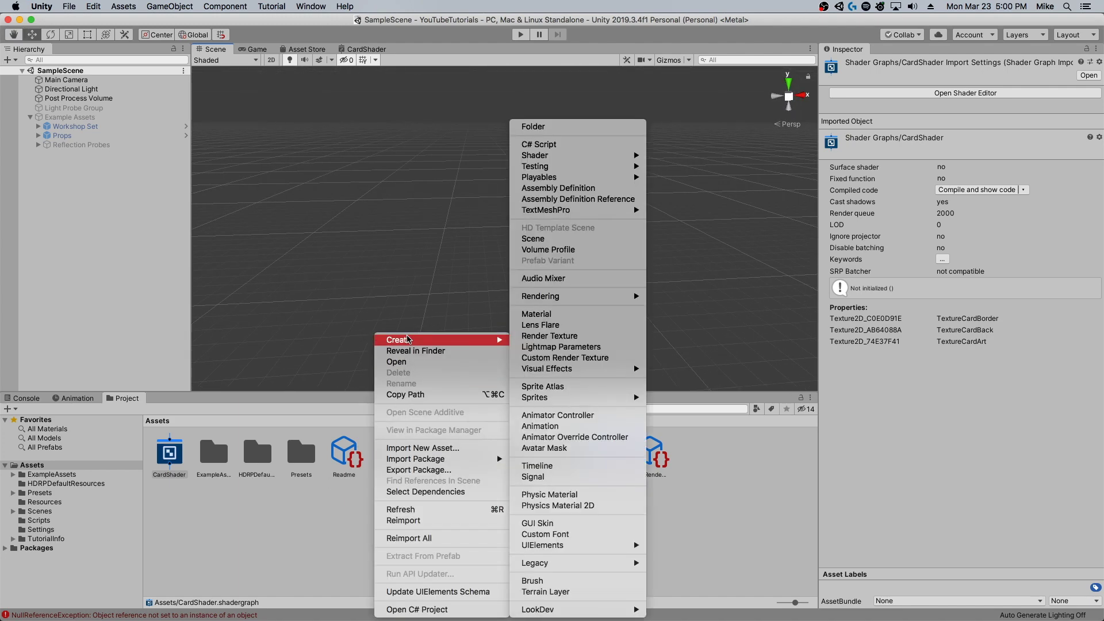
pyautogui.click(574, 315)
pyautogui.write('Y')
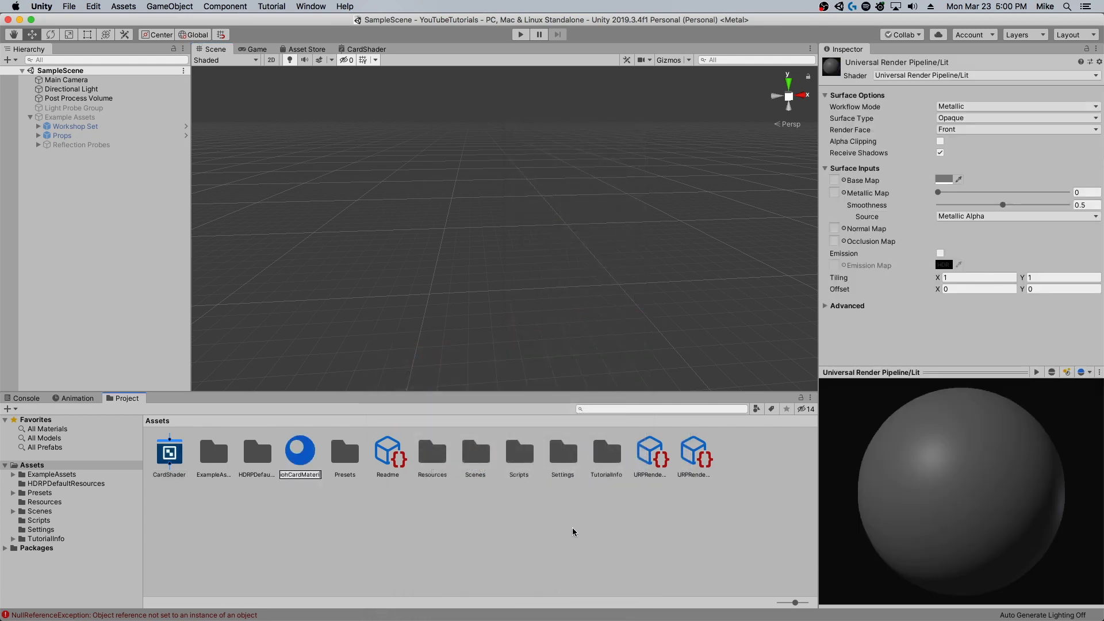
pyautogui.press('Return')
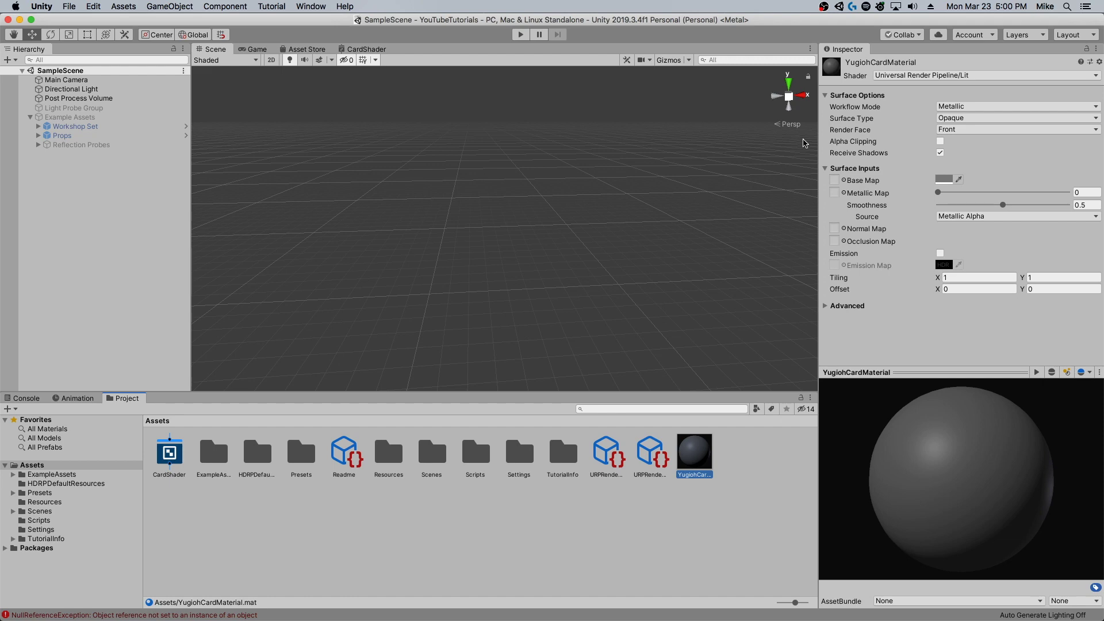
# Assign the Shader Graphs/CardShader shader to YugiohCardMaterial
pyautogui.click(901, 75)
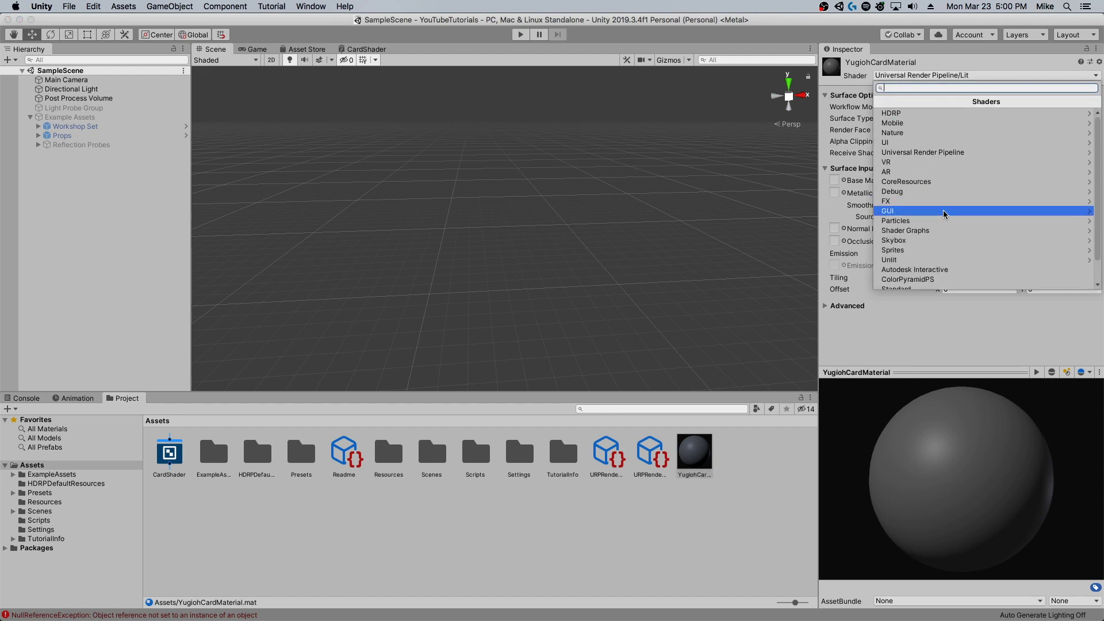
pyautogui.click(927, 233)
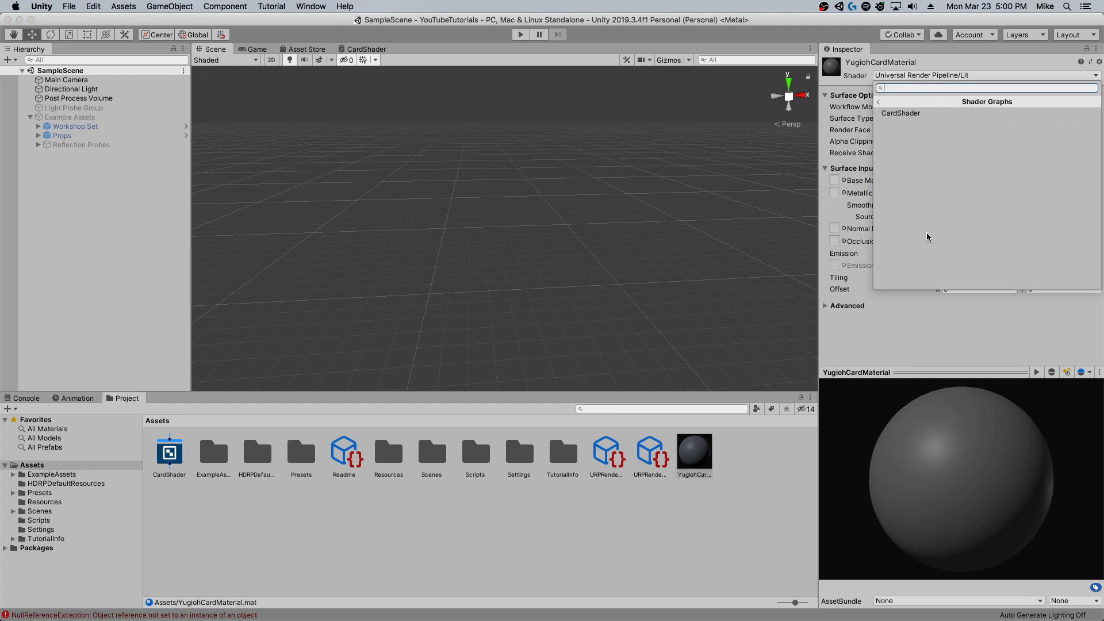
pyautogui.click(909, 113)
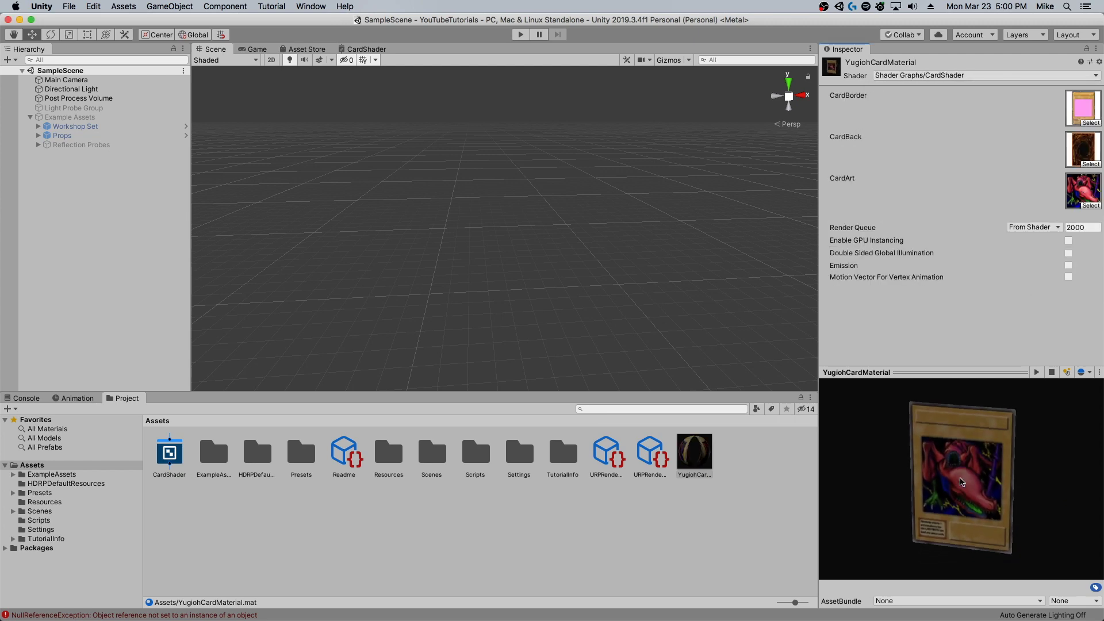
# Add a Quad 3D object to SampleScene
pyautogui.click(49, 236)
pyautogui.rightClick(66, 190)
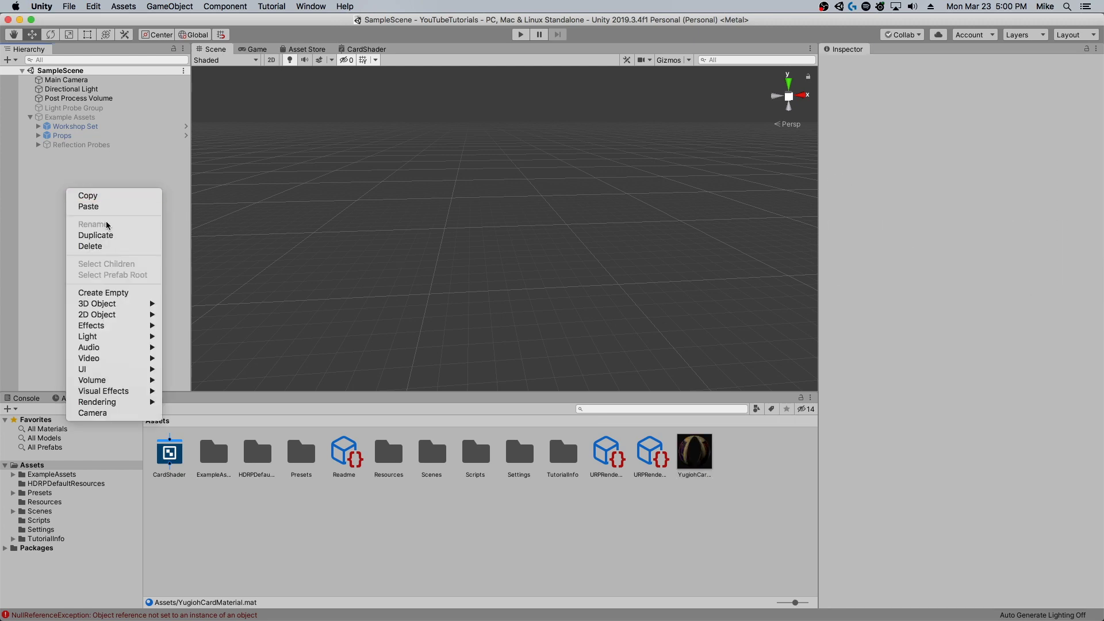
pyautogui.moveTo(108, 311)
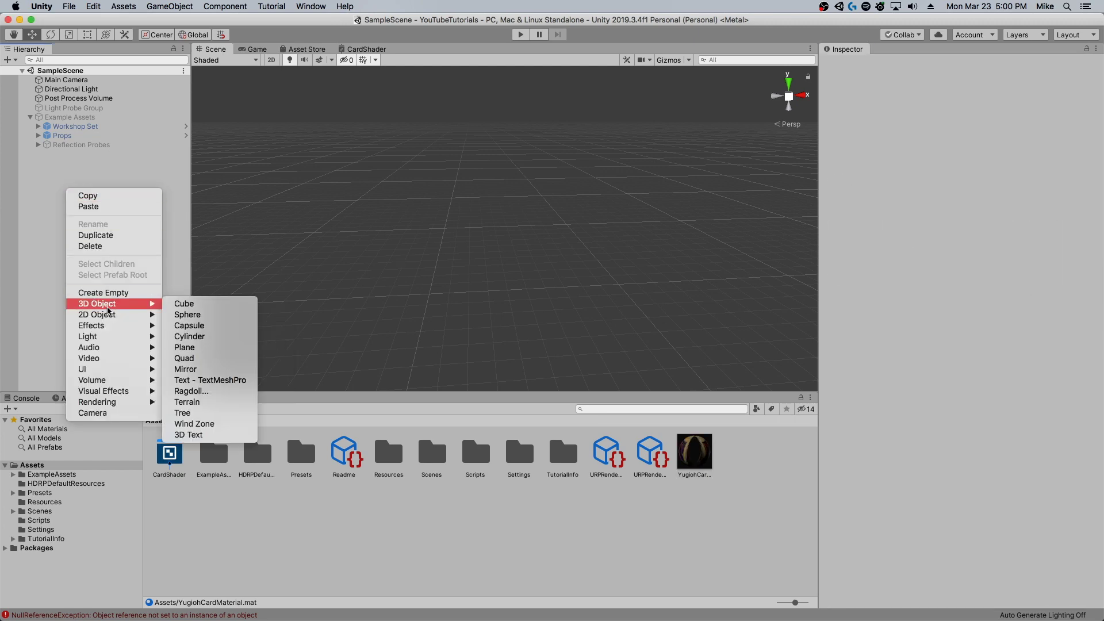
pyautogui.click(230, 358)
pyautogui.press('f')
# Apply YugiohCardMaterial to the quad in the scene
pyautogui.moveTo(509, 230); pyautogui.dragTo(539, 237, button='right')
pyautogui.press('w')
pyautogui.press('a')
pyautogui.press('s')
pyautogui.press('d')
pyautogui.press('w')
pyautogui.press('s')
pyautogui.moveTo(694, 451); pyautogui.dragTo(468, 255)
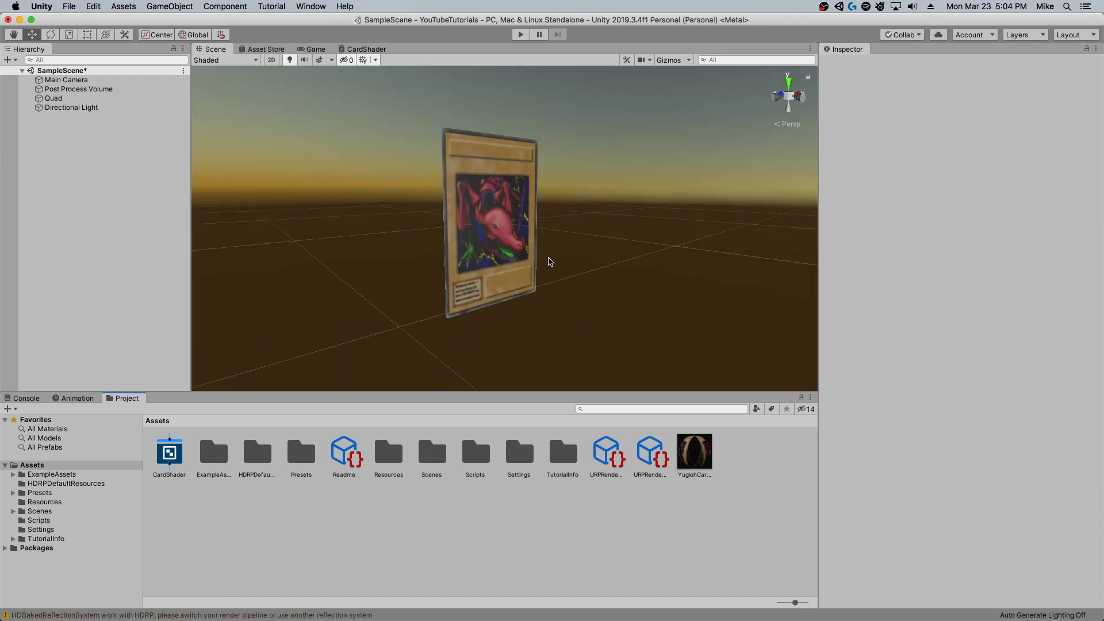
# Examine the textured card quad in the scene from several angles and distances, on both its front and back
pyautogui.keyDown('alt'); pyautogui.moveTo(549, 262); pyautogui.dragTo(0, 226); pyautogui.keyUp('alt')
pyautogui.press('w')
pyautogui.moveTo(0, 226); pyautogui.dragTo(0, 226, button='right')
pyautogui.press('s')
pyautogui.press('w')
pyautogui.moveTo(621, 203); pyautogui.dragTo(64, 230, button='right')
pyautogui.press('s')
pyautogui.press('w')
pyautogui.press('s')
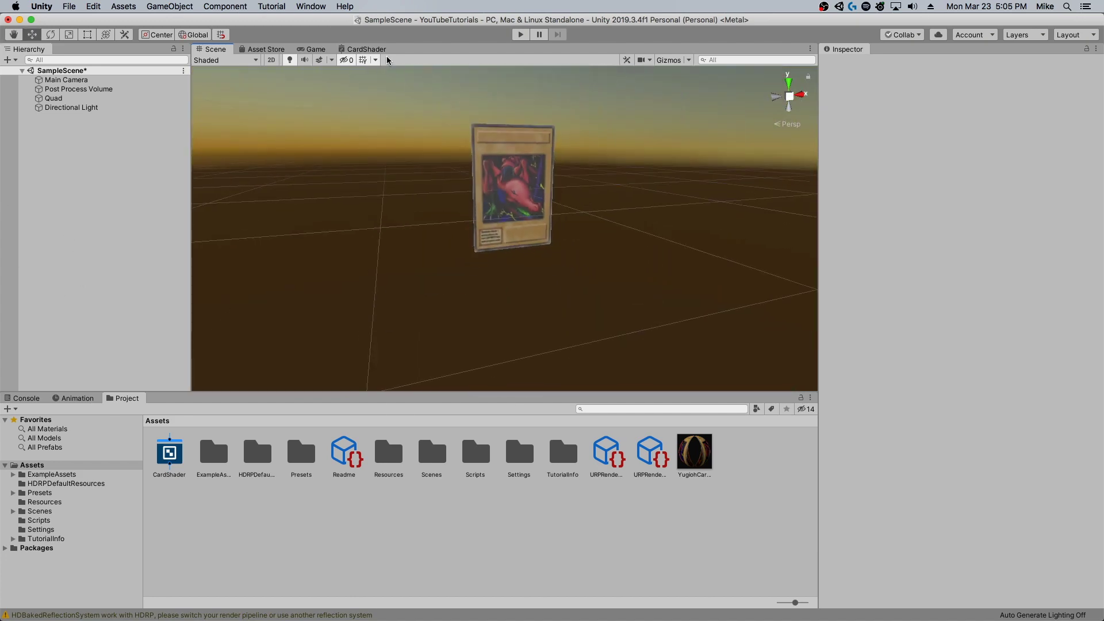
# Show the card in the maximized Game view and run the scene
pyautogui.click(316, 49)
pyautogui.click(811, 49)
pyautogui.click(831, 54)
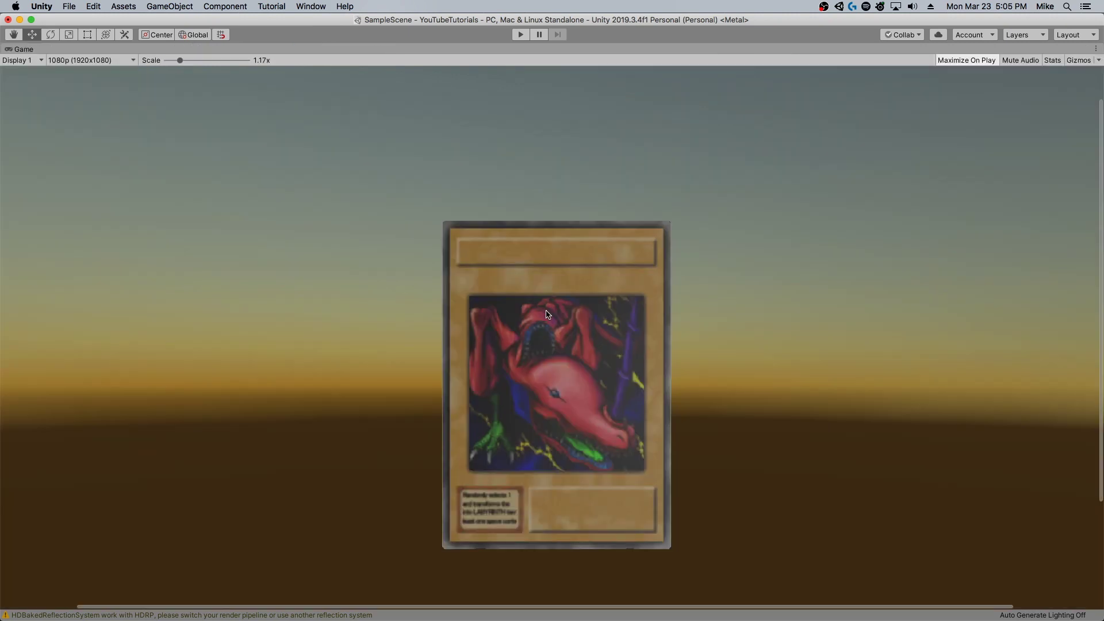
pyautogui.click(520, 35)
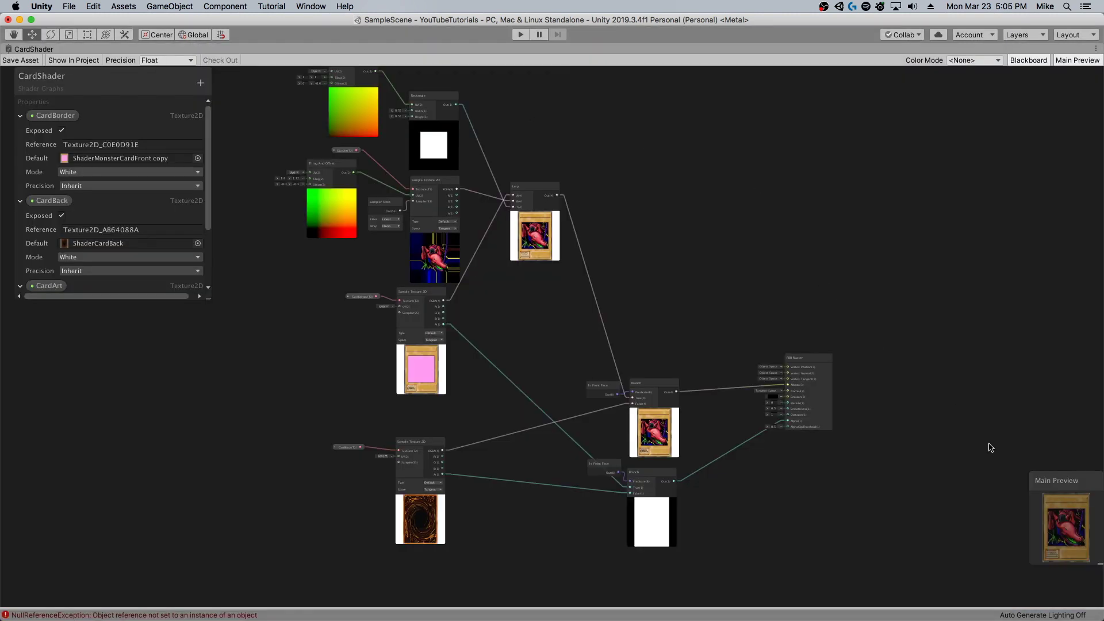
# Enlarge the CardShader graph's Main Preview clear of the PBR Master node and rotate the card in it
pyautogui.moveTo(1061, 491); pyautogui.dragTo(990, 388)
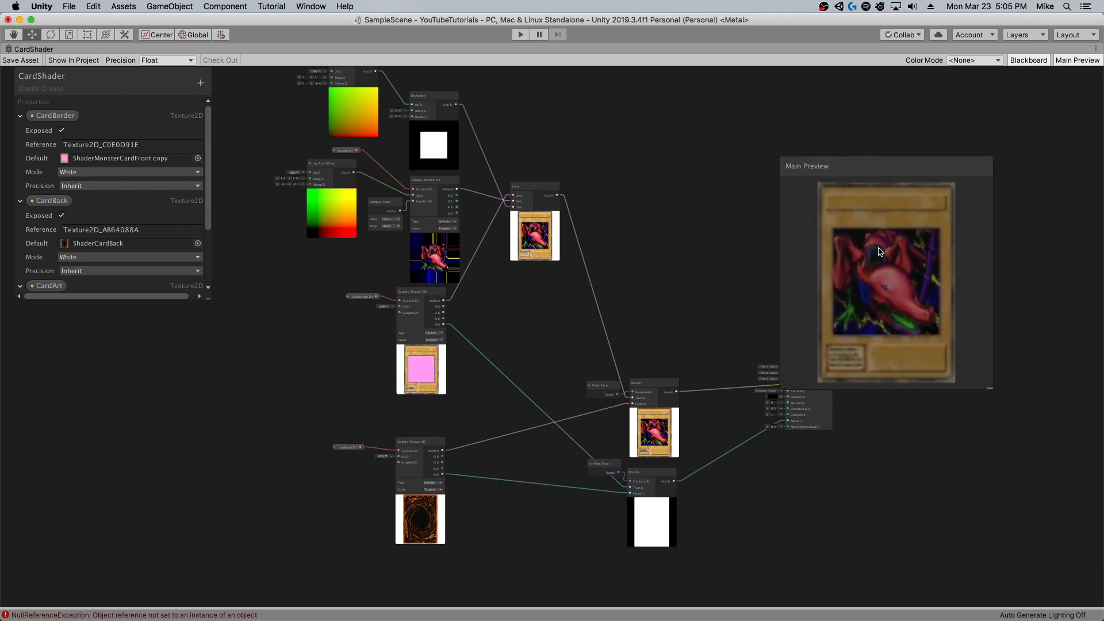
pyautogui.moveTo(867, 182); pyautogui.dragTo(962, 102)
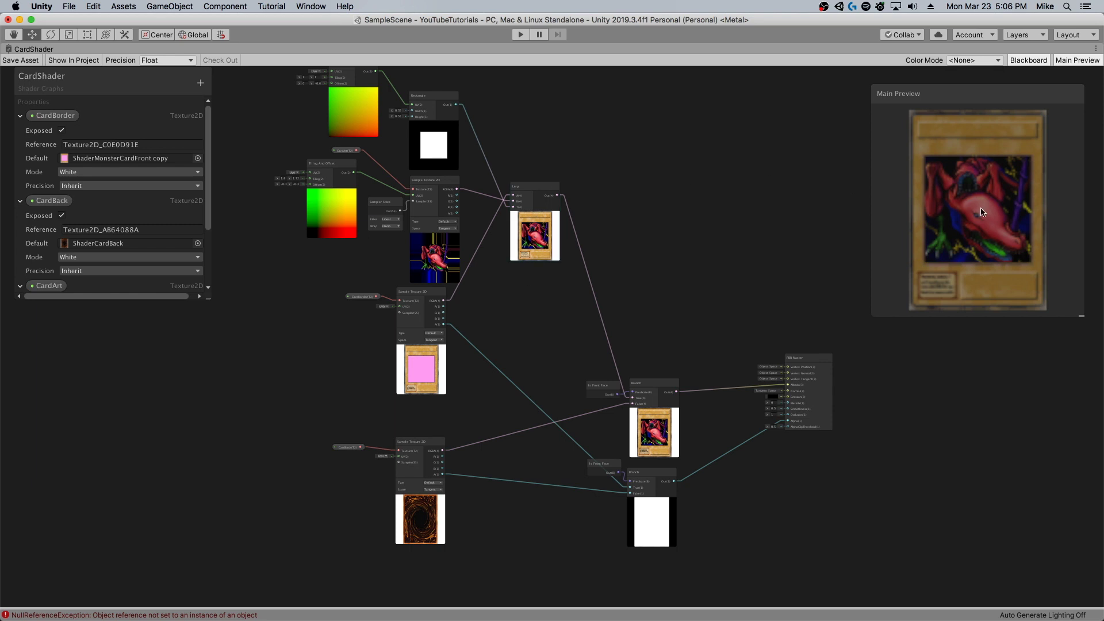
pyautogui.moveTo(981, 208); pyautogui.dragTo(870, 209)
pyautogui.moveTo(1030, 168)
pyautogui.mouseDown()
pyautogui.moveTo(1044, 161)
pyautogui.moveTo(981, 144)
pyautogui.moveTo(957, 150)
pyautogui.moveTo(961, 172)
pyautogui.moveTo(1038, 212)
pyautogui.moveTo(1035, 184)
pyautogui.mouseUp()
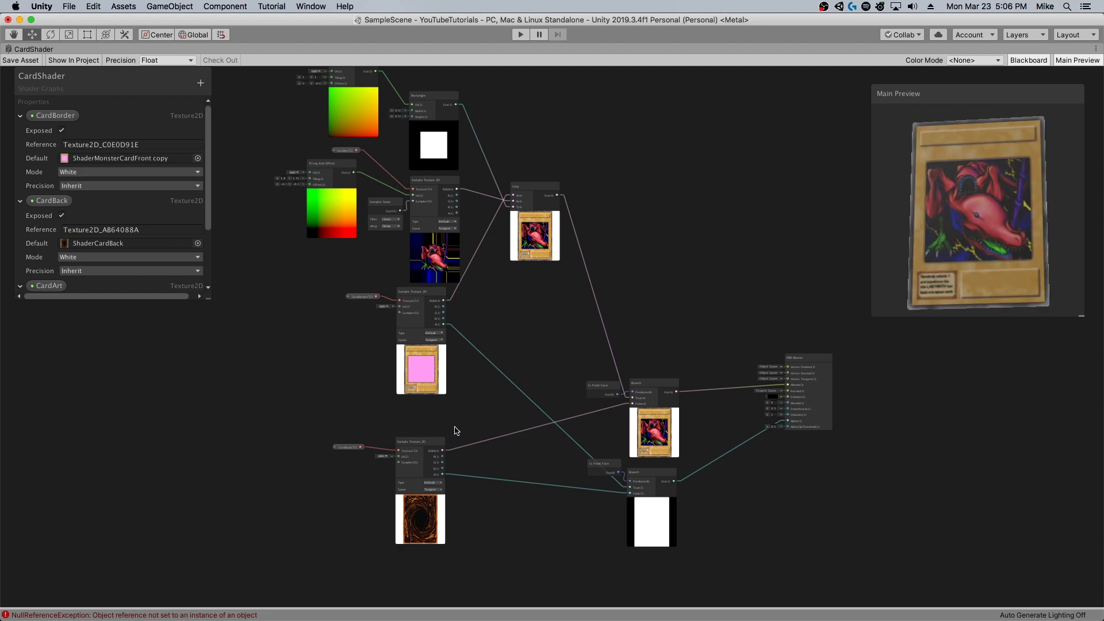